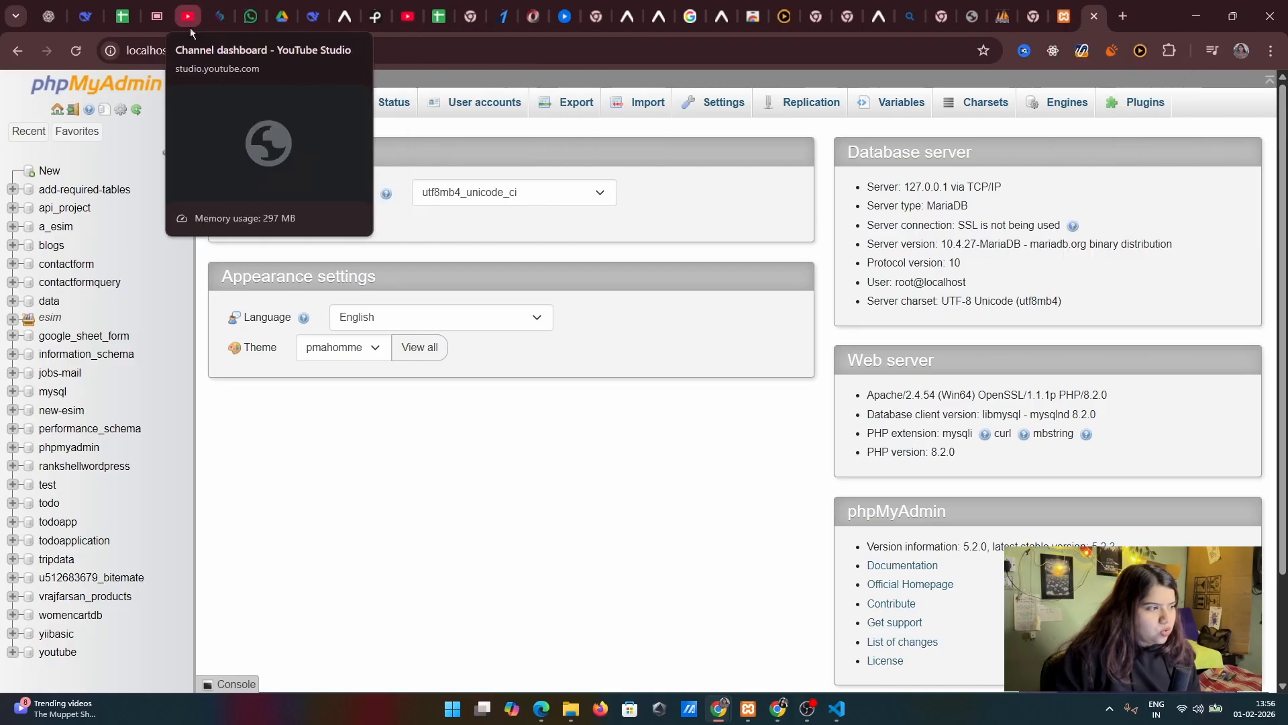
Check the Apache and MySQL services in the XAMPP Control Panel, and load localhost/phpmyadmin/ in the browser
{"action": "left_click", "coordinate": [181, 50]}
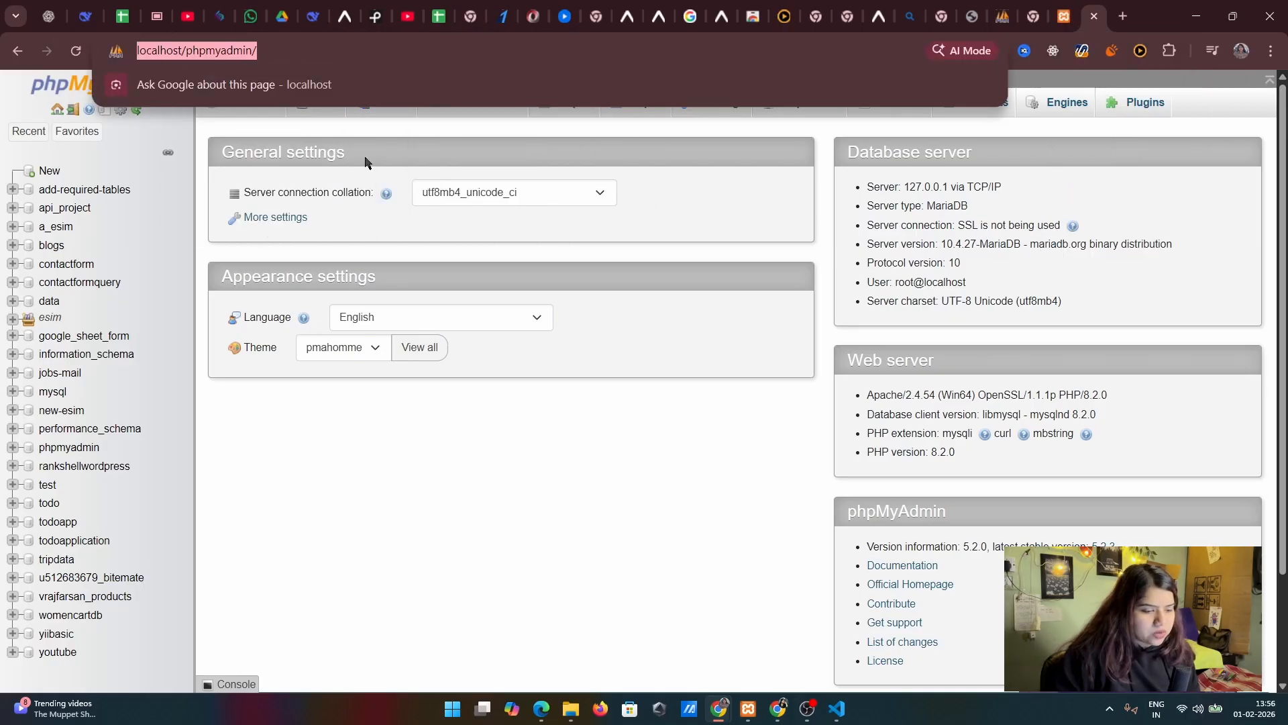
{"action": "left_click", "coordinate": [748, 710]}
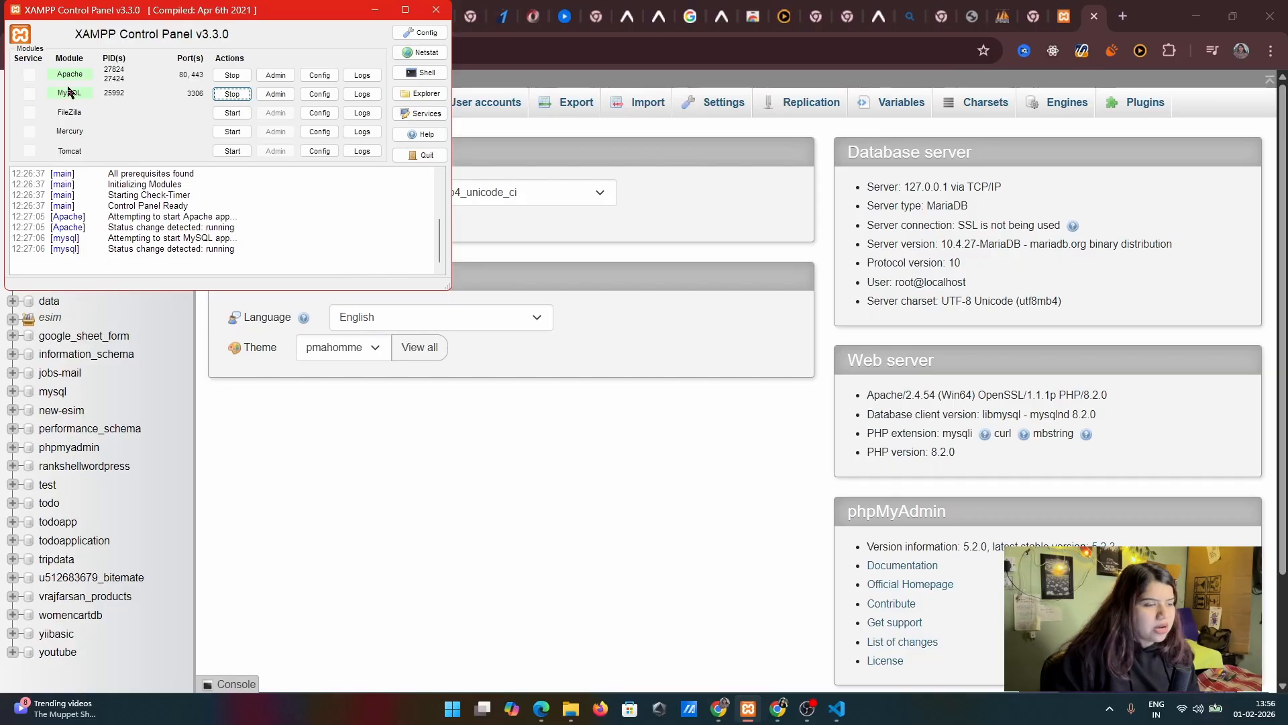
{"action": "left_click", "coordinate": [381, 485]}
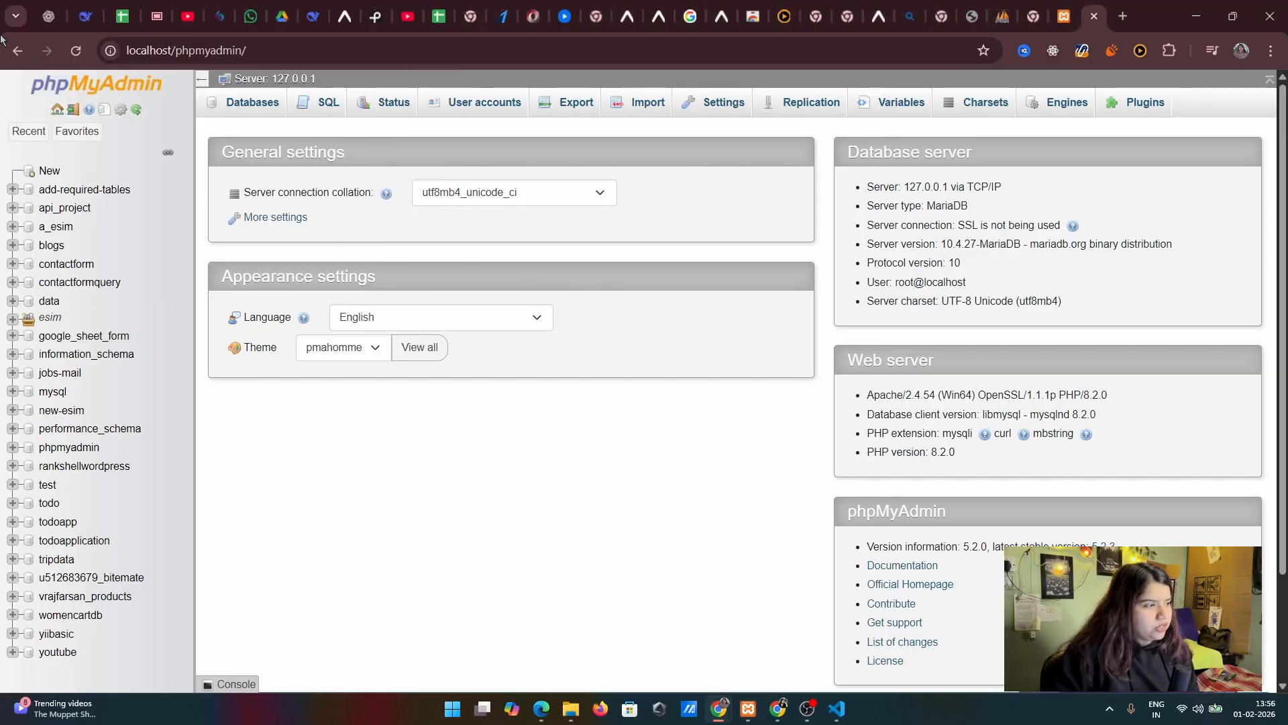
{"action": "left_click", "coordinate": [203, 50]}
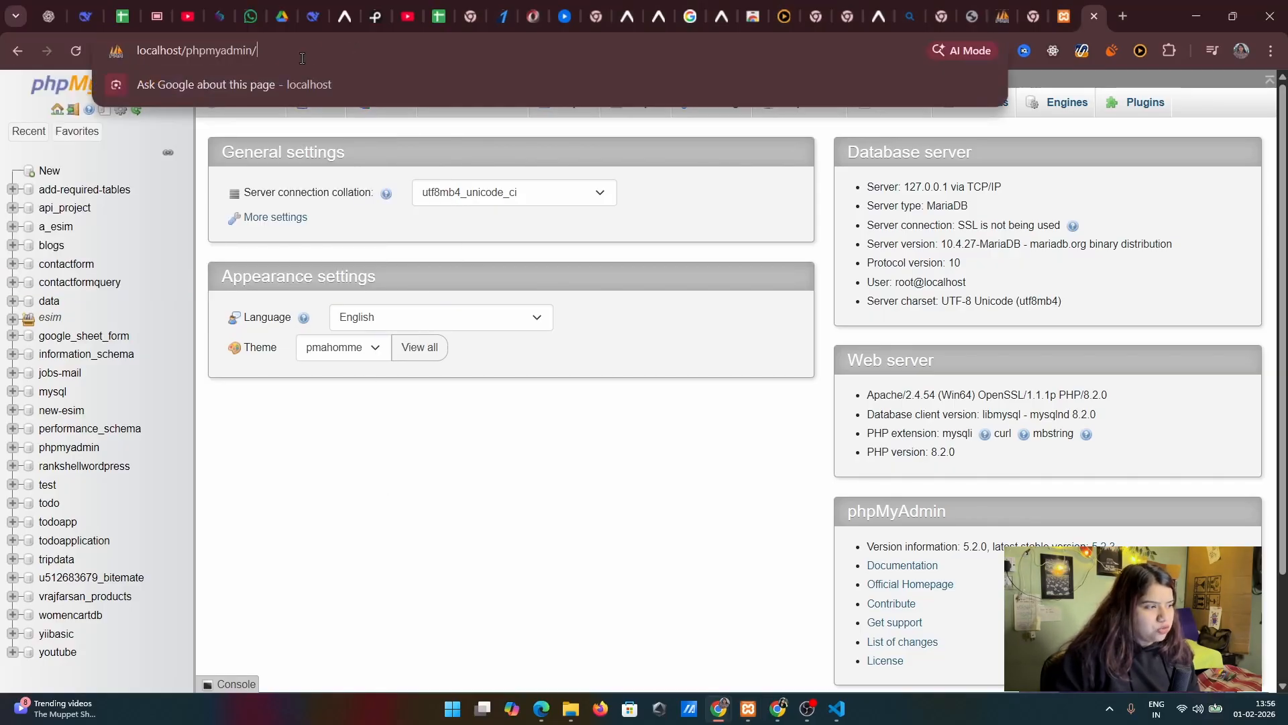
{"action": "key", "text": "Return"}
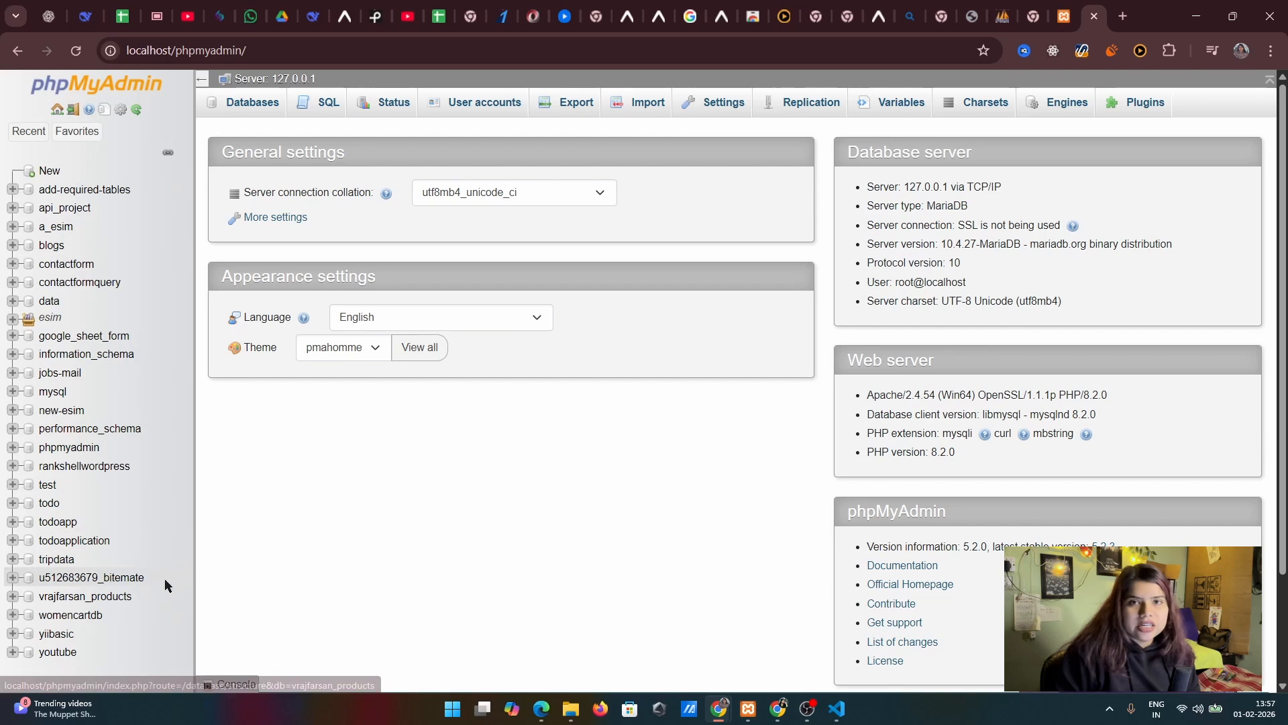
Create a new database called testing_db_video with the utf8mb4_general_ci collation
{"action": "left_click", "coordinate": [49, 172]}
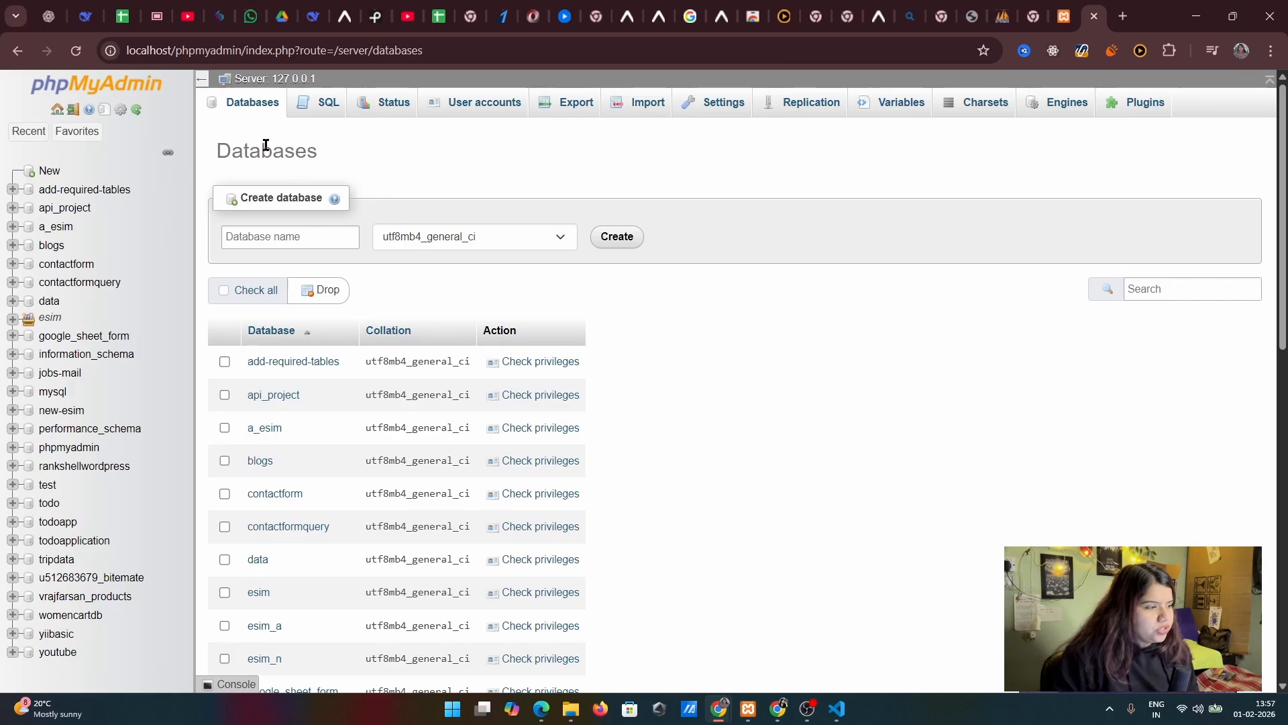
{"action": "double_click", "coordinate": [227, 152]}
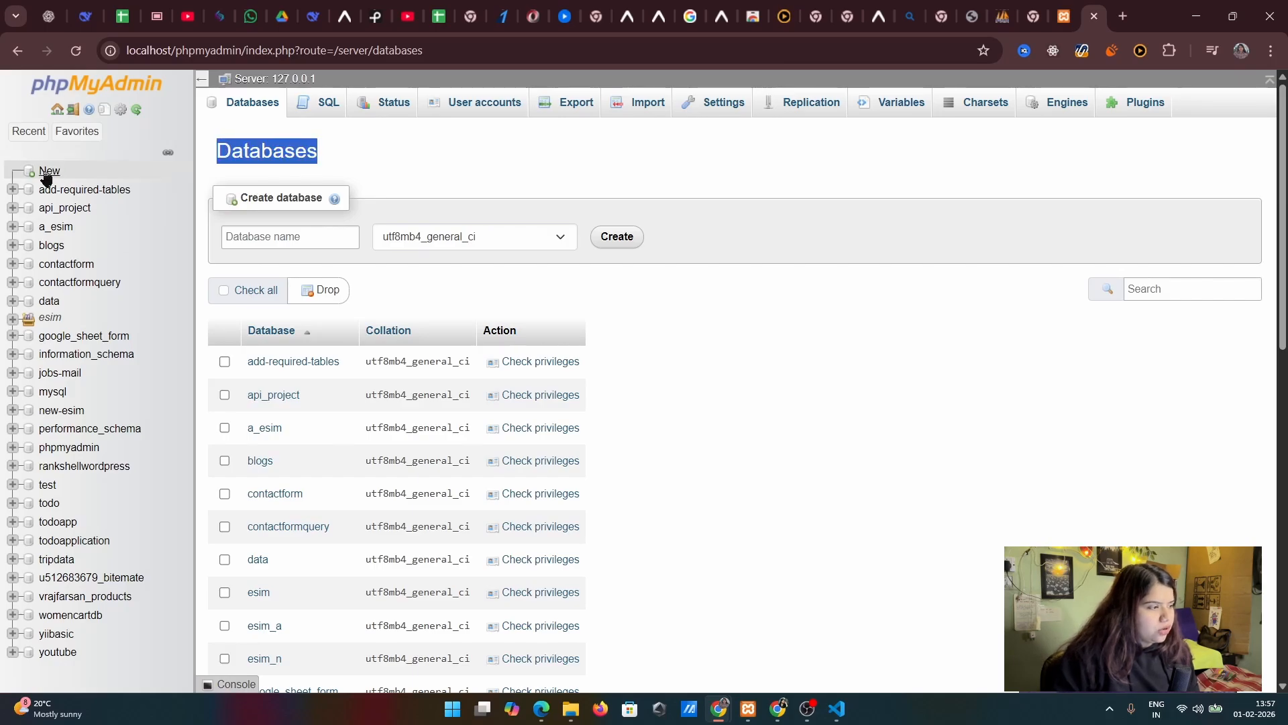
{"action": "left_click", "coordinate": [322, 233]}
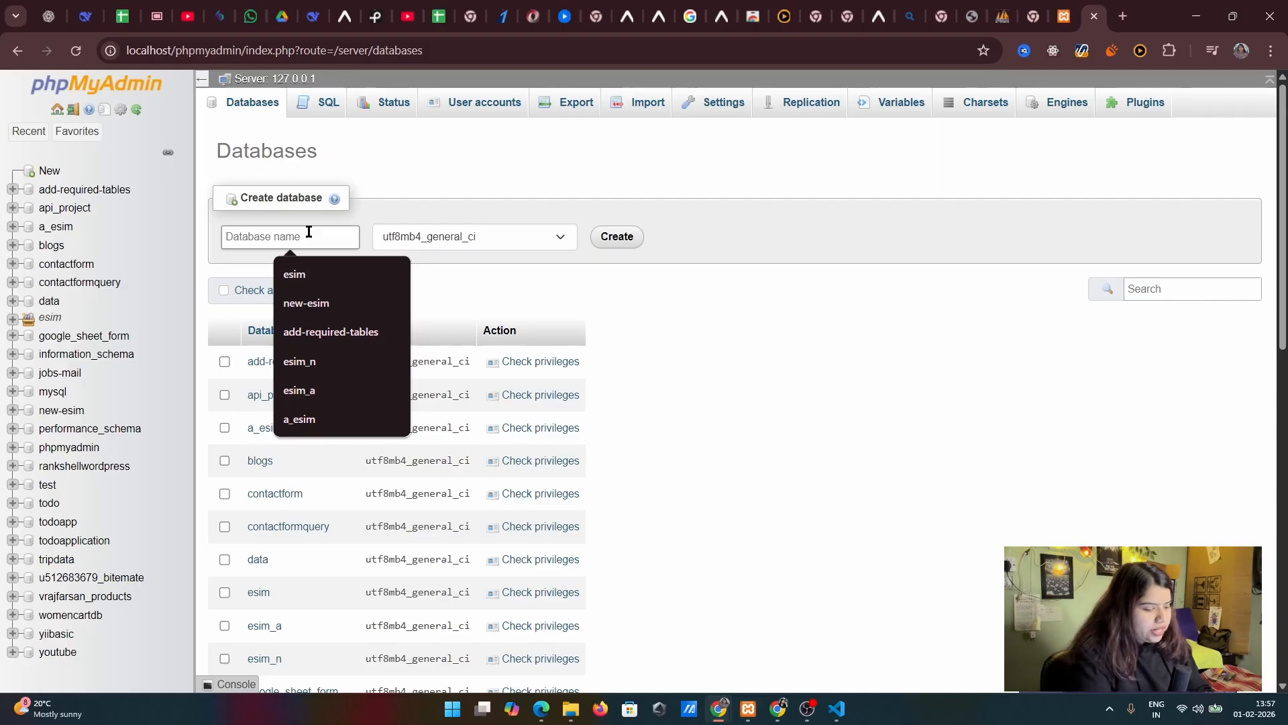
{"action": "type", "text": "testing_db"}
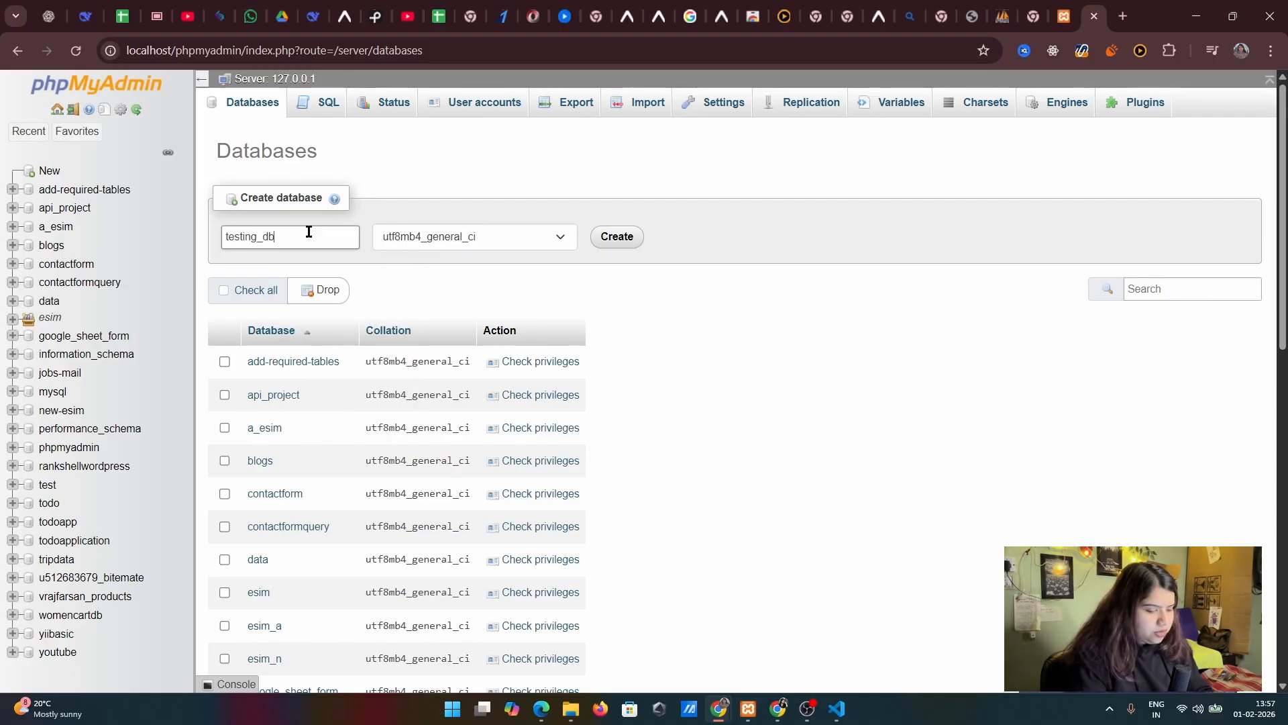
{"action": "type", "text": "_video"}
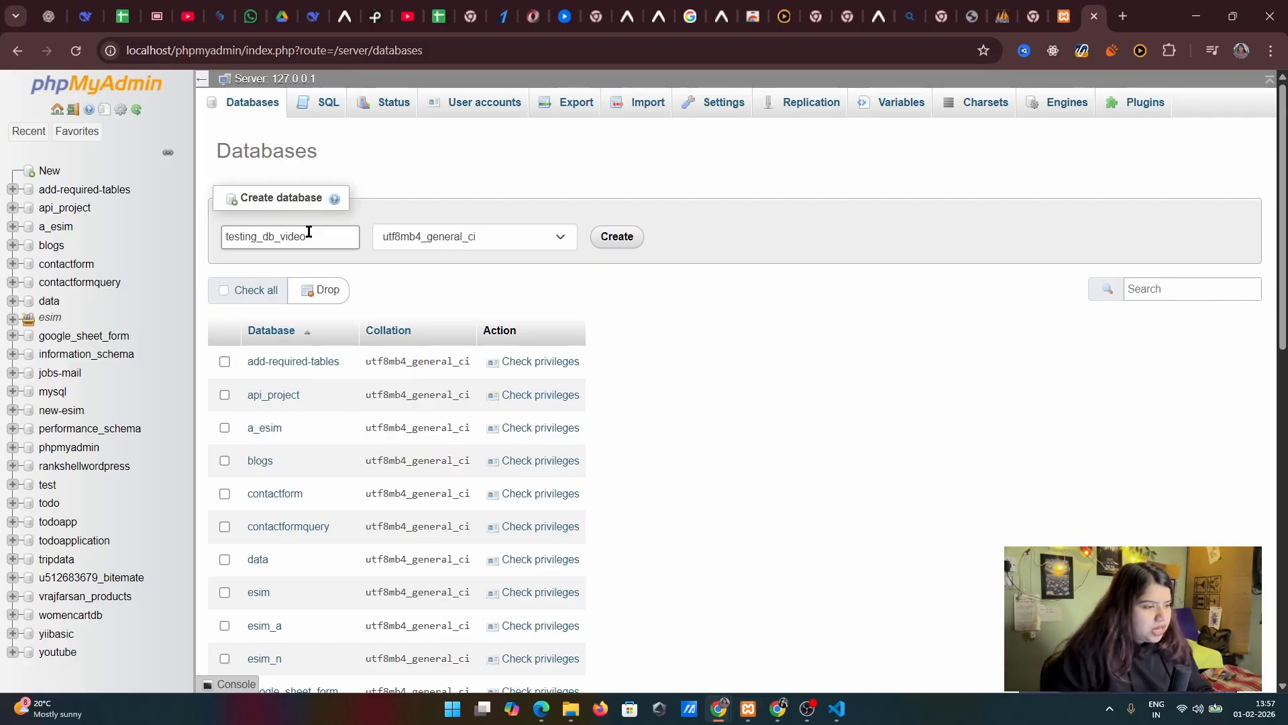
{"action": "left_click", "coordinate": [464, 235]}
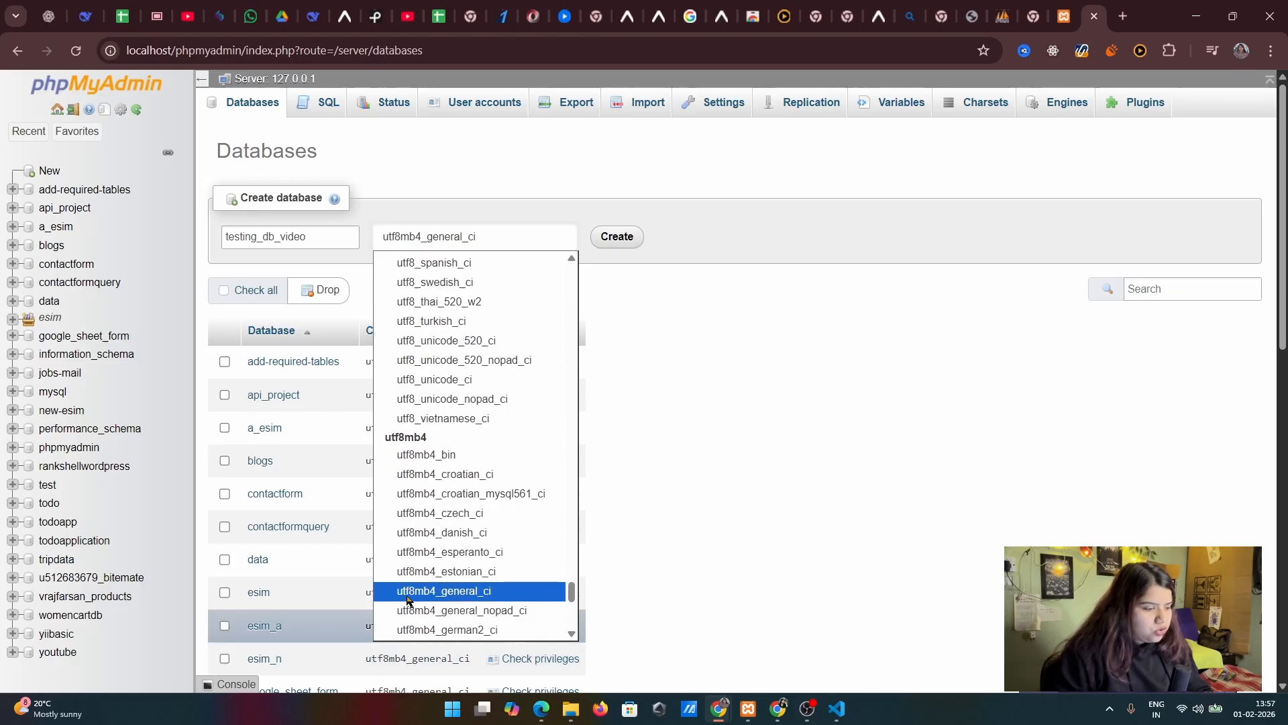
{"action": "left_click", "coordinate": [441, 594]}
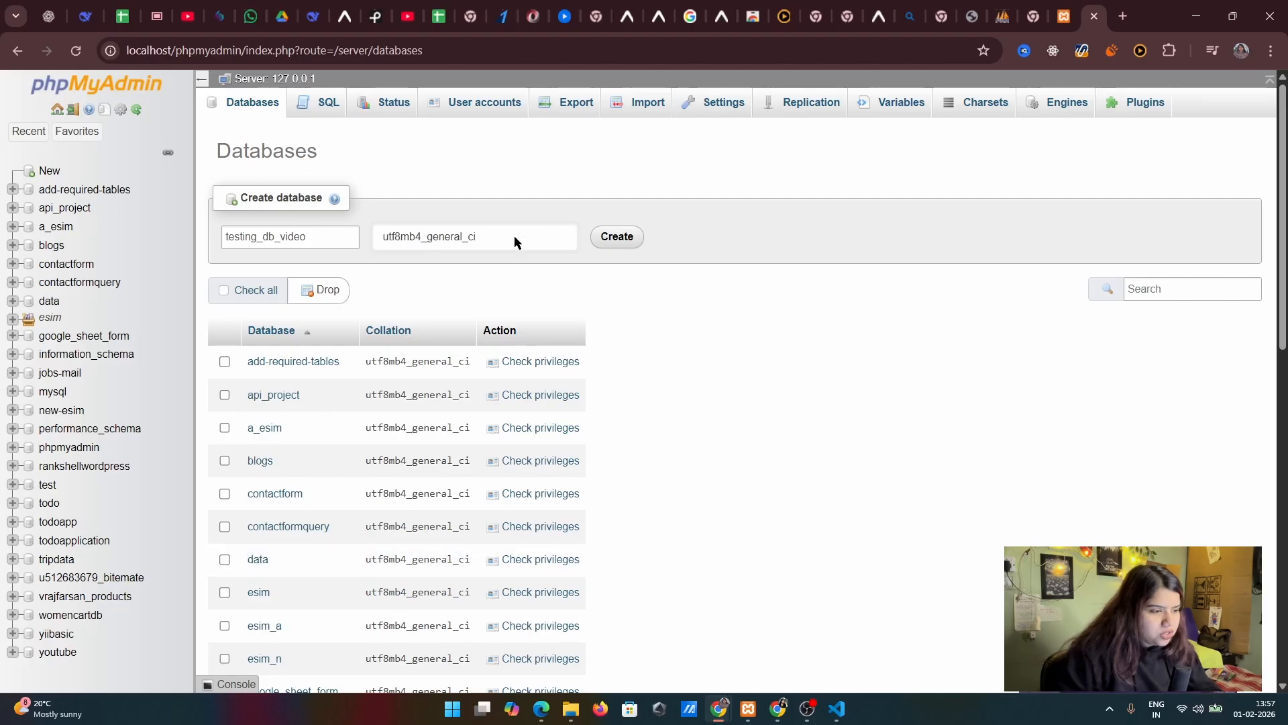
{"action": "left_click", "coordinate": [627, 238]}
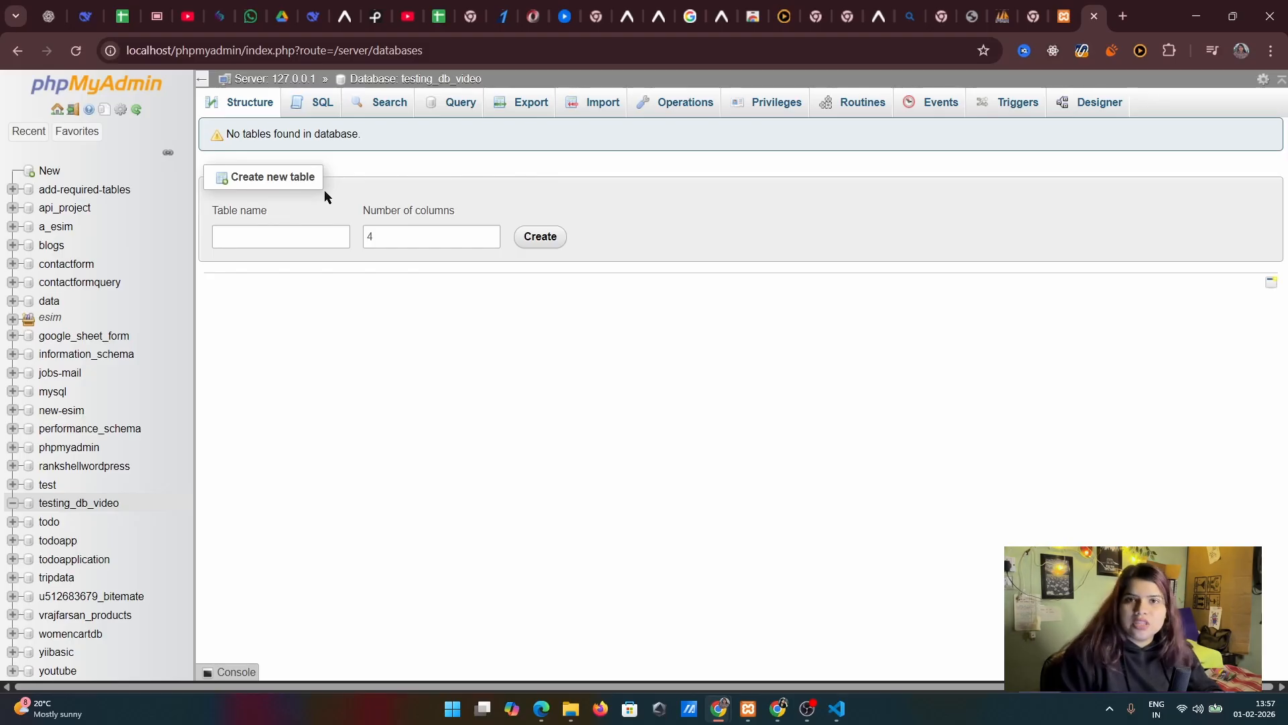
Create a new table called tablea with 4 columns in the testing_db_video database
{"action": "left_click", "coordinate": [259, 238]}
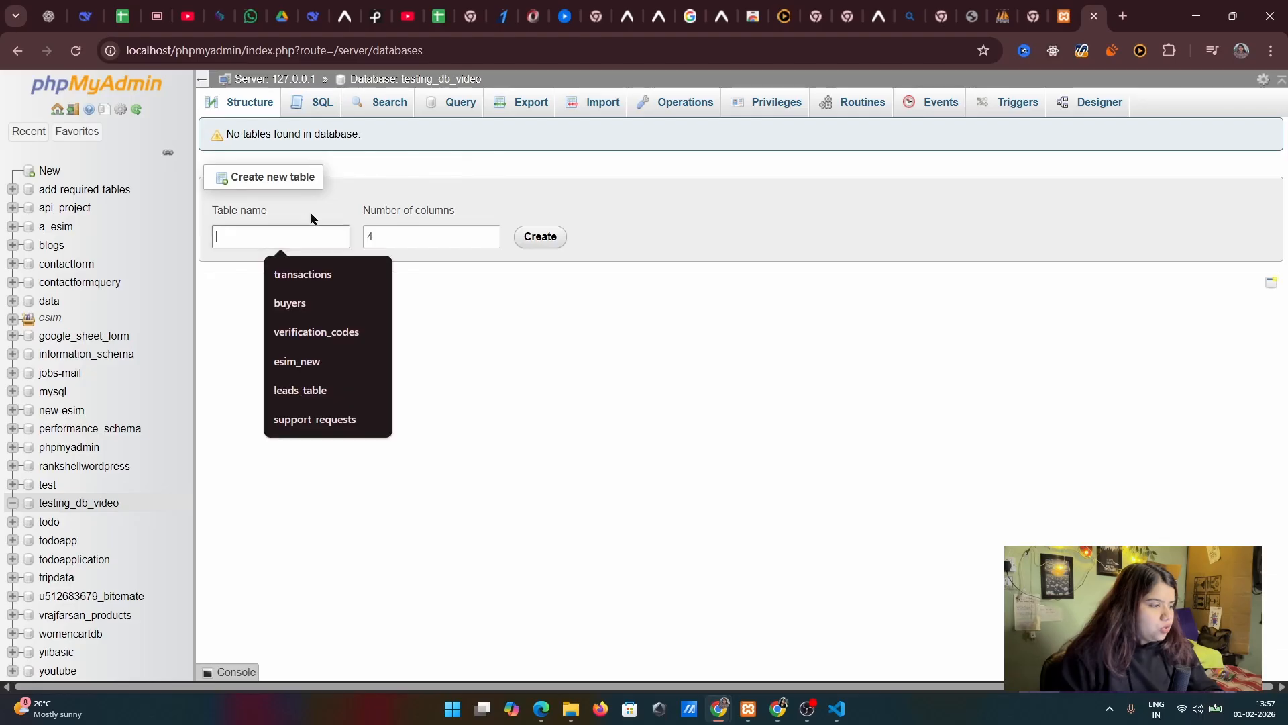
{"action": "type", "text": "table"}
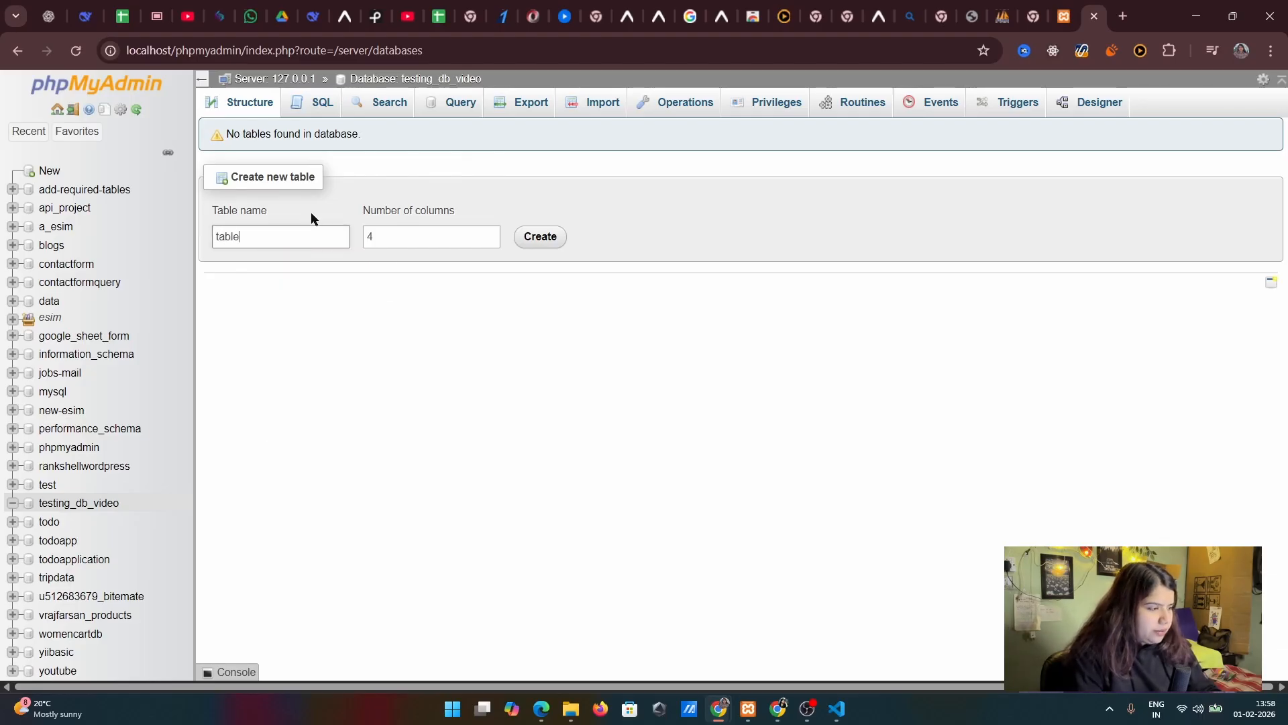
{"action": "type", "text": "a"}
{"action": "double_click", "coordinate": [279, 239]}
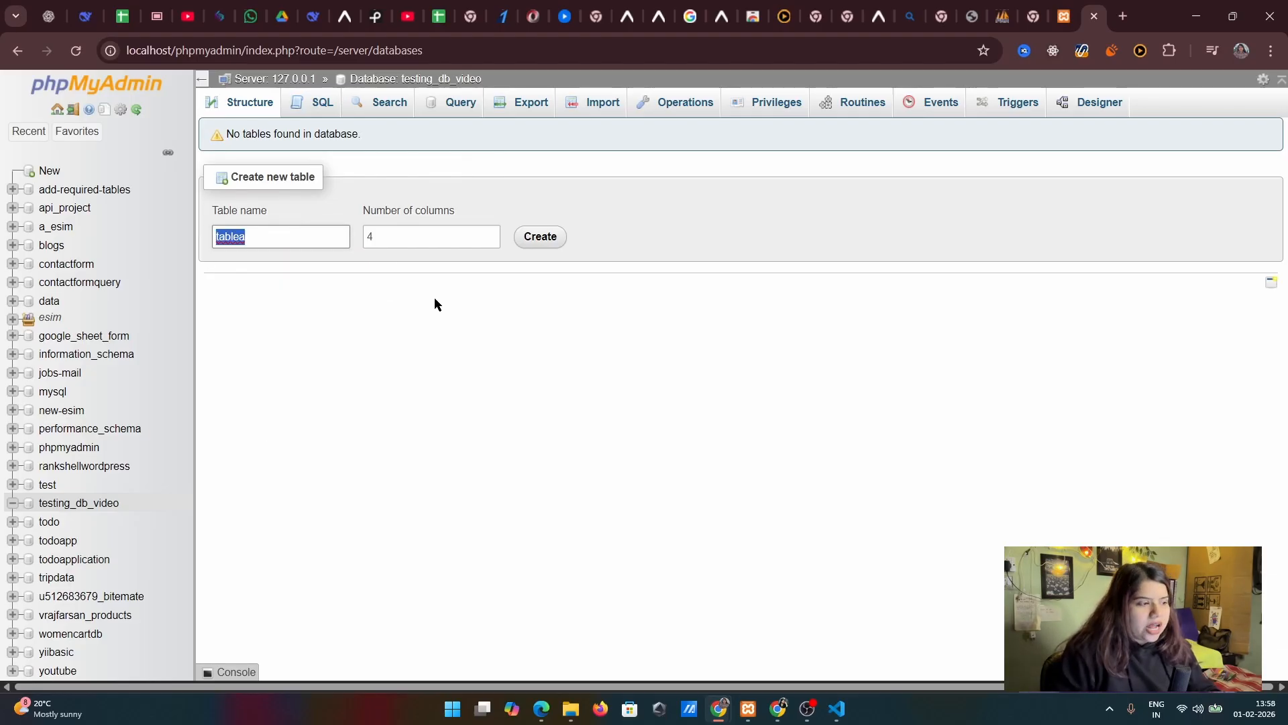
{"action": "left_click", "coordinate": [406, 235]}
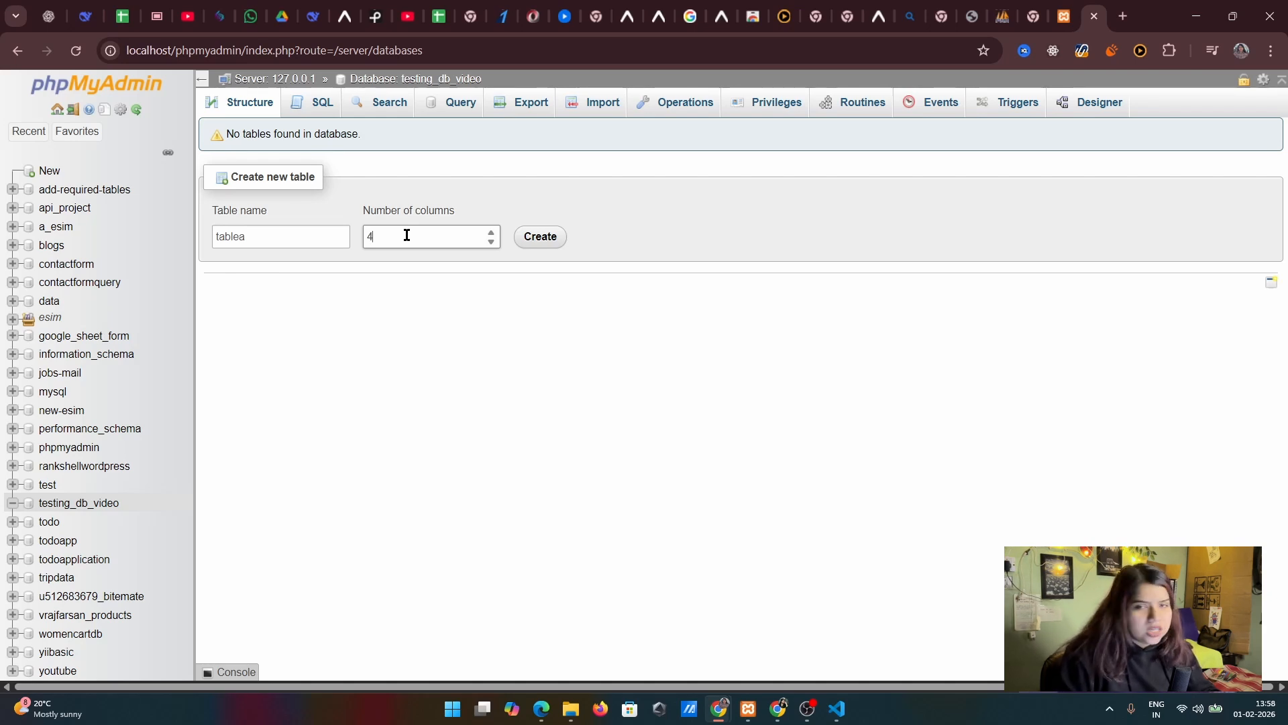
{"action": "left_click", "coordinate": [537, 236]}
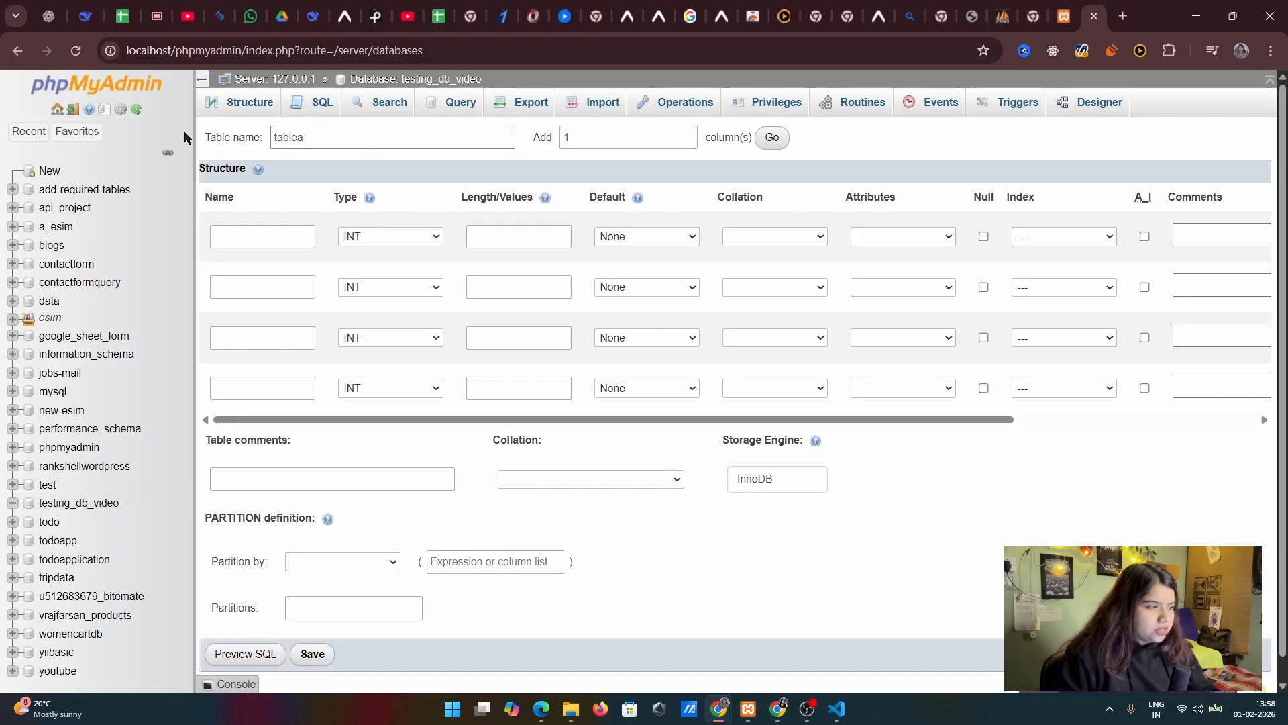
Add 1 more column row to the structure definition of tablea
{"action": "double_click", "coordinate": [334, 141]}
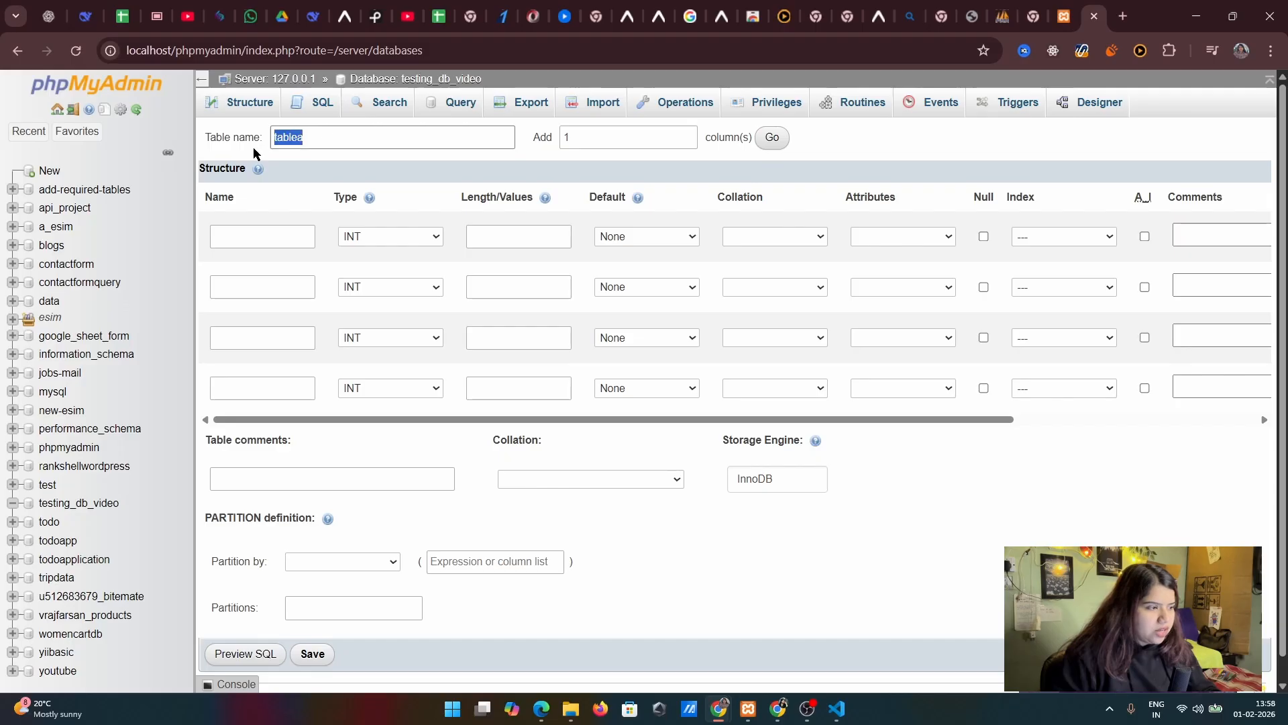
{"action": "left_click", "coordinate": [334, 142]}
{"action": "double_click", "coordinate": [340, 142]}
{"action": "left_click", "coordinate": [339, 143]}
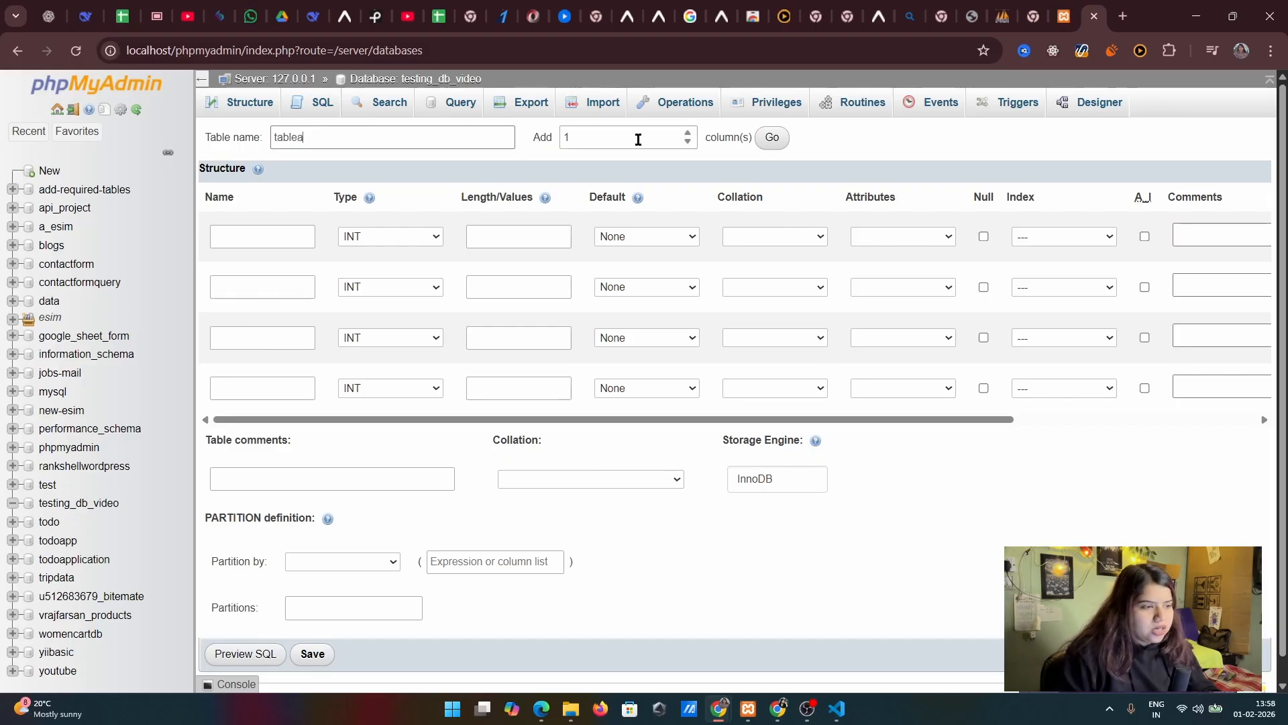
{"action": "left_click", "coordinate": [581, 143]}
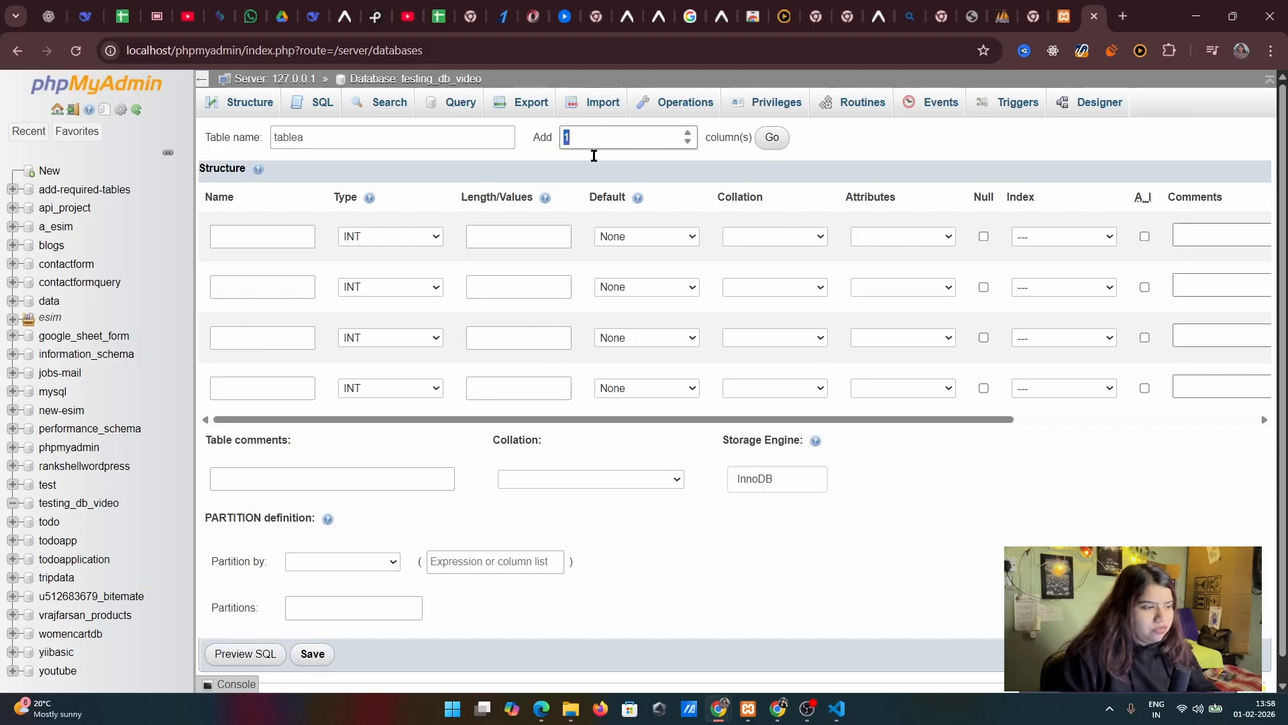
{"action": "left_click", "coordinate": [230, 236]}
{"action": "left_click", "coordinate": [228, 289]}
{"action": "left_click", "coordinate": [230, 338]}
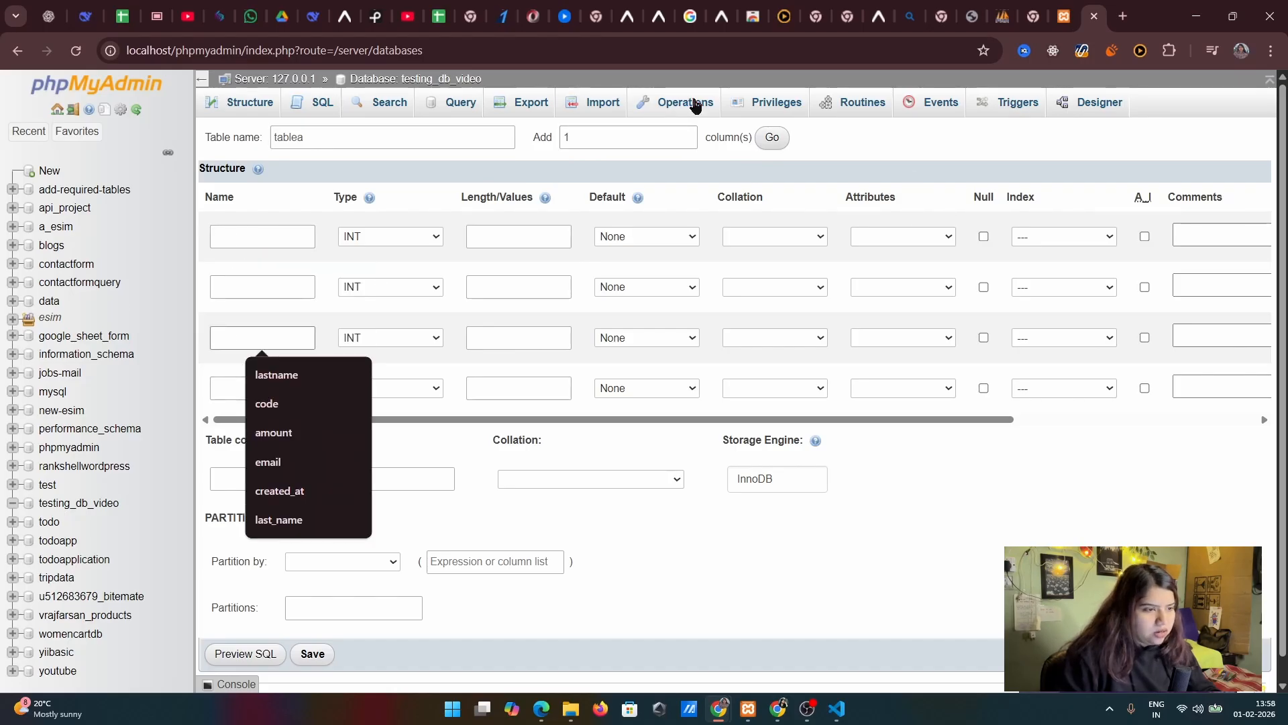
{"action": "left_click", "coordinate": [773, 138]}
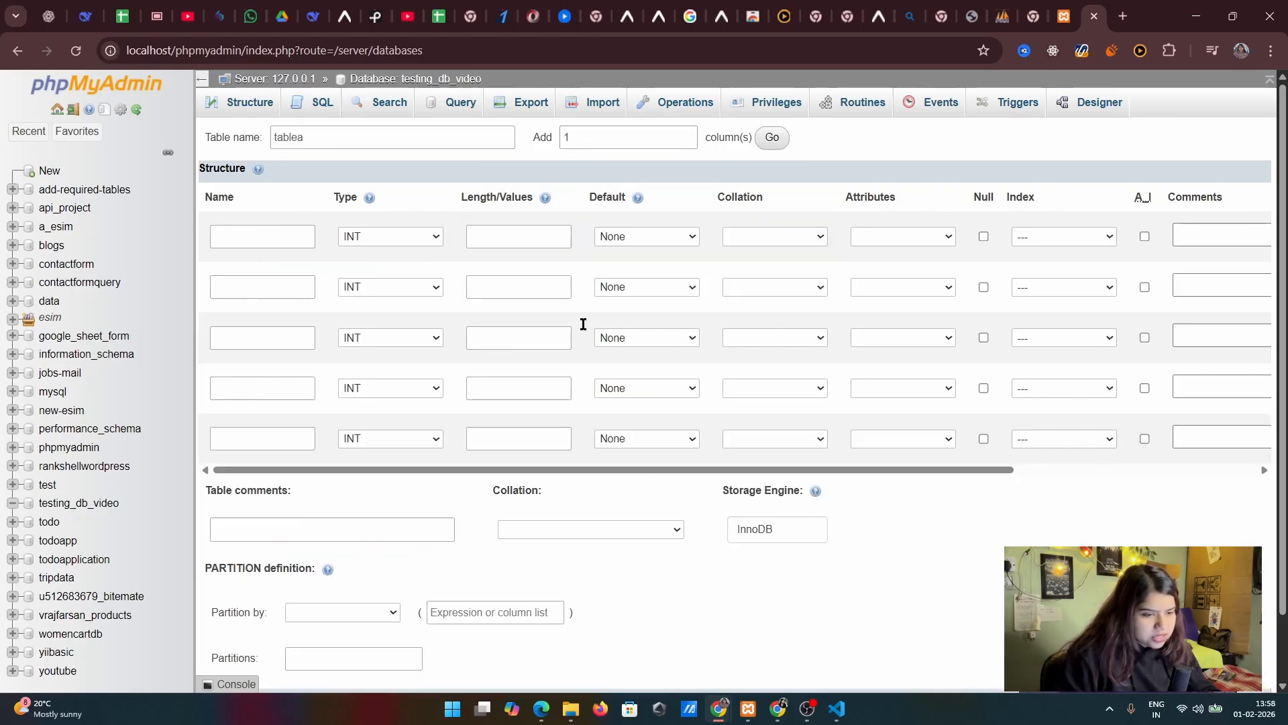
Name the first column of tablea "name" and set its data type to BIGINT
{"action": "left_click", "coordinate": [225, 236]}
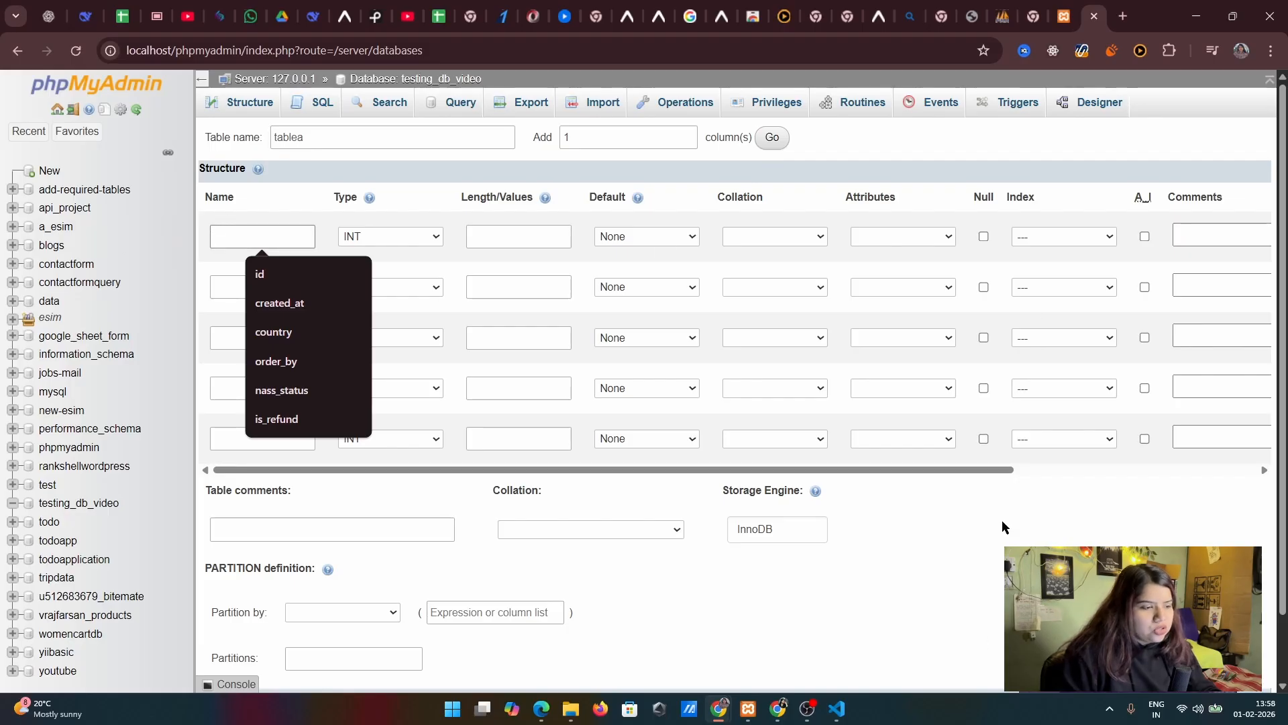
{"action": "left_click", "coordinate": [1002, 522]}
{"action": "left_click", "coordinate": [250, 246]}
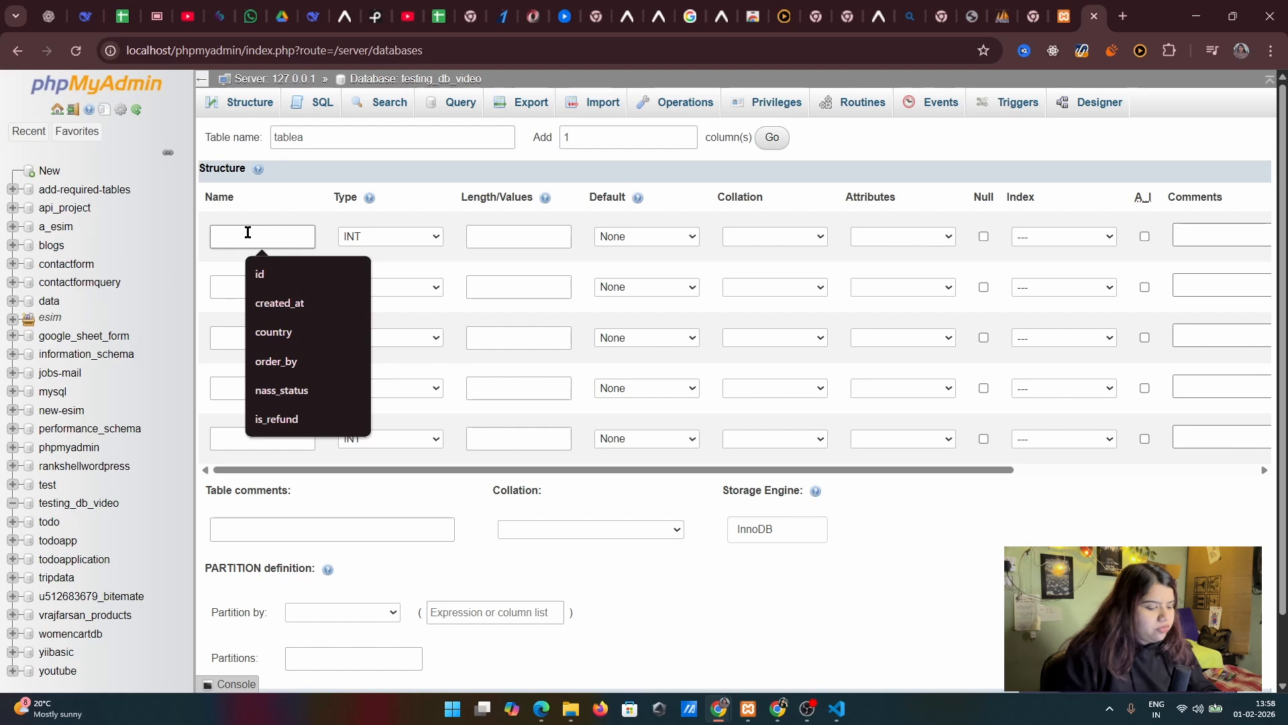
{"action": "type", "text": "name"}
{"action": "left_click", "coordinate": [412, 239]}
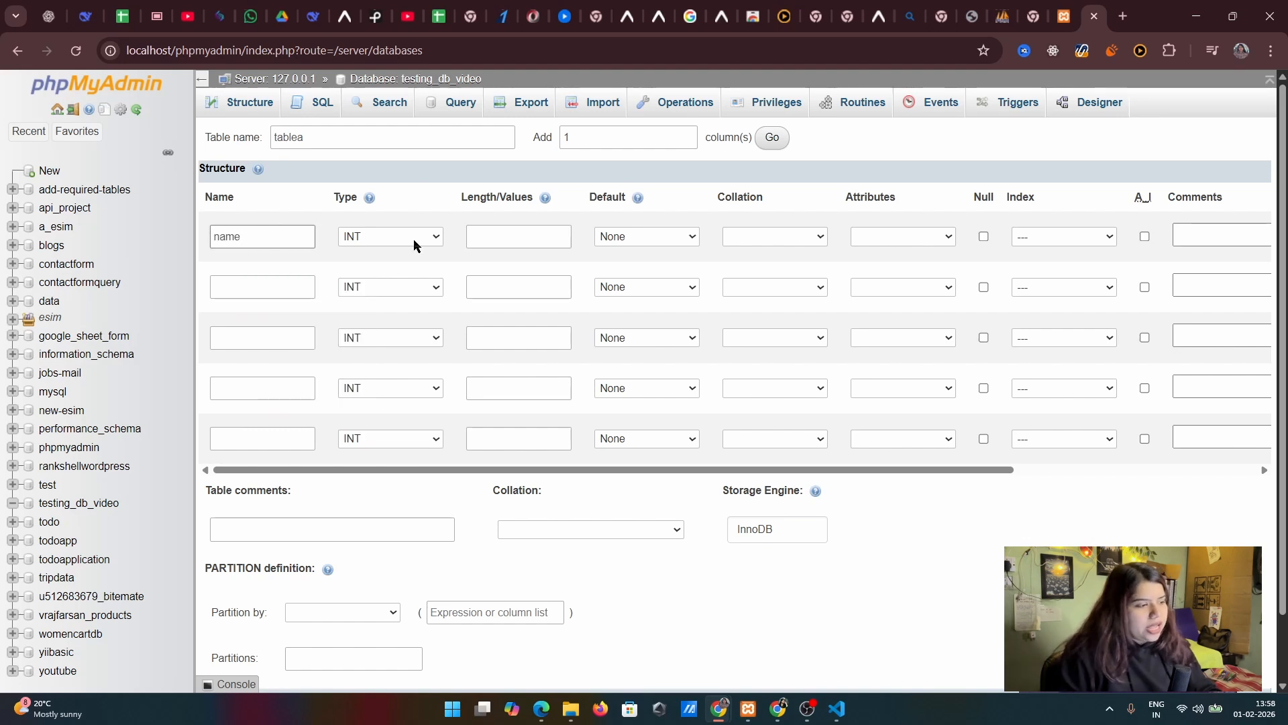
{"action": "left_click", "coordinate": [284, 229]}
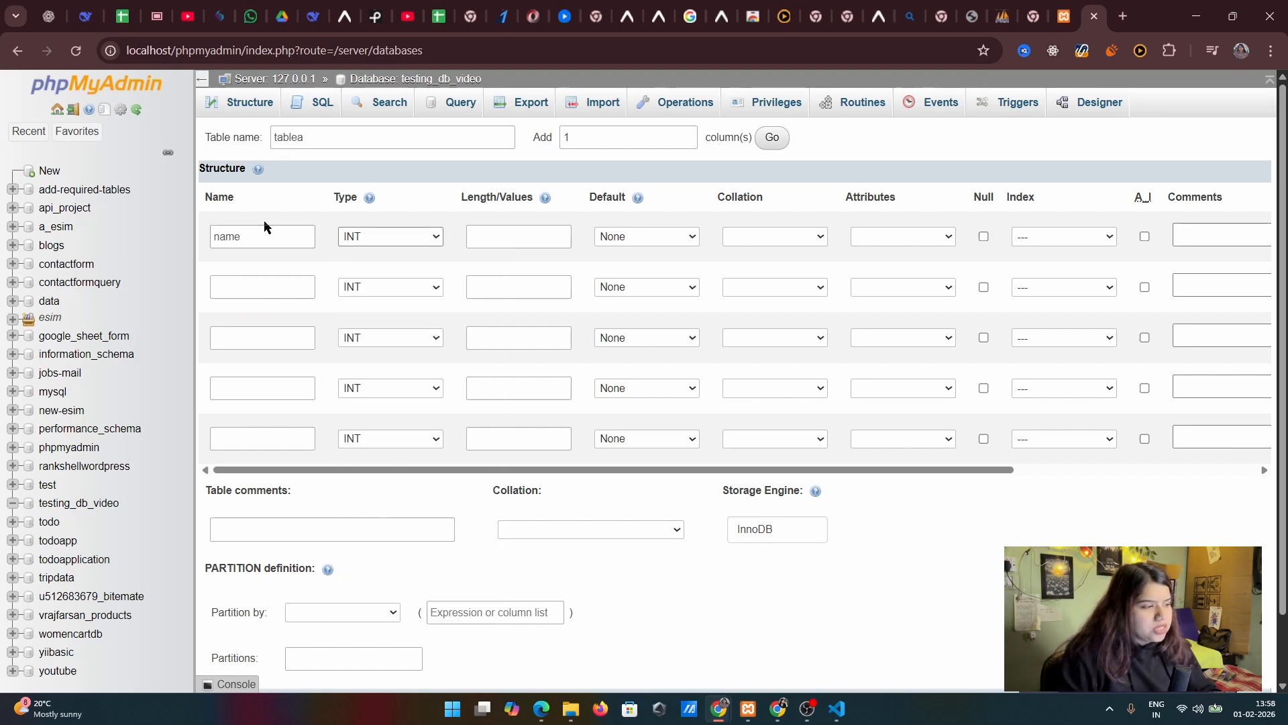
{"action": "left_click", "coordinate": [262, 257]}
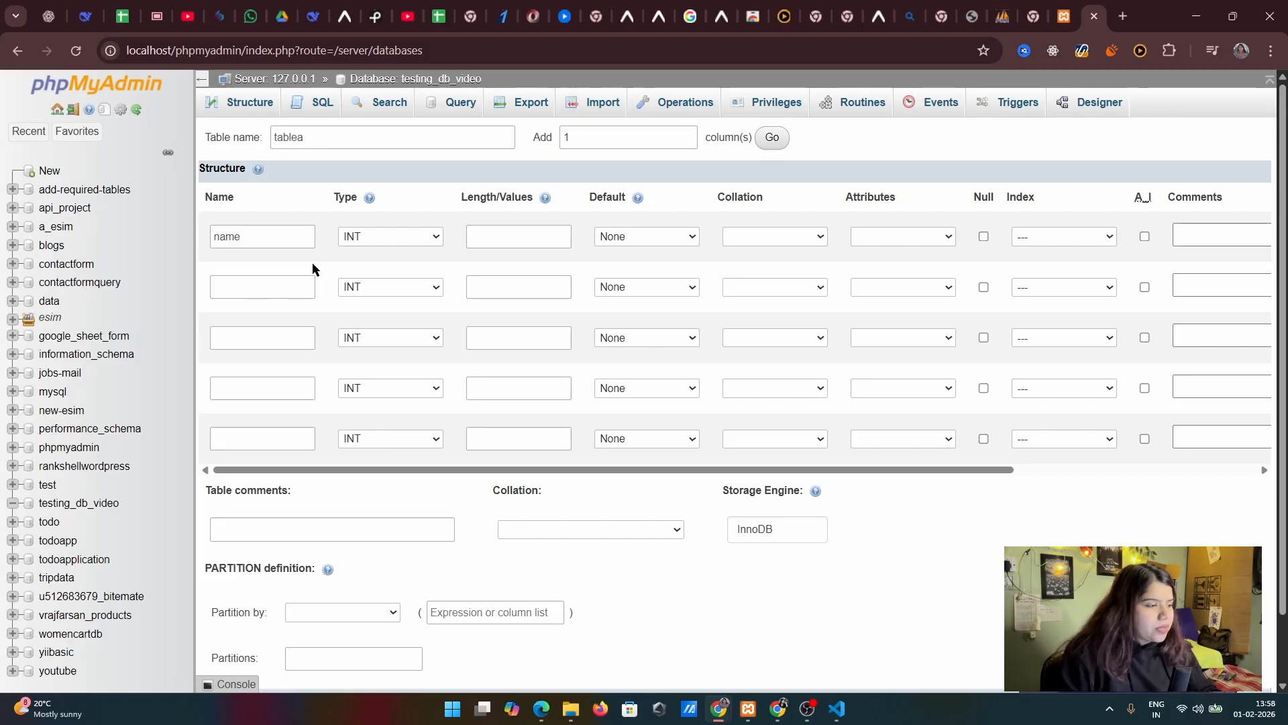
{"action": "left_click", "coordinate": [400, 238]}
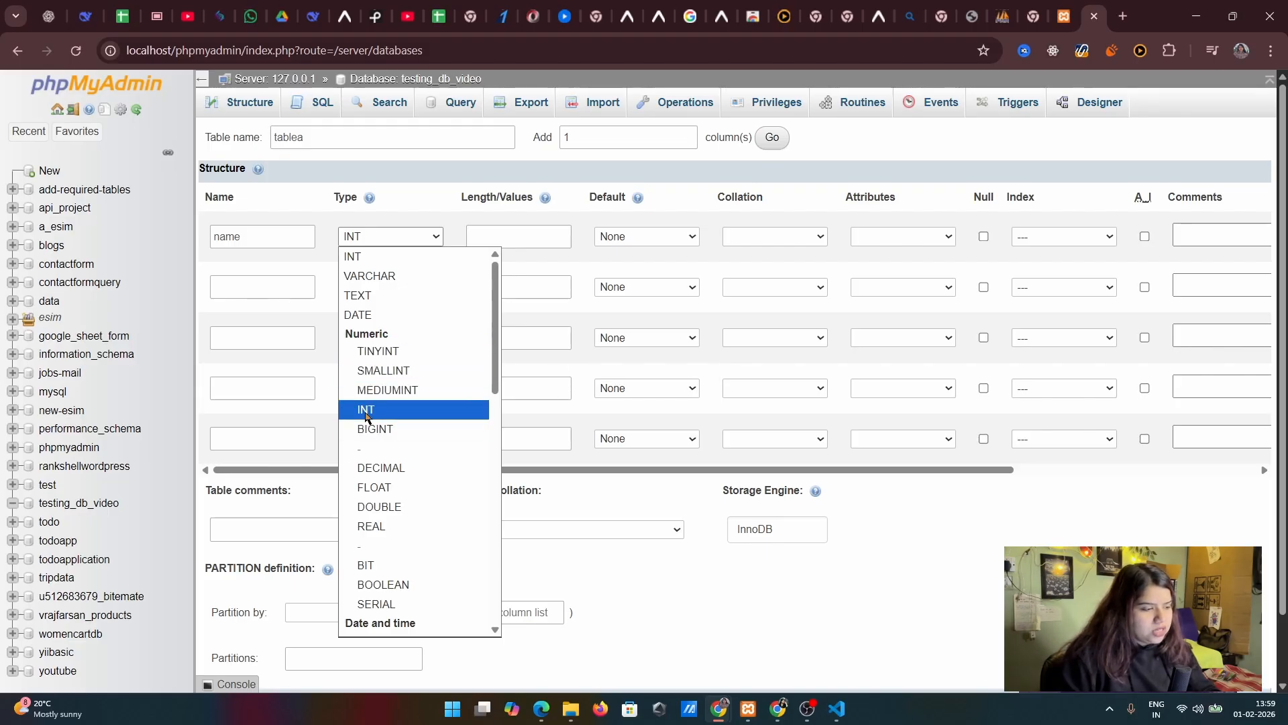
{"action": "left_click", "coordinate": [388, 436]}
Examine the numeric, date and time, string and spatial data types available for the name column
{"action": "left_click", "coordinate": [389, 237]}
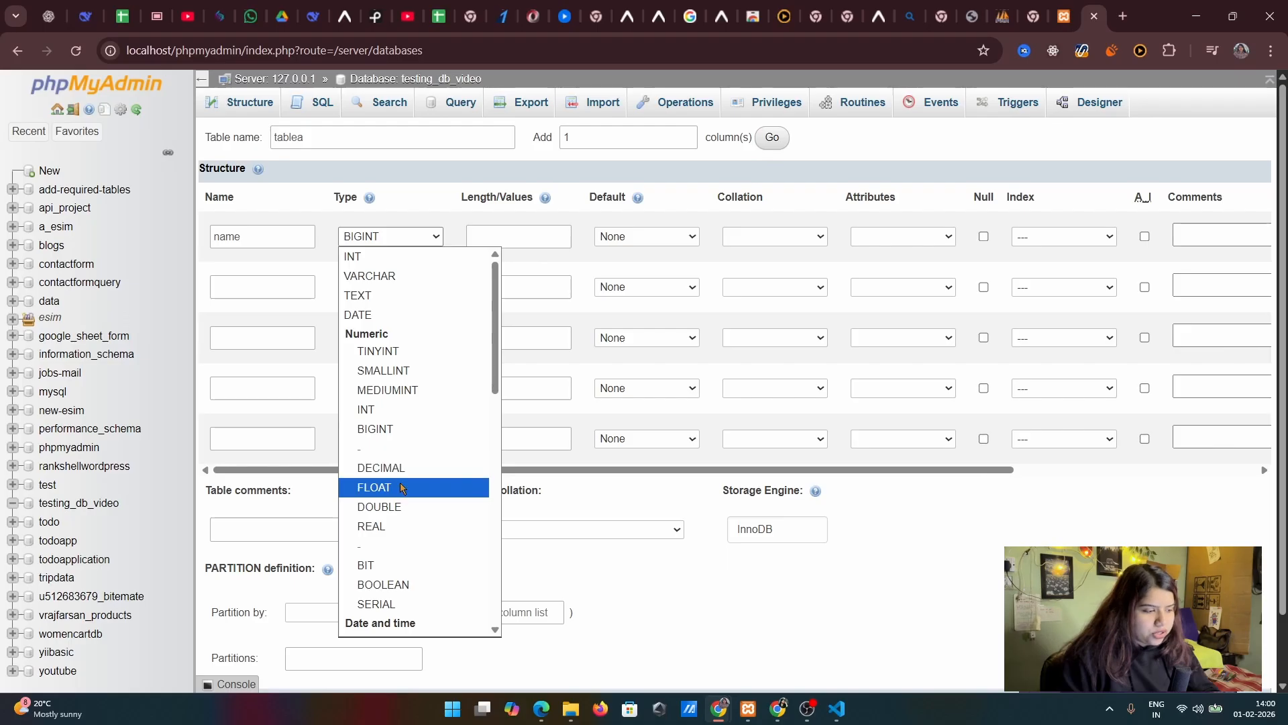
{"action": "scroll", "coordinate": [419, 526], "scroll_direction": "down", "scroll_amount": 2}
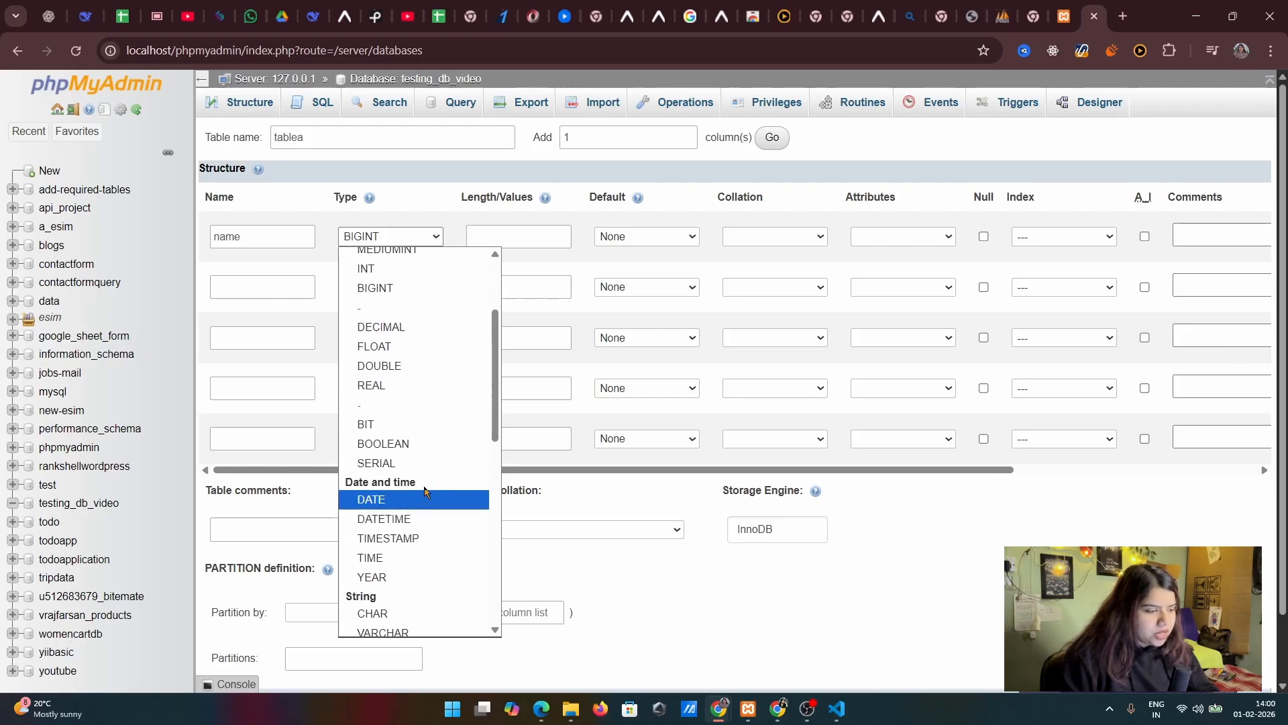
{"action": "scroll", "coordinate": [425, 492], "scroll_direction": "down", "scroll_amount": 4}
{"action": "scroll", "coordinate": [396, 316], "scroll_direction": "up", "scroll_amount": 1}
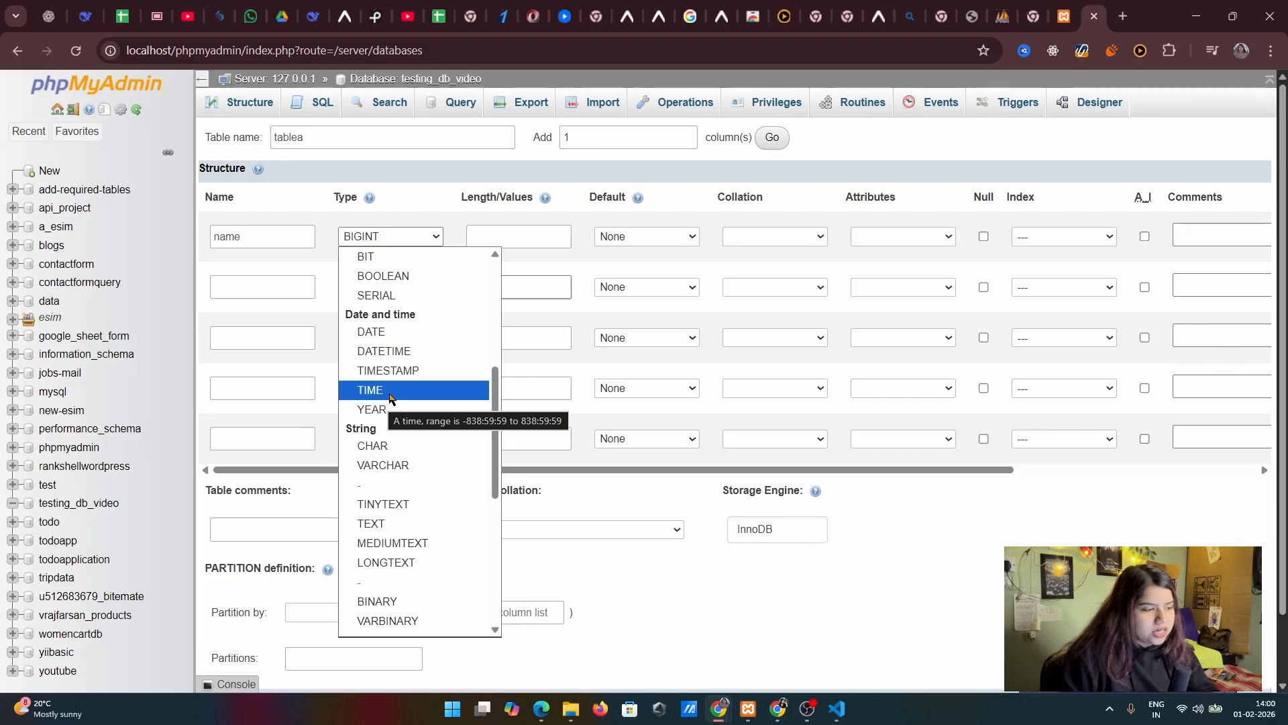
{"action": "scroll", "coordinate": [391, 420], "scroll_direction": "down", "scroll_amount": 3}
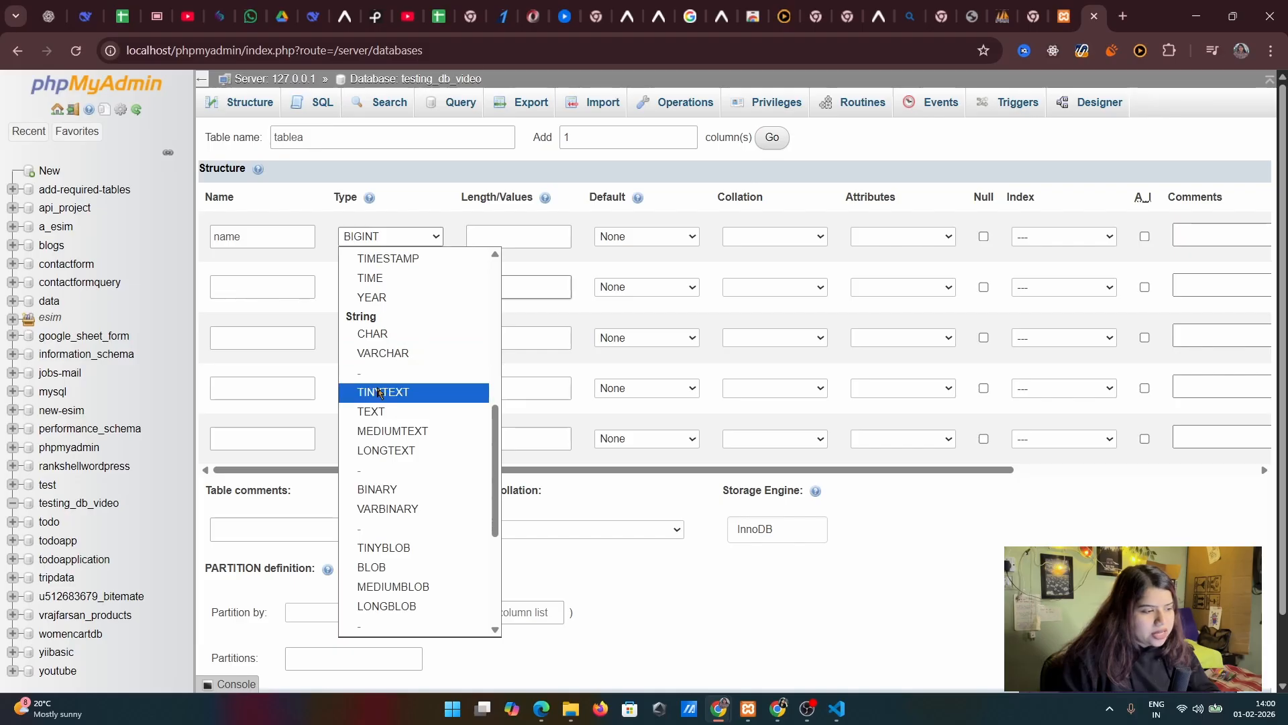
{"action": "scroll", "coordinate": [413, 463], "scroll_direction": "down", "scroll_amount": 2}
{"action": "scroll", "coordinate": [403, 496], "scroll_direction": "down", "scroll_amount": 3}
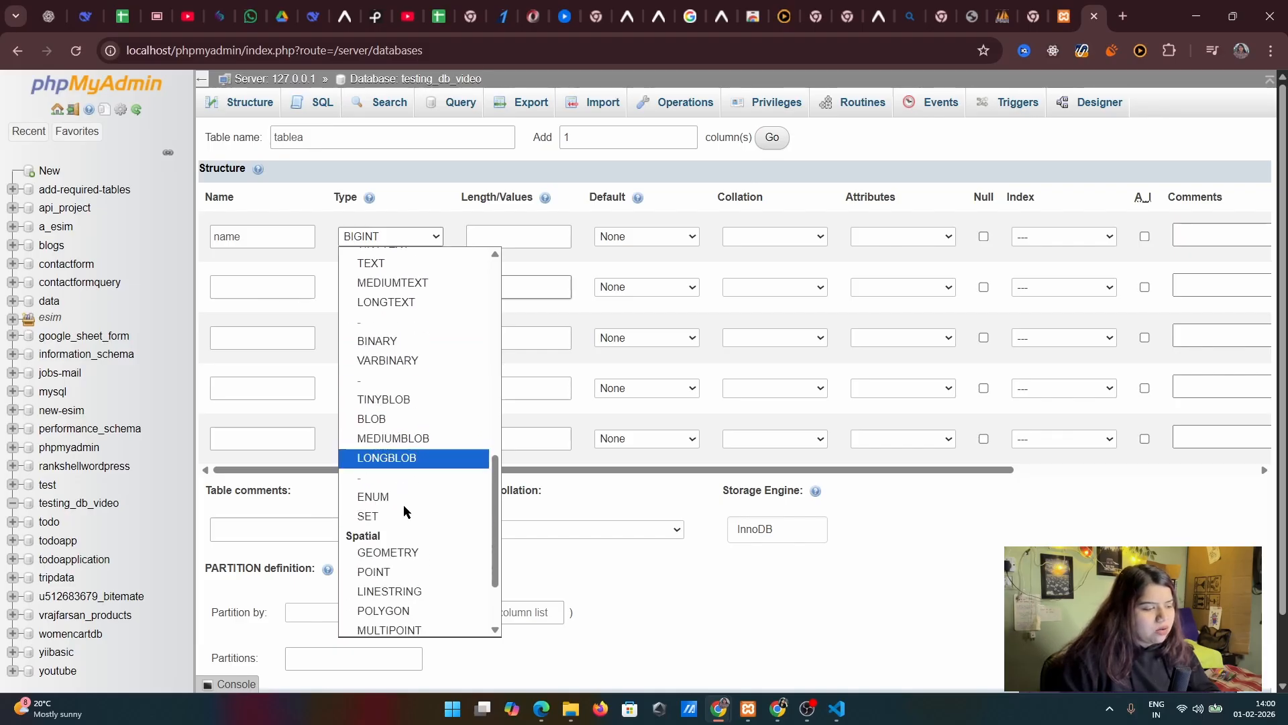
{"action": "scroll", "coordinate": [450, 335], "scroll_direction": "up", "scroll_amount": 10}
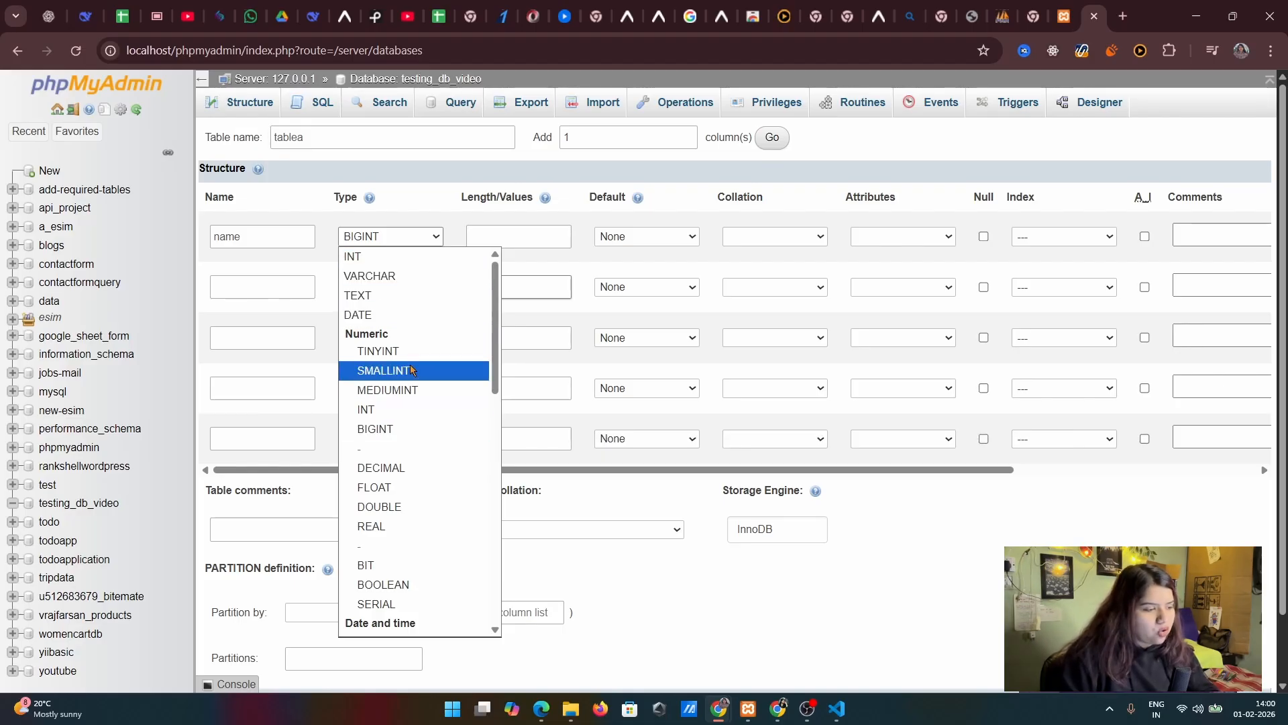
{"action": "scroll", "coordinate": [436, 478], "scroll_direction": "down", "scroll_amount": 2}
{"action": "scroll", "coordinate": [437, 478], "scroll_direction": "down", "scroll_amount": 2}
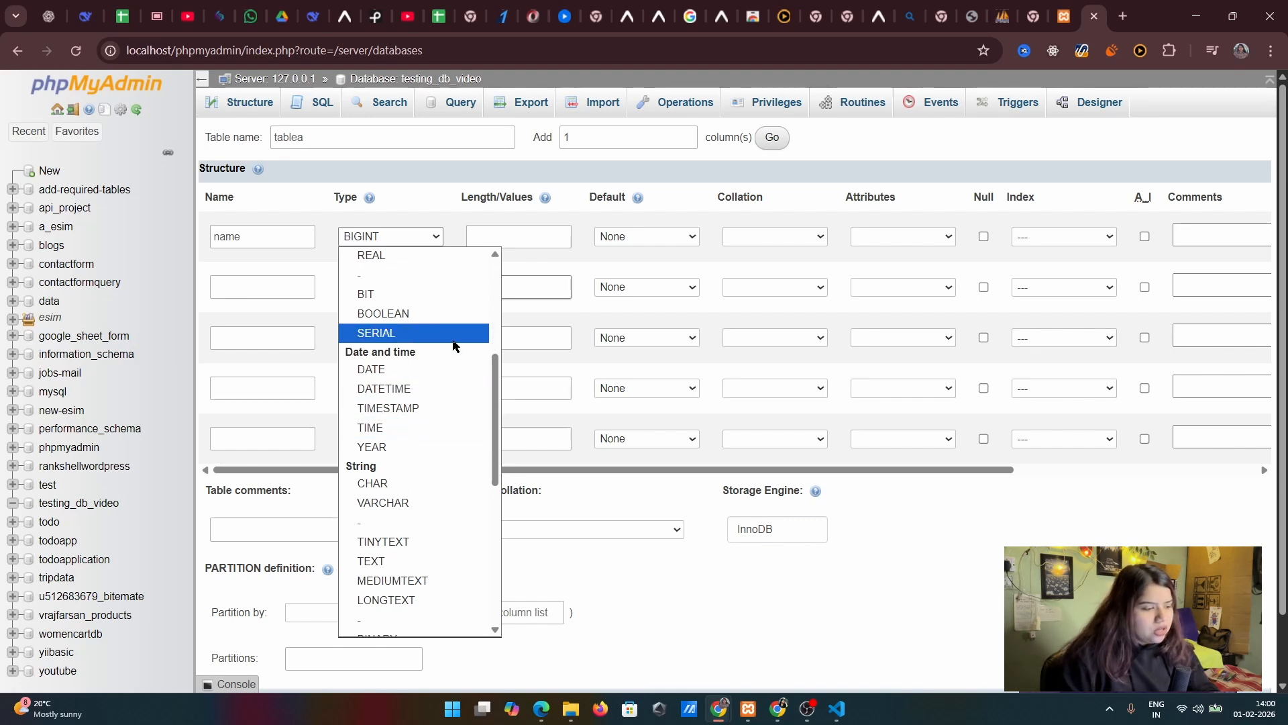
{"action": "scroll", "coordinate": [450, 340], "scroll_direction": "down", "scroll_amount": 3}
{"action": "scroll", "coordinate": [425, 336], "scroll_direction": "up", "scroll_amount": 8}
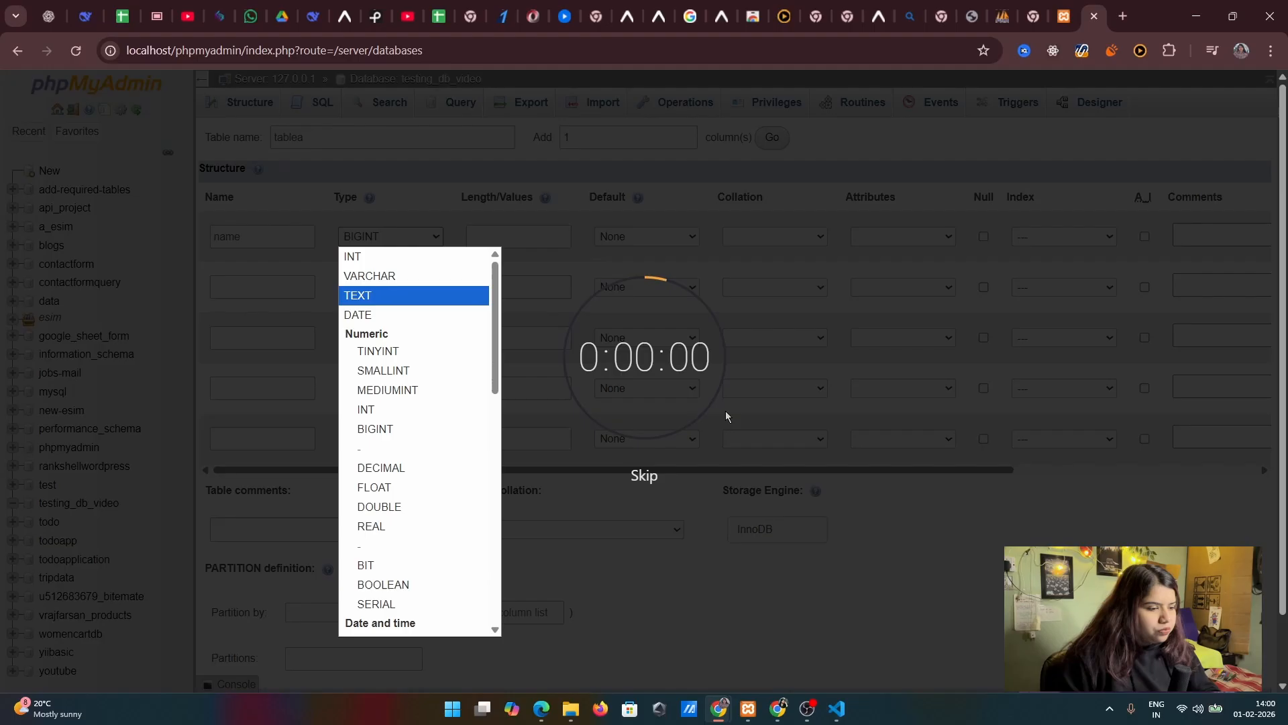
{"action": "left_click", "coordinate": [641, 474]}
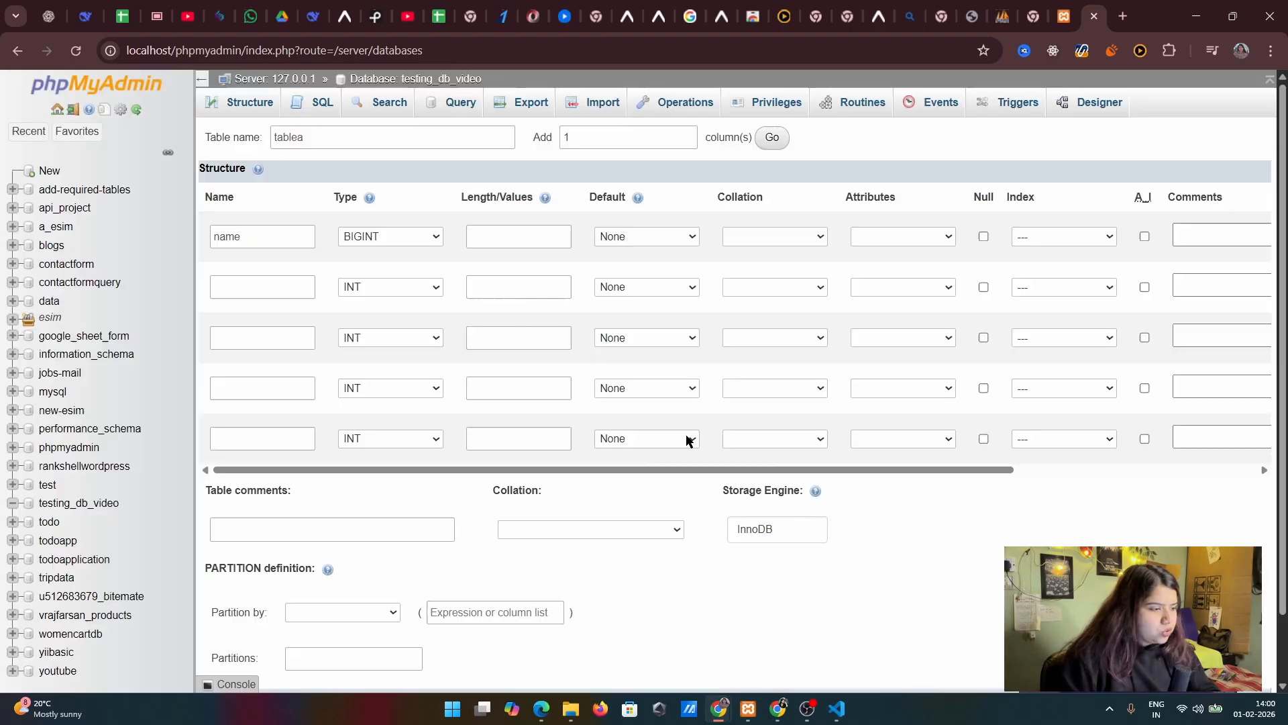
Set the name column's data type to VARCHAR with a length of 255
{"action": "left_click", "coordinate": [531, 237]}
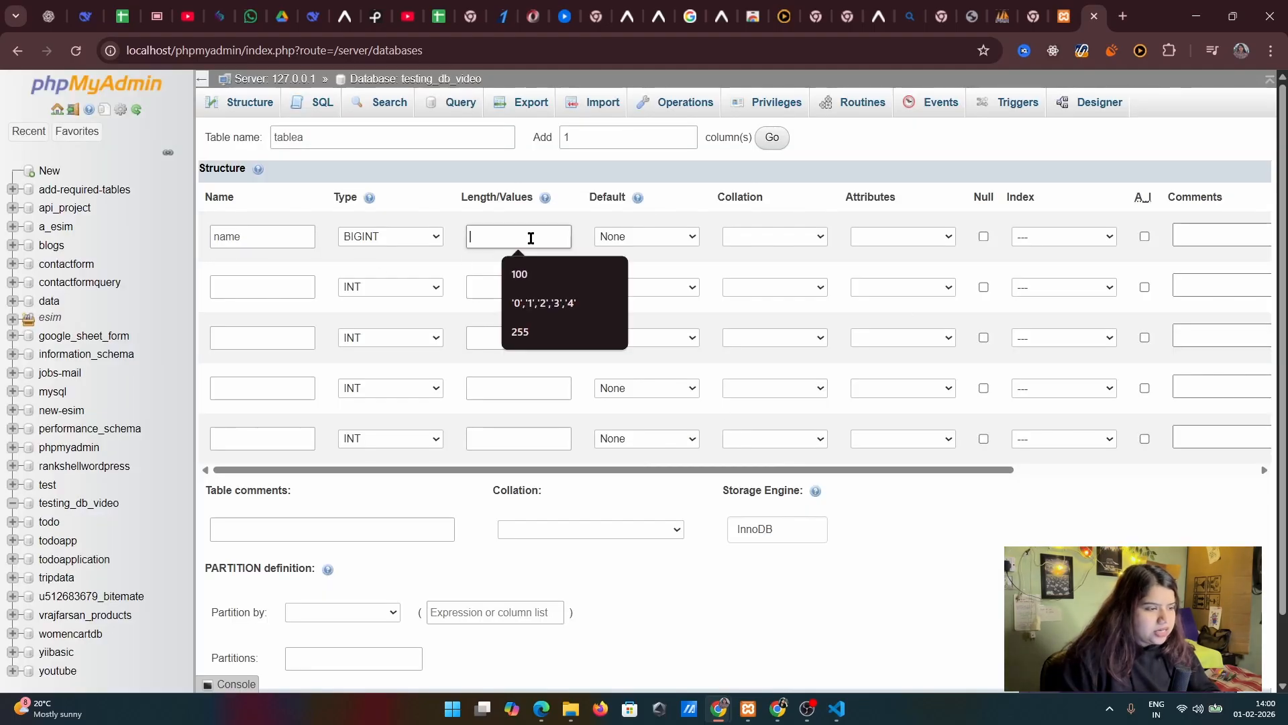
{"action": "left_click", "coordinate": [351, 235]}
{"action": "left_click", "coordinate": [386, 276]}
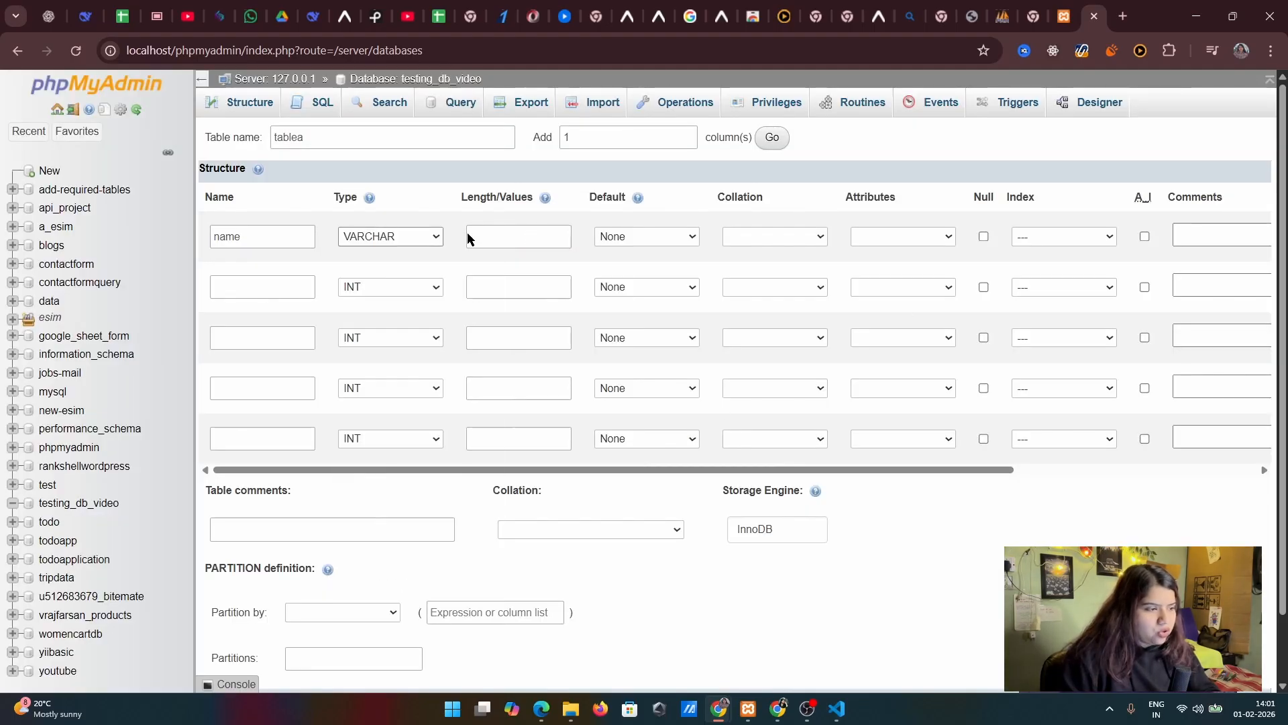
{"action": "left_click", "coordinate": [496, 232]}
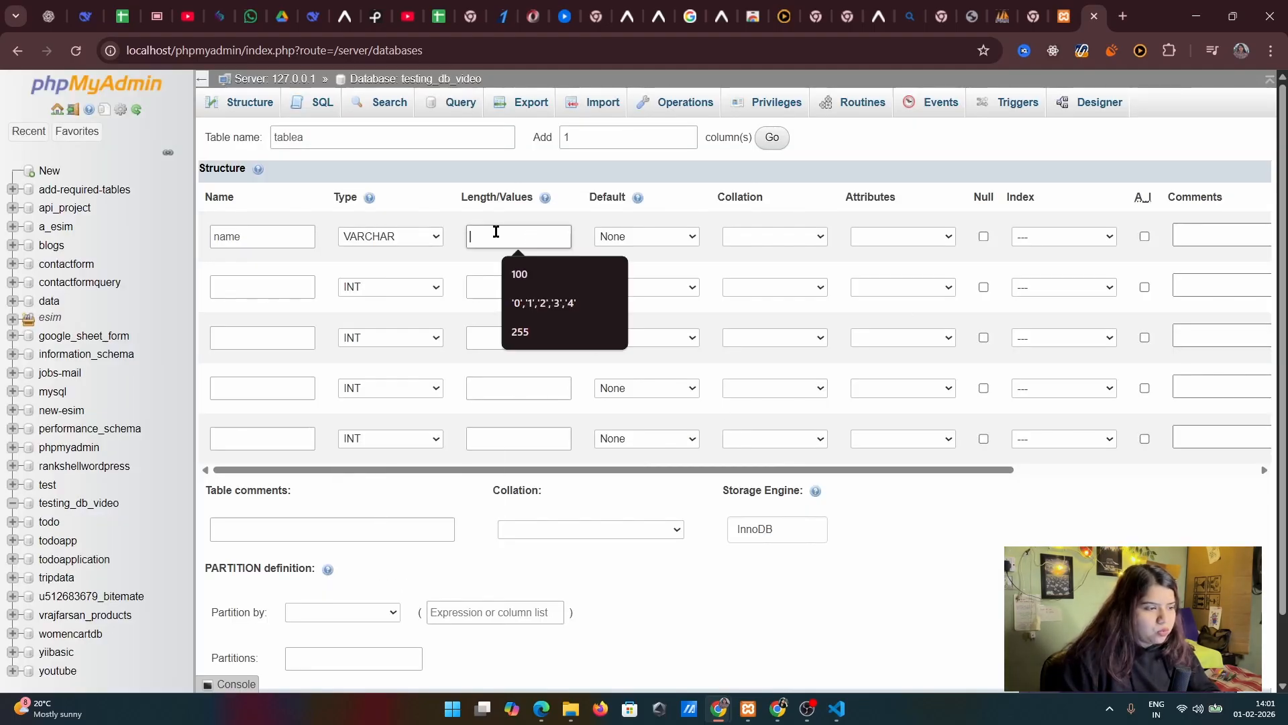
{"action": "left_click", "coordinate": [520, 332]}
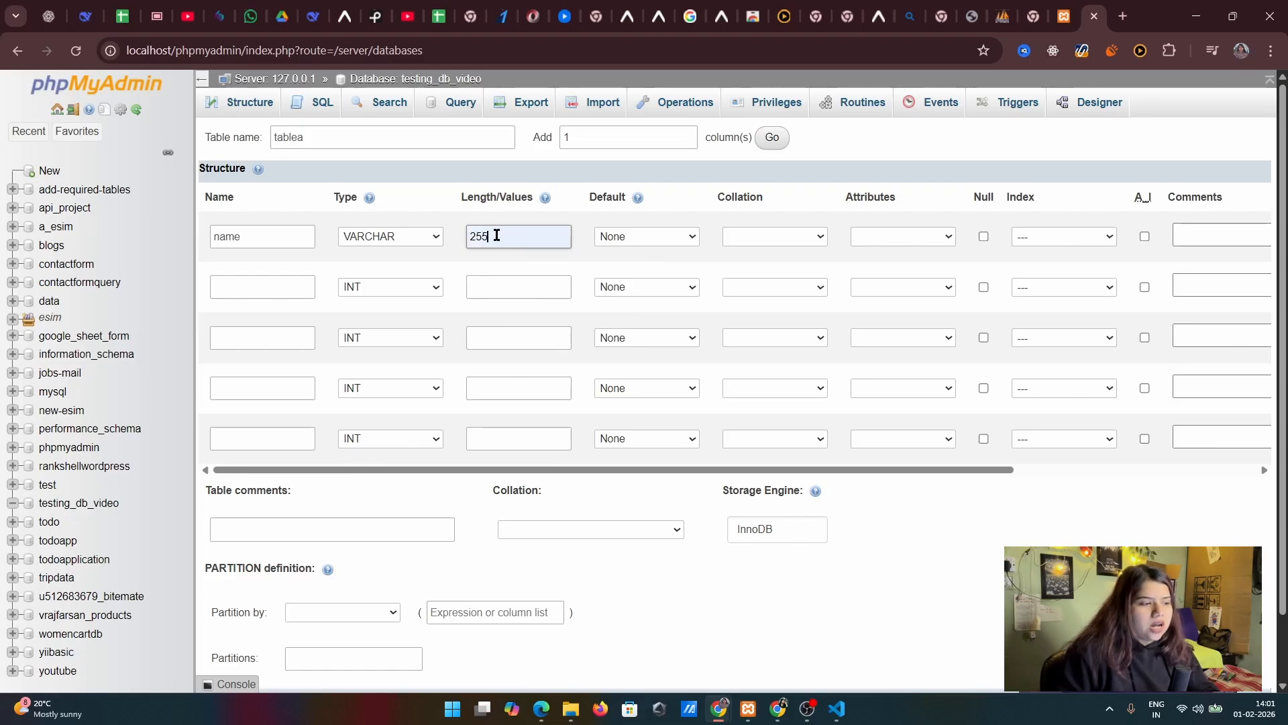
{"action": "left_click_drag", "start_coordinate": [495, 236], "coordinate": [444, 245]}
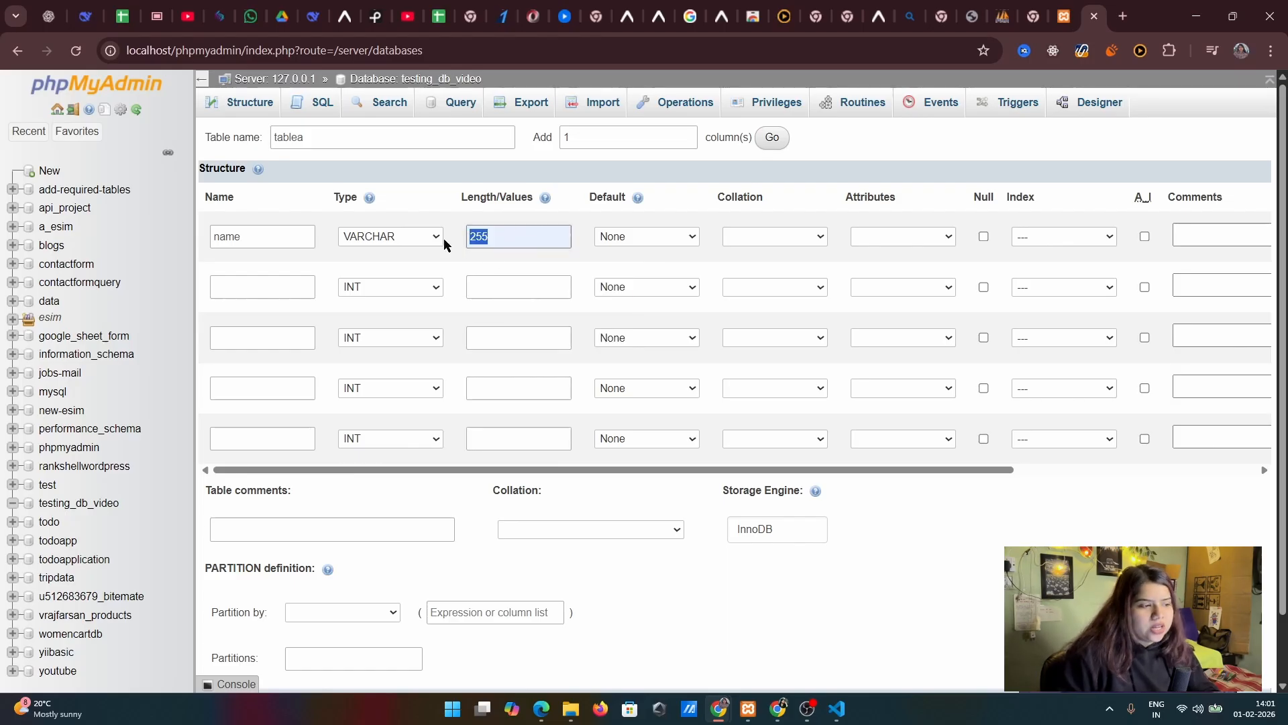
{"action": "left_click", "coordinate": [548, 243]}
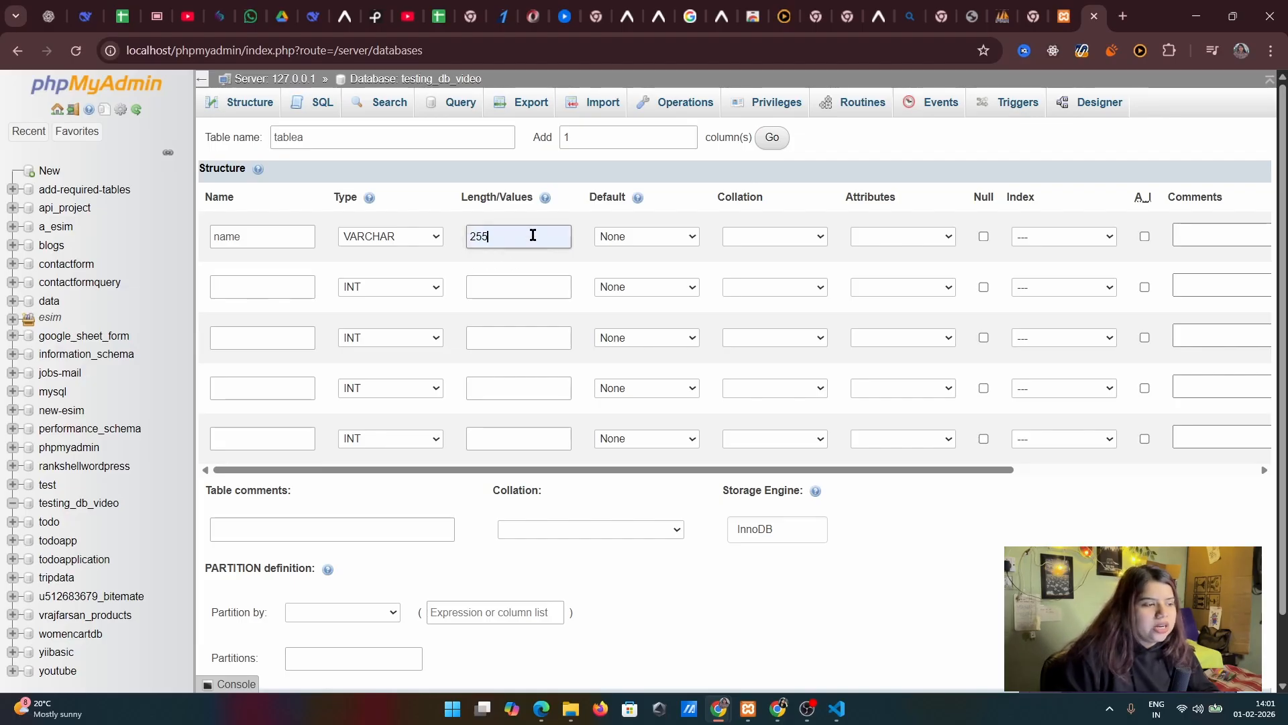
{"action": "double_click", "coordinate": [478, 237]}
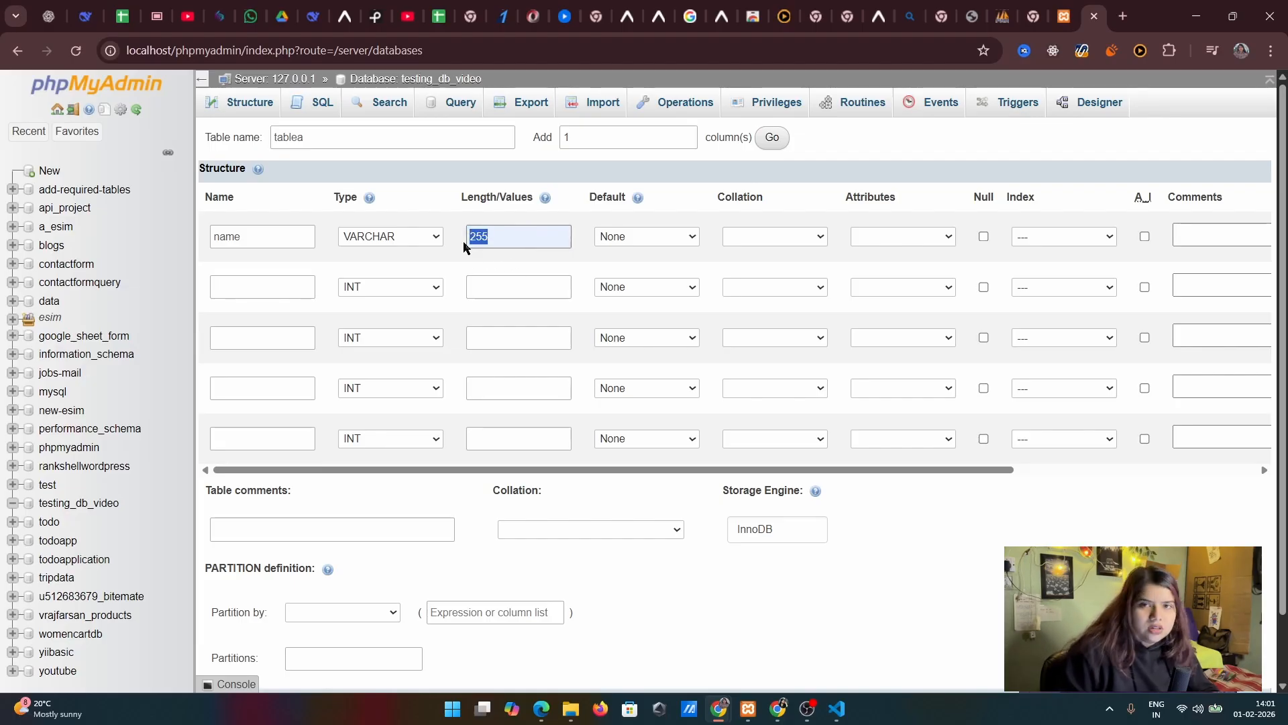
{"action": "left_click", "coordinate": [541, 236]}
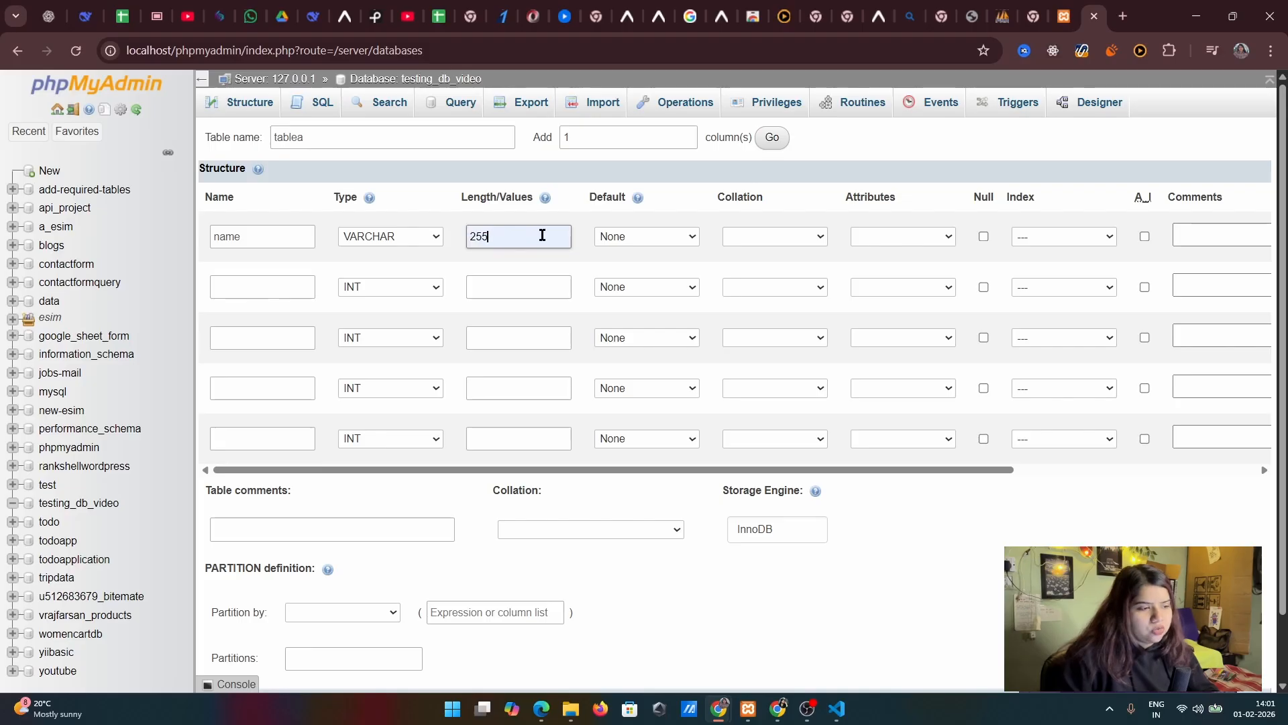
{"action": "left_click", "coordinate": [614, 238]}
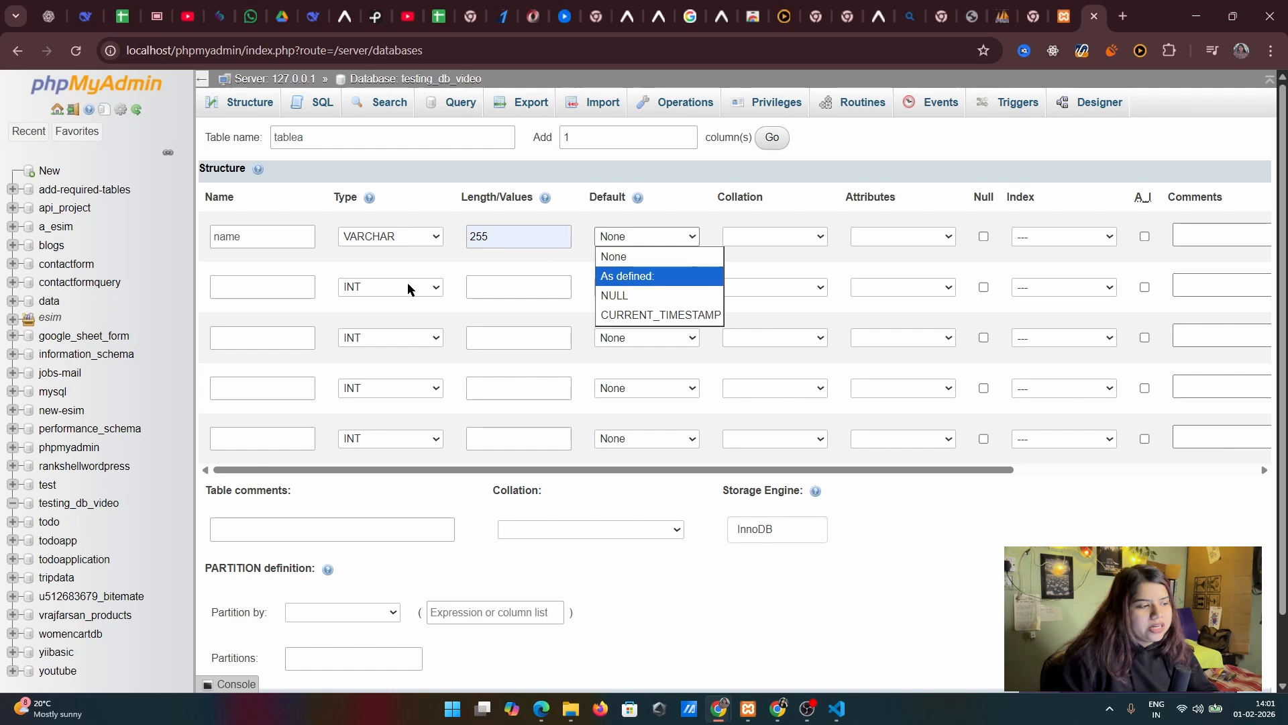
Set the second, unnamed column's data type to DATE and its default to CURRENT_TIMESTAMP
{"action": "left_click", "coordinate": [363, 286]}
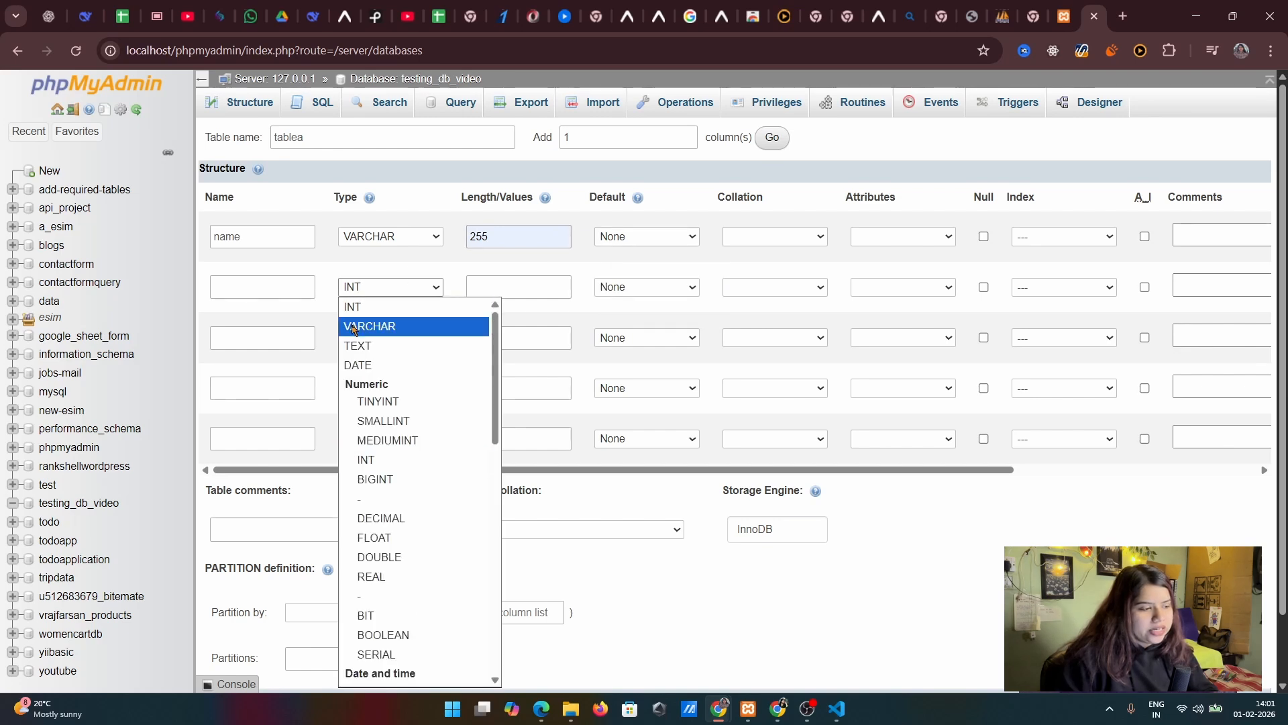
{"action": "left_click", "coordinate": [387, 364]}
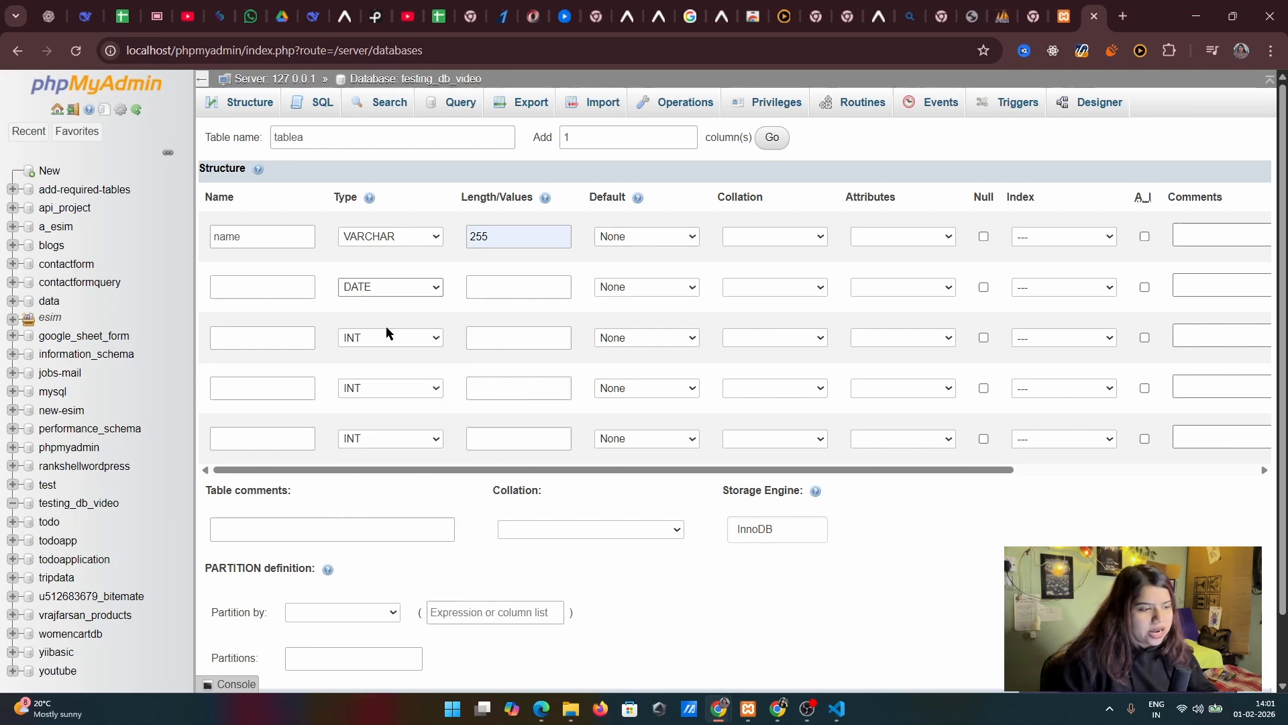
{"action": "left_click", "coordinate": [624, 289]}
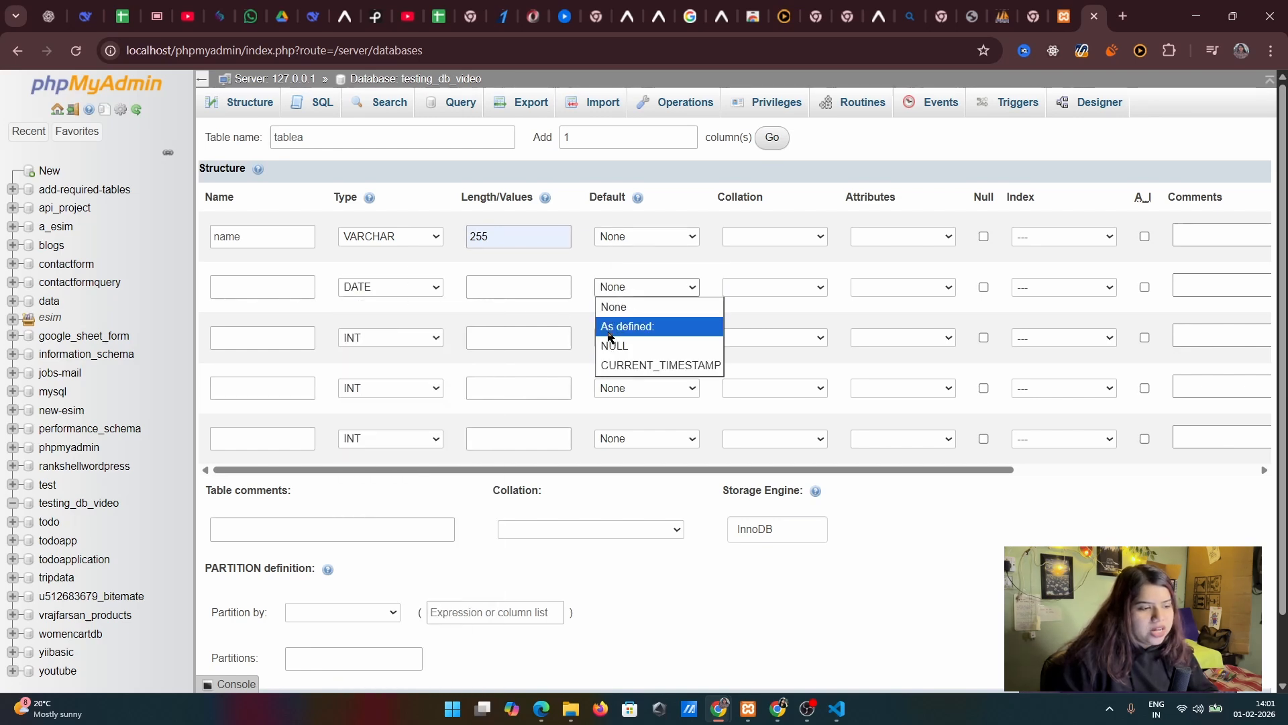
{"action": "left_click", "coordinate": [616, 365]}
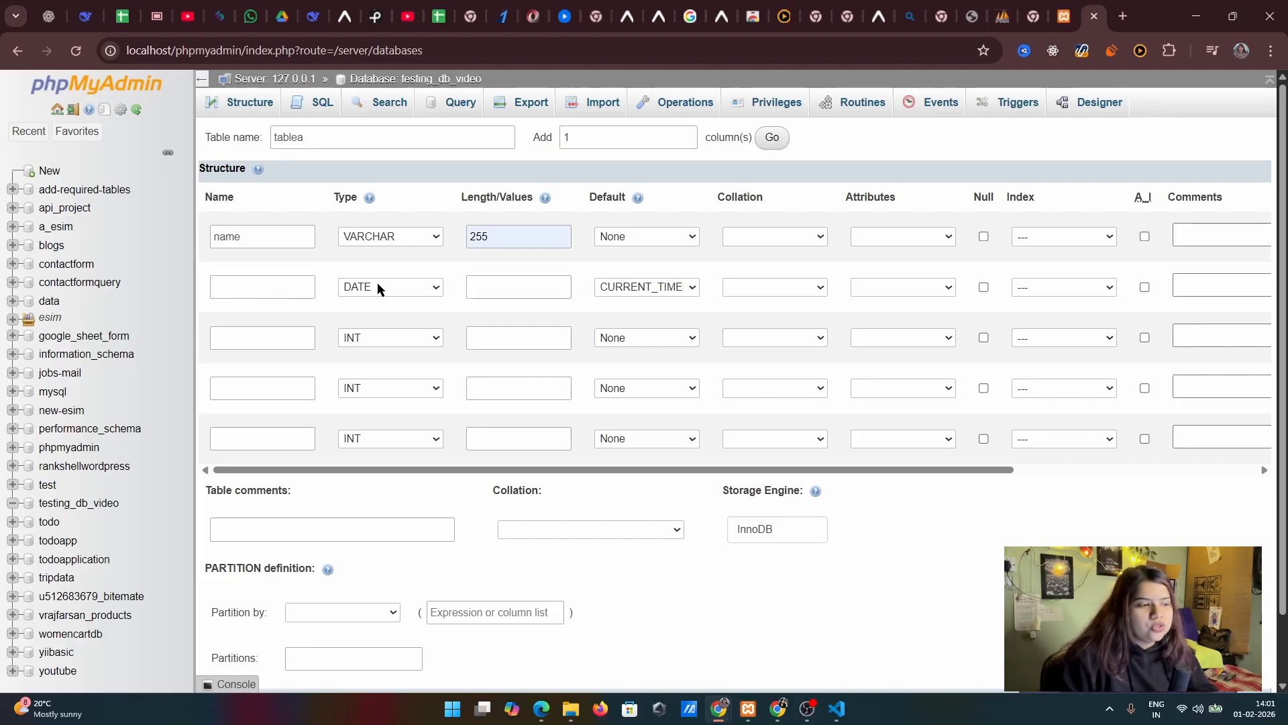
{"action": "left_click", "coordinate": [633, 287]}
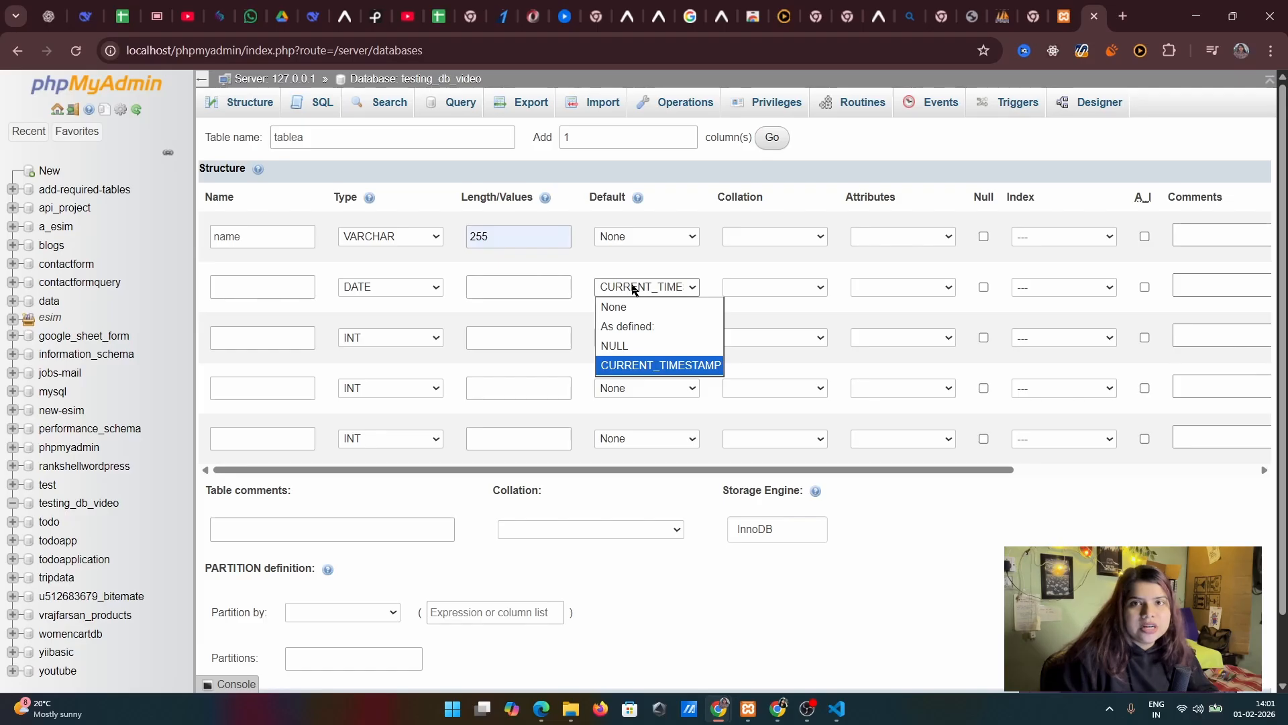
{"action": "left_click", "coordinate": [707, 262]}
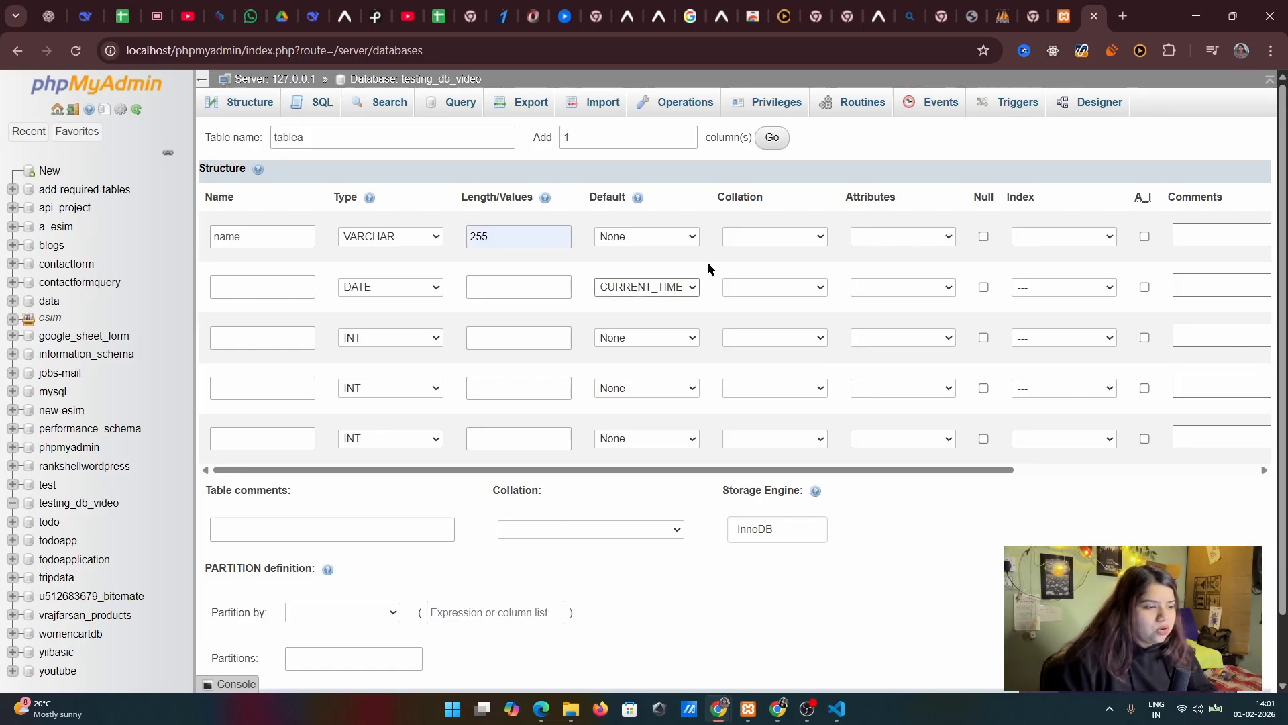
{"action": "left_click", "coordinate": [631, 290]}
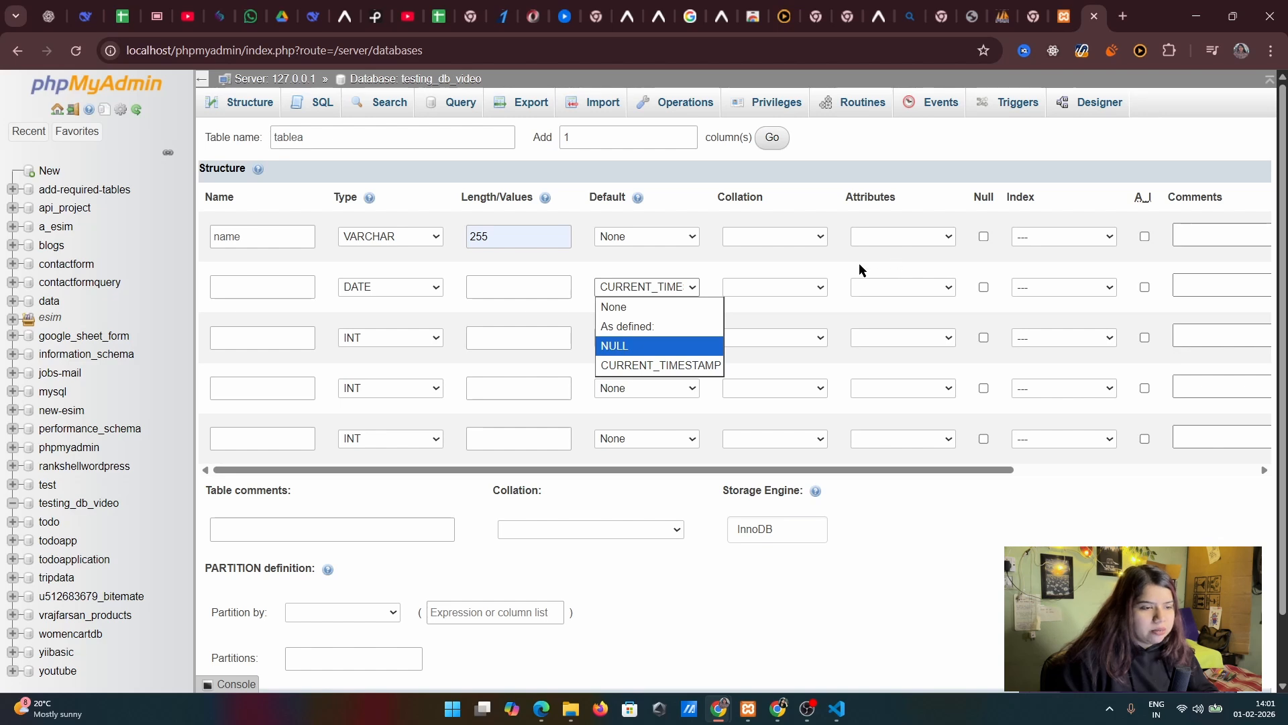
{"action": "left_click", "coordinate": [920, 281]}
{"action": "left_click", "coordinate": [925, 271]}
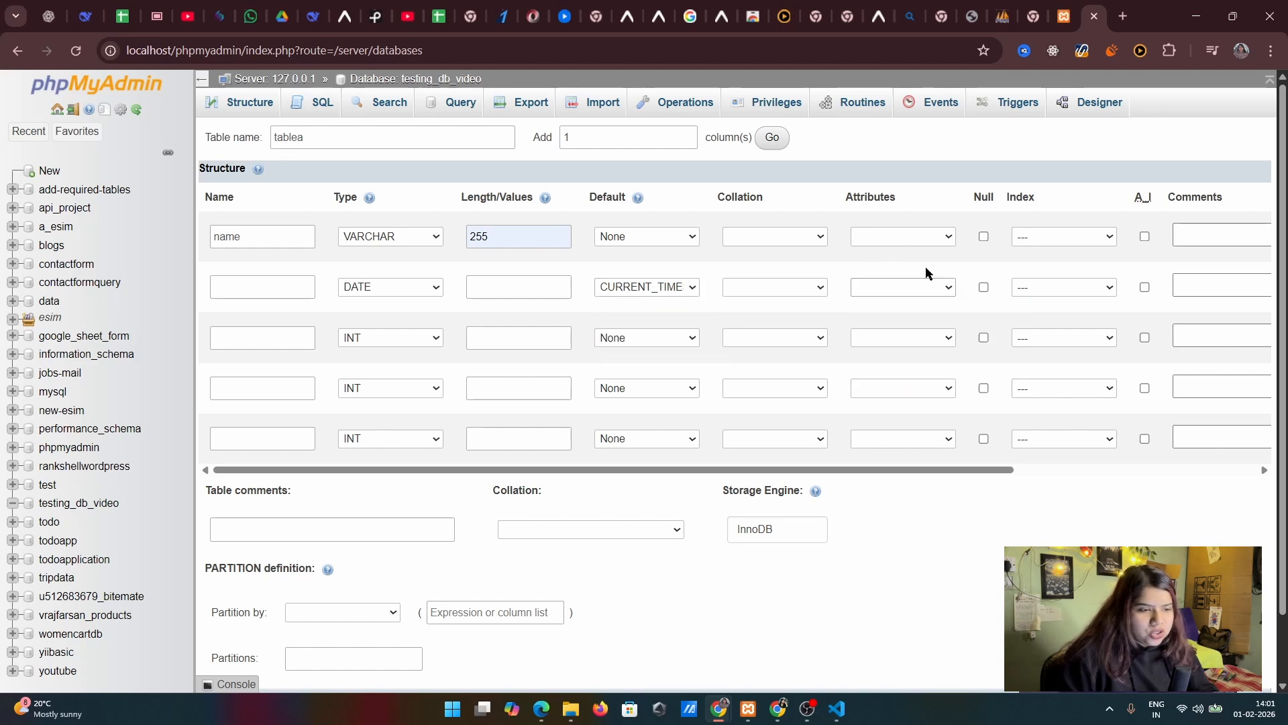
Try allowing NULL values for the name column and turn the option off again
{"action": "left_click", "coordinate": [984, 236]}
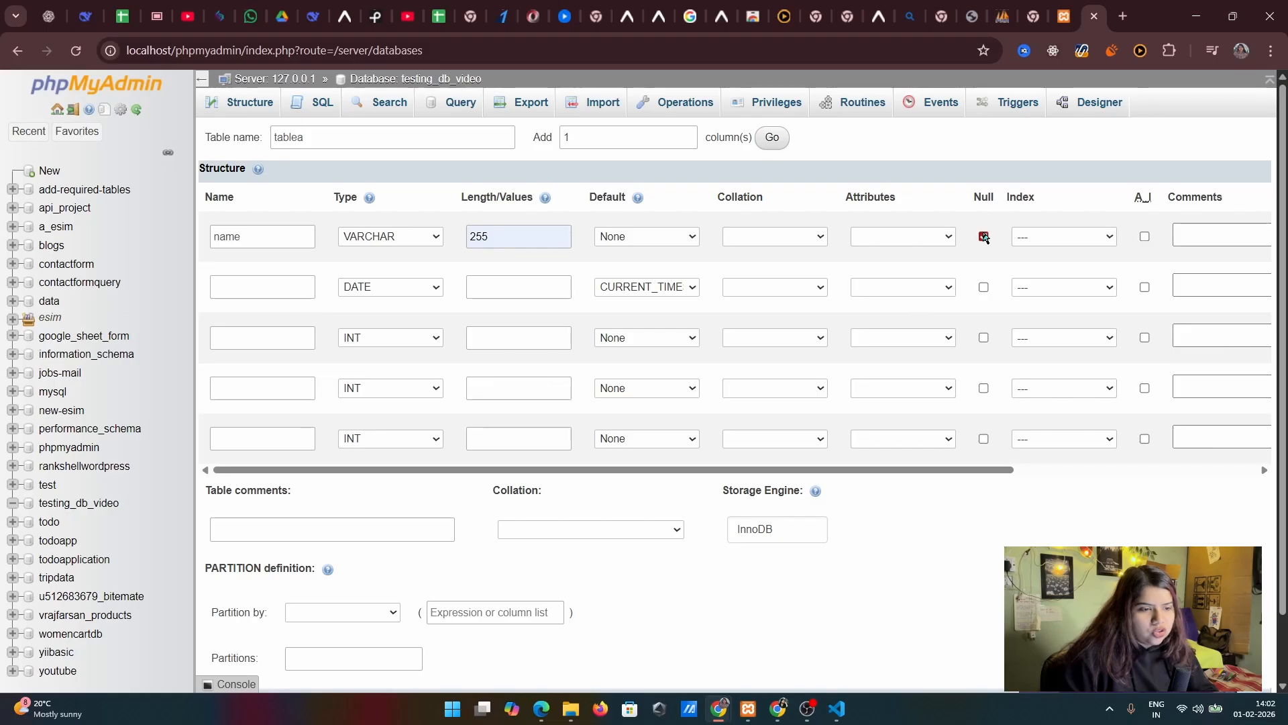
{"action": "left_click", "coordinate": [984, 237]}
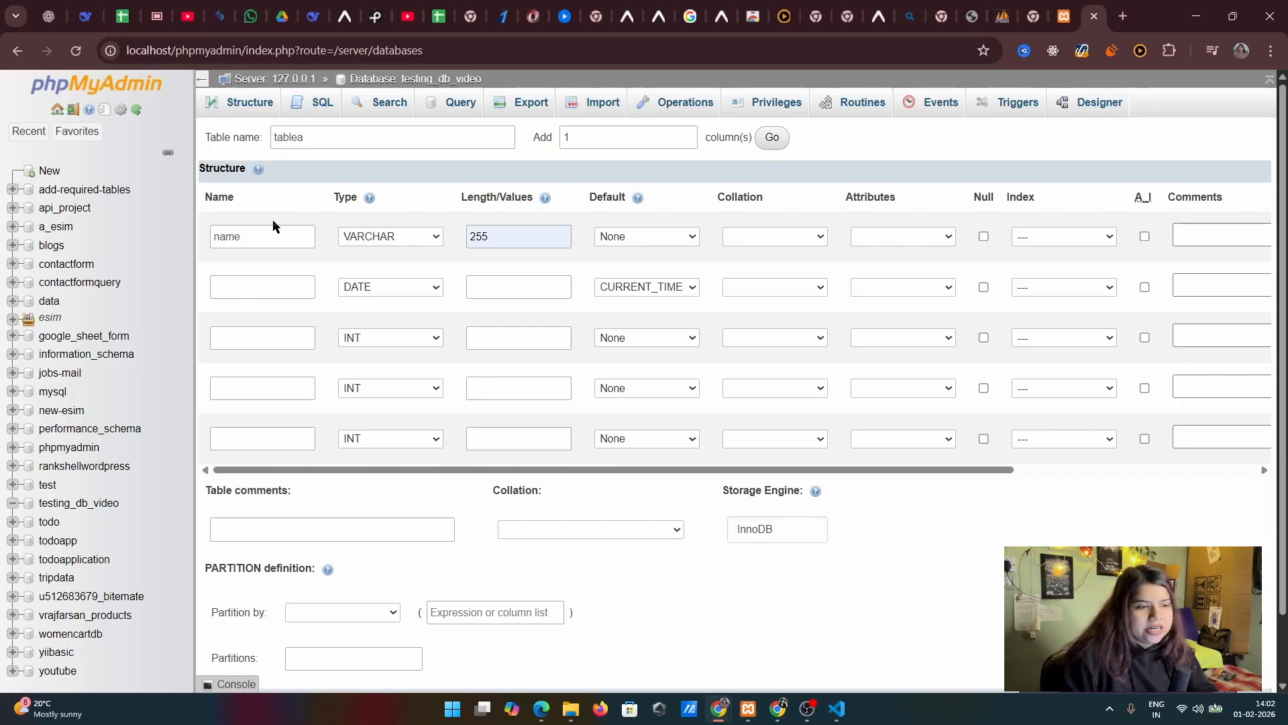
{"action": "left_click", "coordinate": [984, 236]}
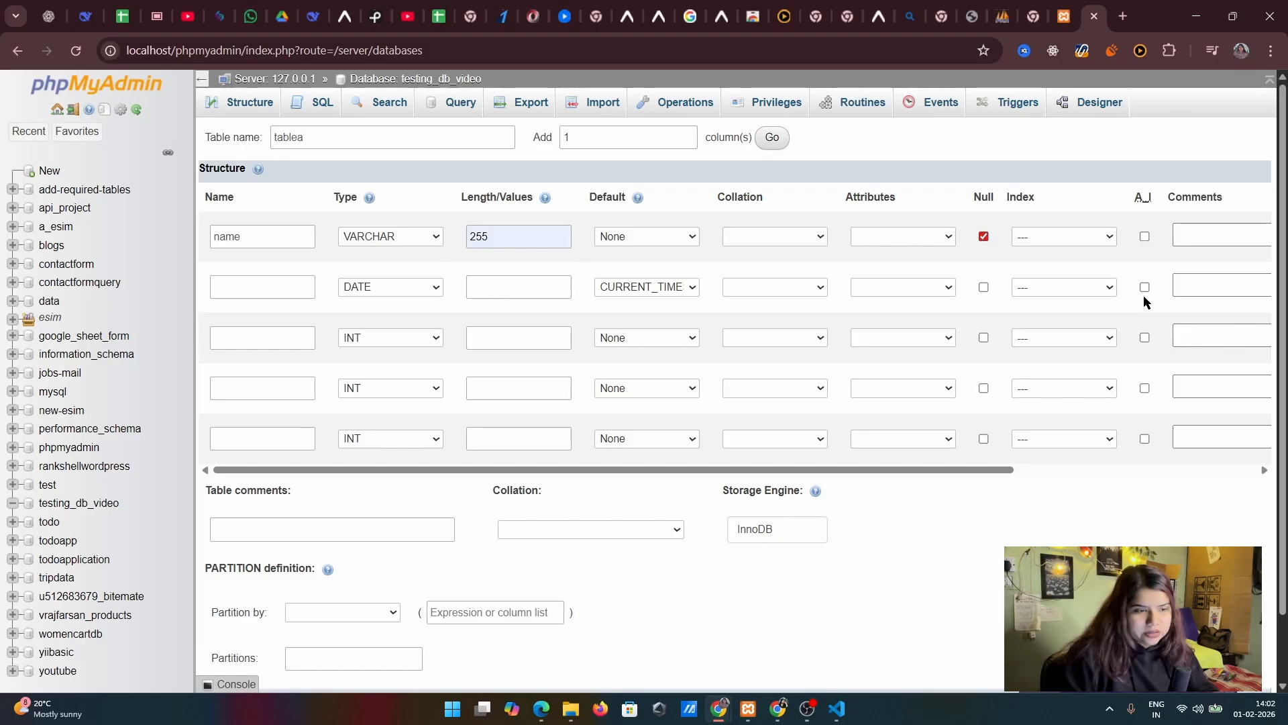
Assign the PRIMARY index to the name column by enabling auto-increment, and turn auto-increment back off
{"action": "left_click", "coordinate": [1145, 237]}
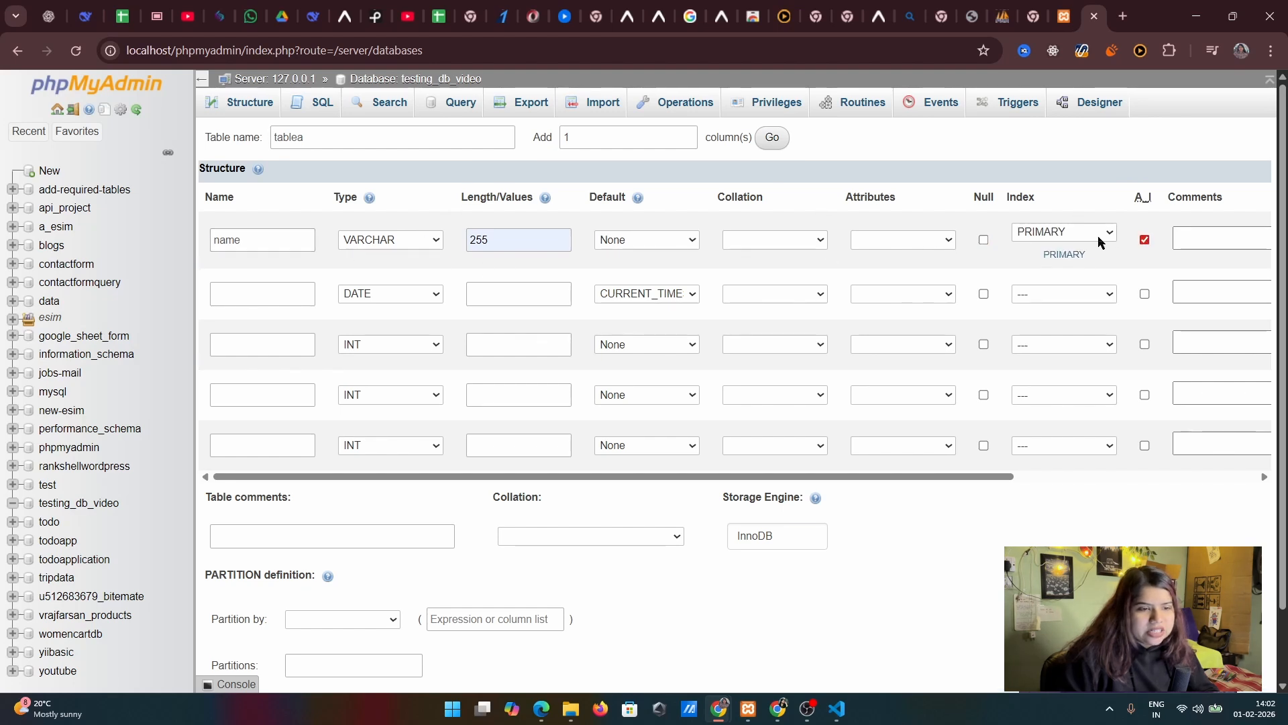
{"action": "left_click", "coordinate": [259, 243]}
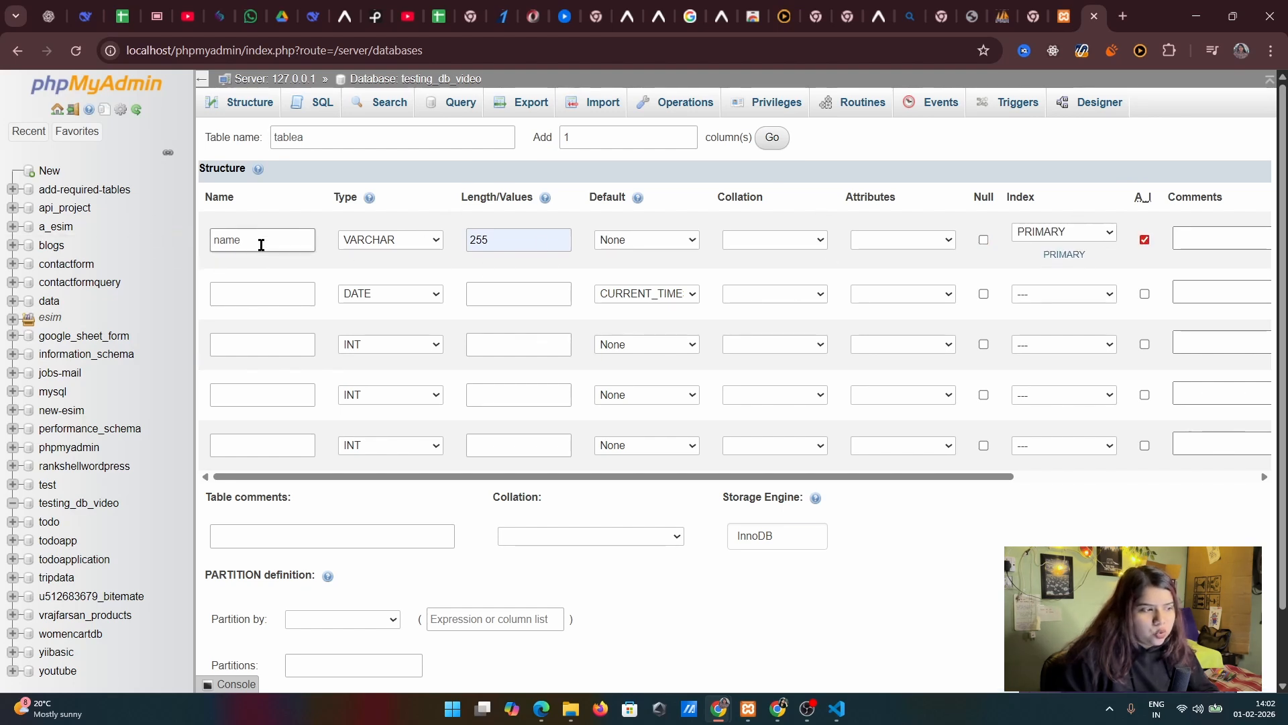
{"action": "left_click_drag", "start_coordinate": [307, 240], "coordinate": [248, 250]}
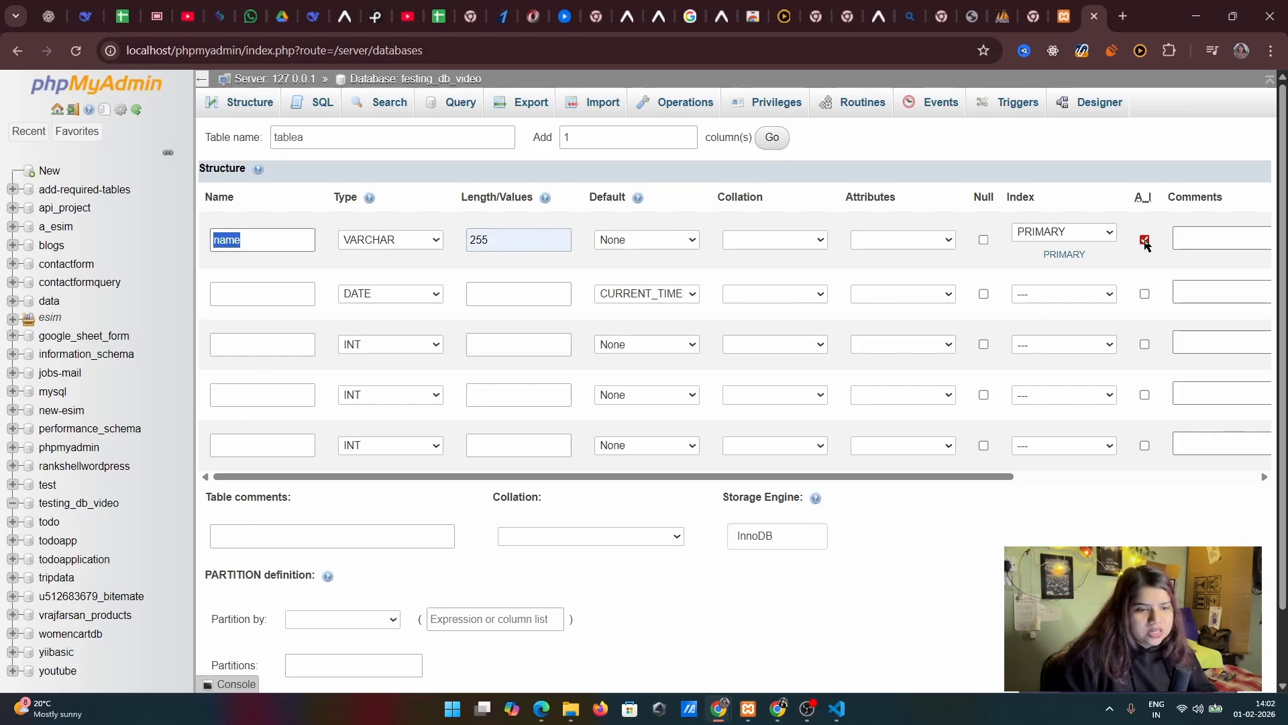
{"action": "left_click", "coordinate": [1145, 240]}
{"action": "double_click", "coordinate": [273, 240]}
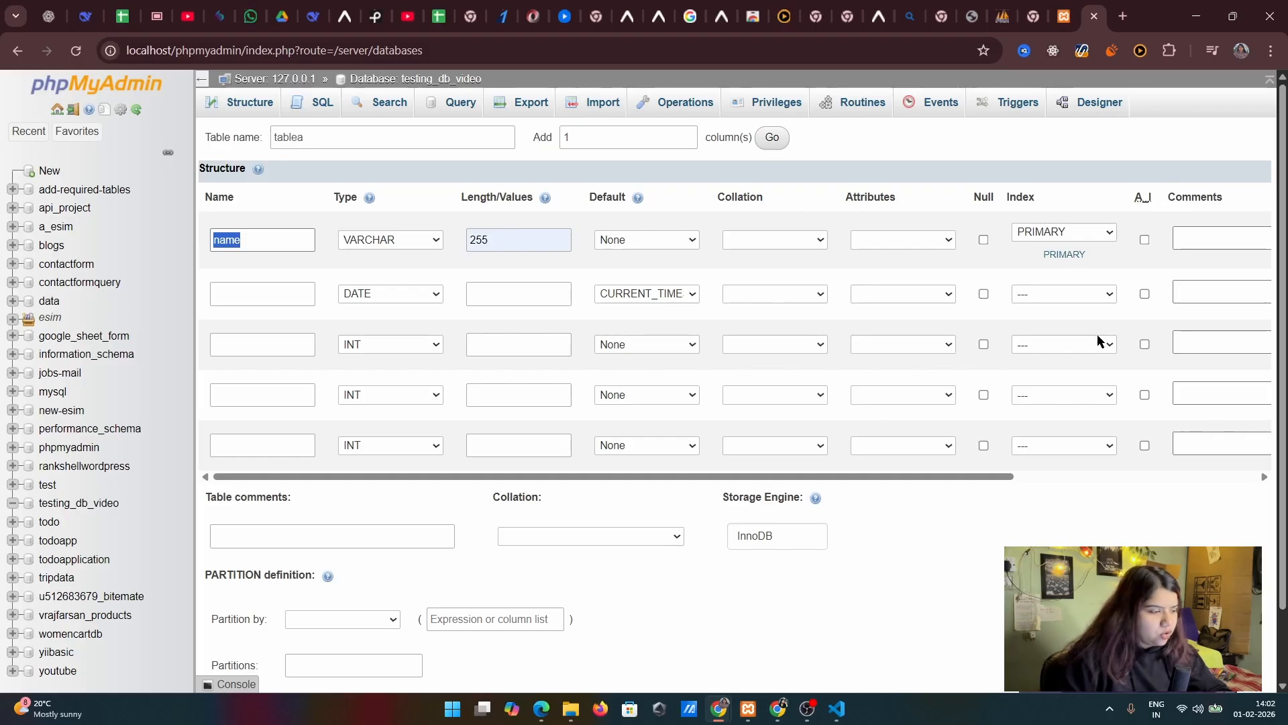
Save the structure definition to create tablea, leaving the table comments empty
{"action": "scroll", "coordinate": [1059, 368], "scroll_direction": "down", "scroll_amount": 1}
{"action": "left_click", "coordinate": [339, 454]}
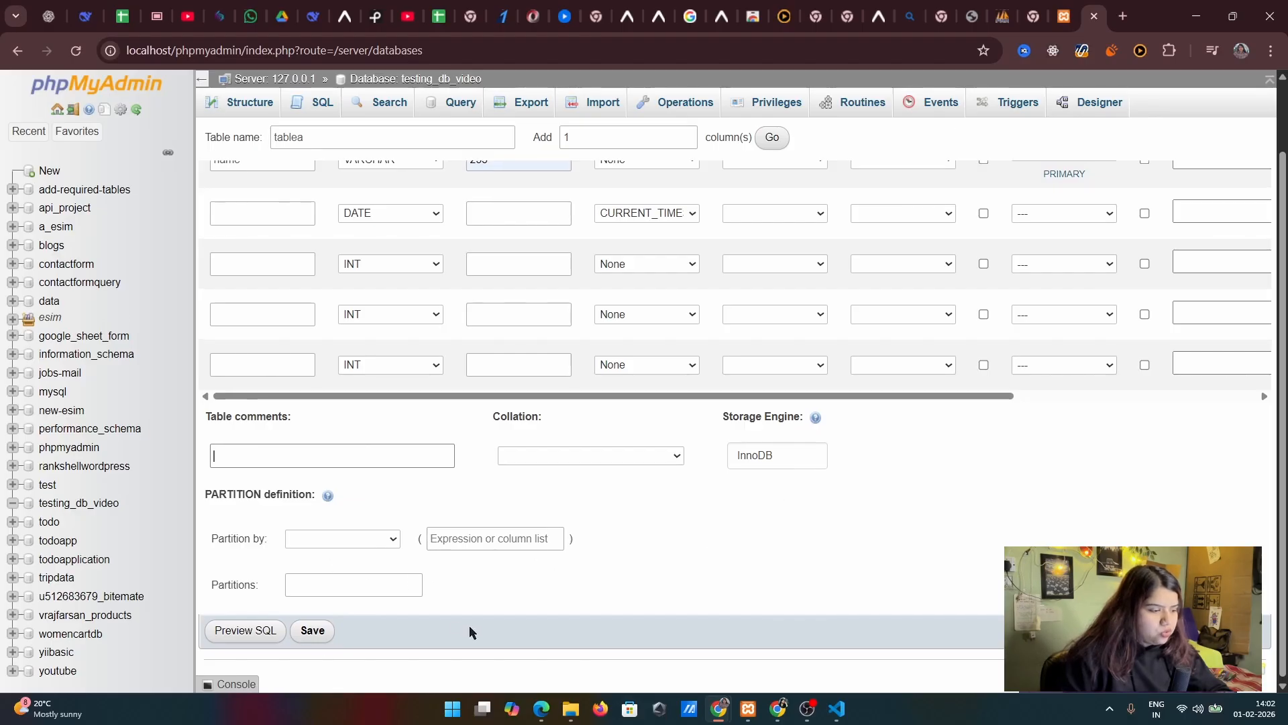
{"action": "left_click", "coordinate": [313, 631]}
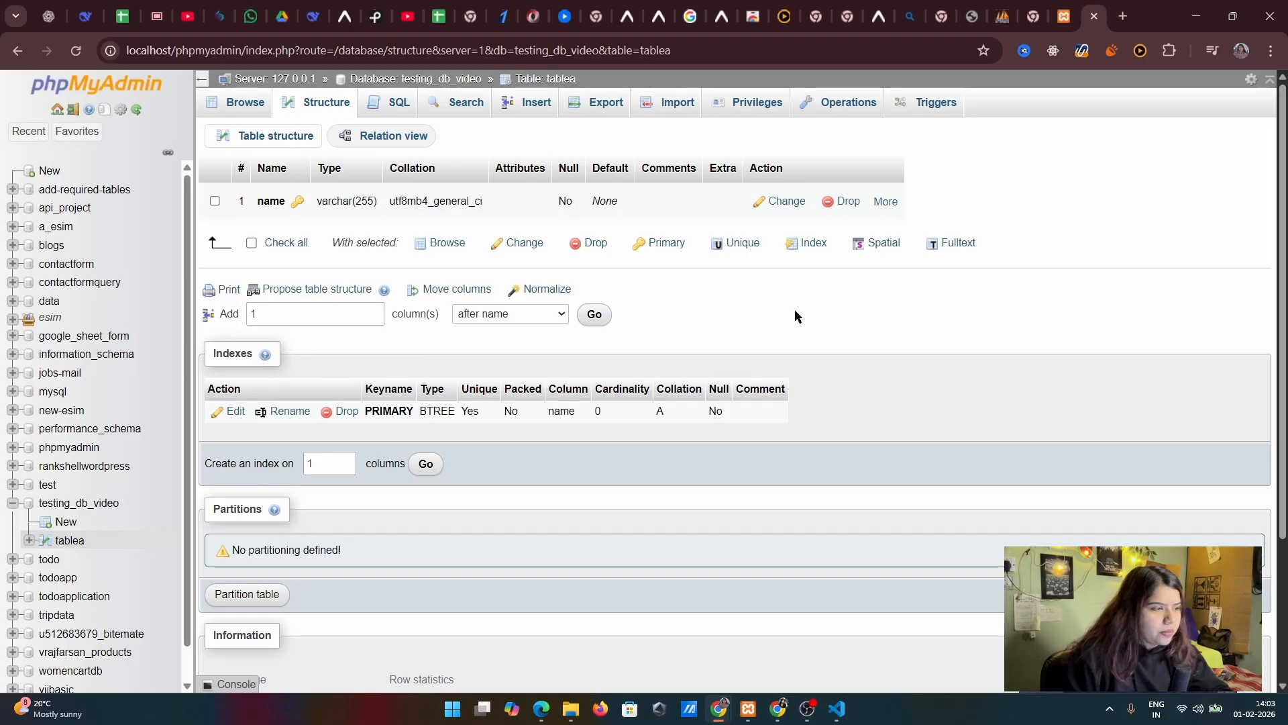
Browse the contents of tablea and the rows of leads_table in the google_sheet_form database
{"action": "left_click", "coordinate": [231, 106]}
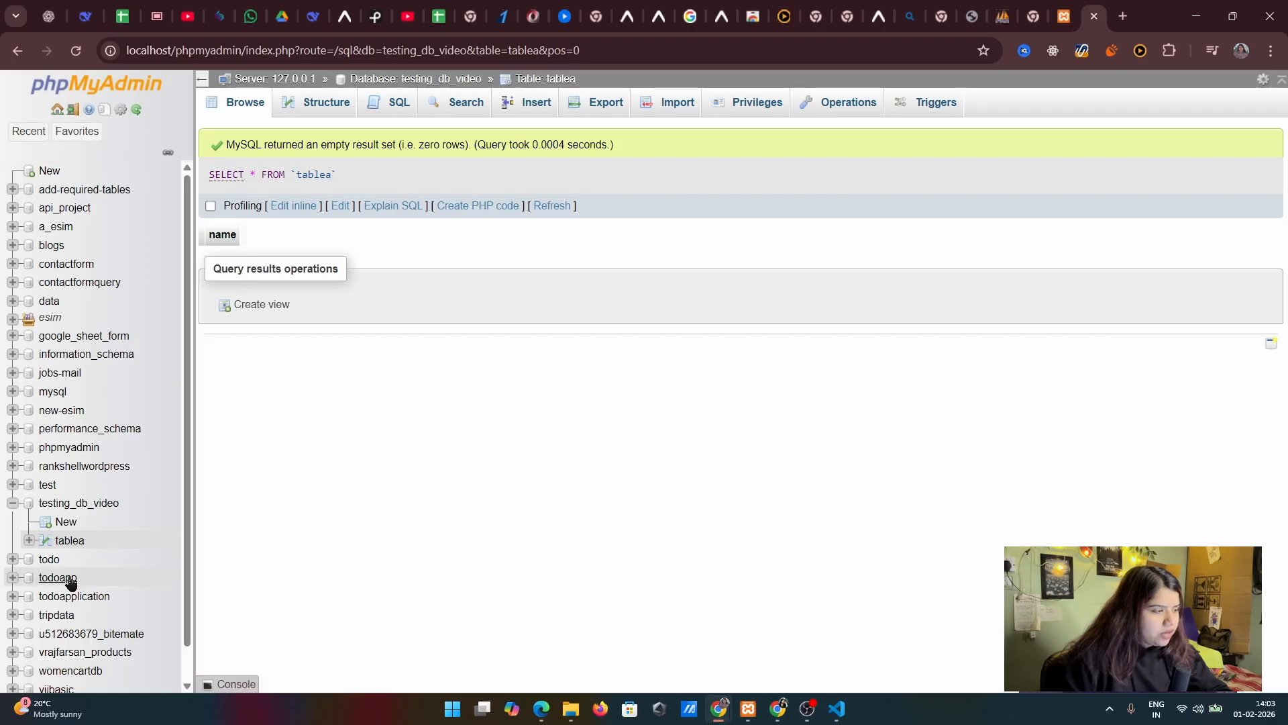
{"action": "scroll", "coordinate": [98, 522], "scroll_direction": "down", "scroll_amount": 1}
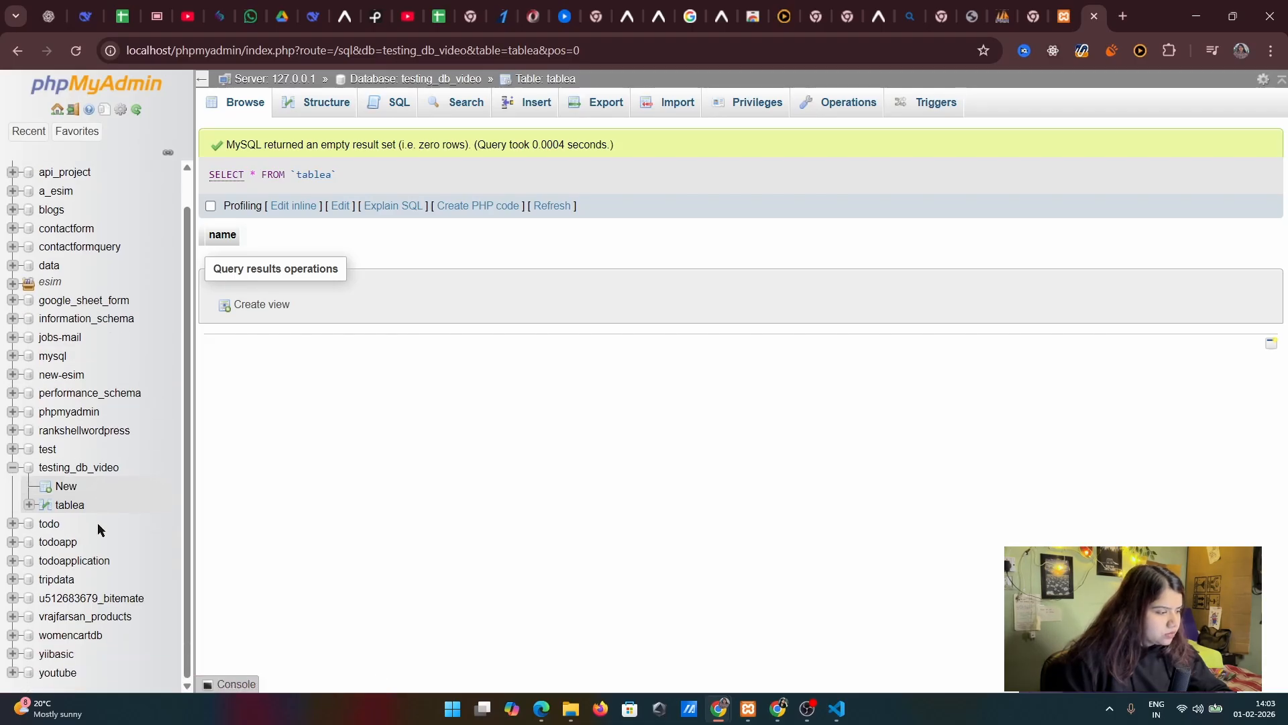
{"action": "left_click", "coordinate": [82, 300]}
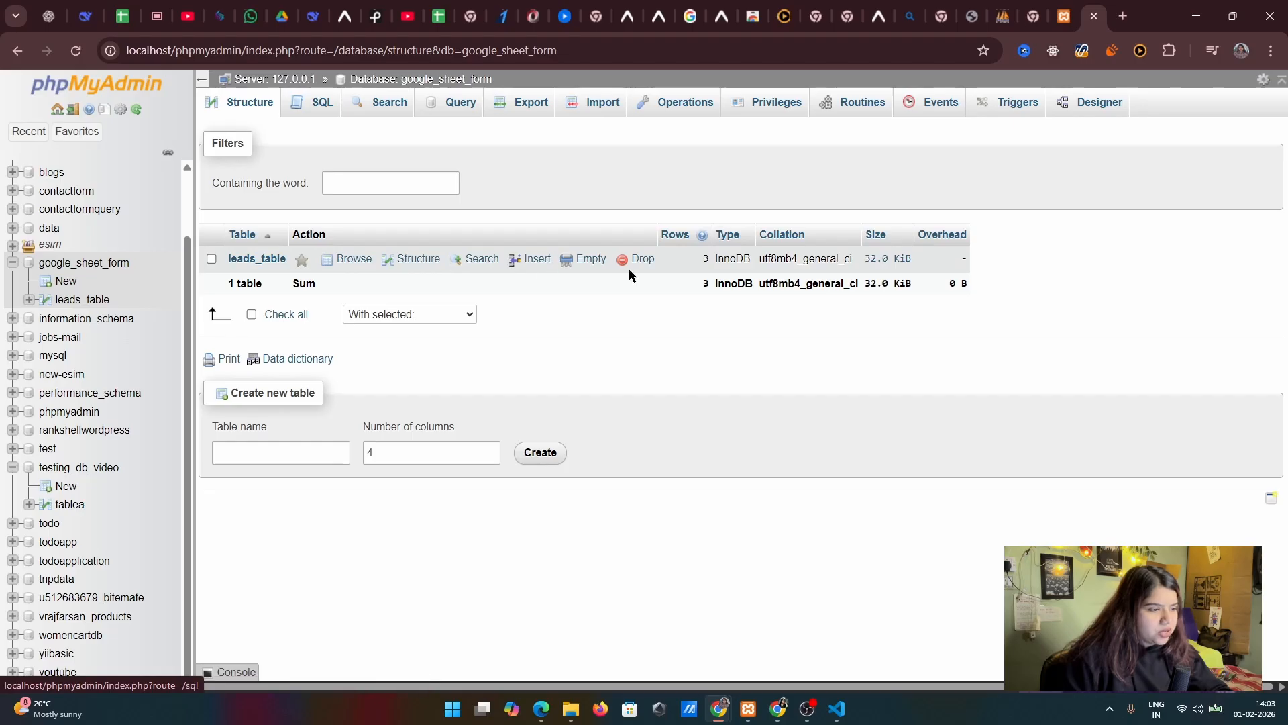
{"action": "left_click", "coordinate": [261, 260]}
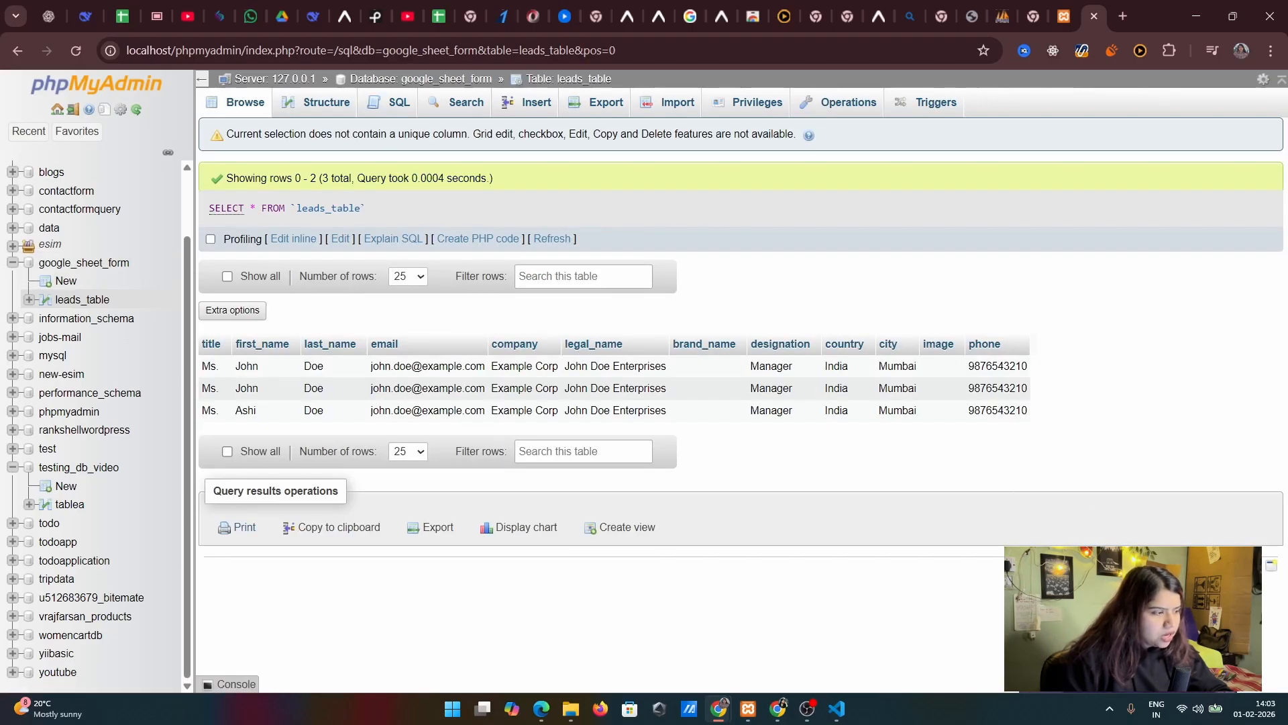
Review the SQL, search and multi-table query pages of the google_sheet_form database and return to its table list
{"action": "left_click", "coordinate": [64, 263]}
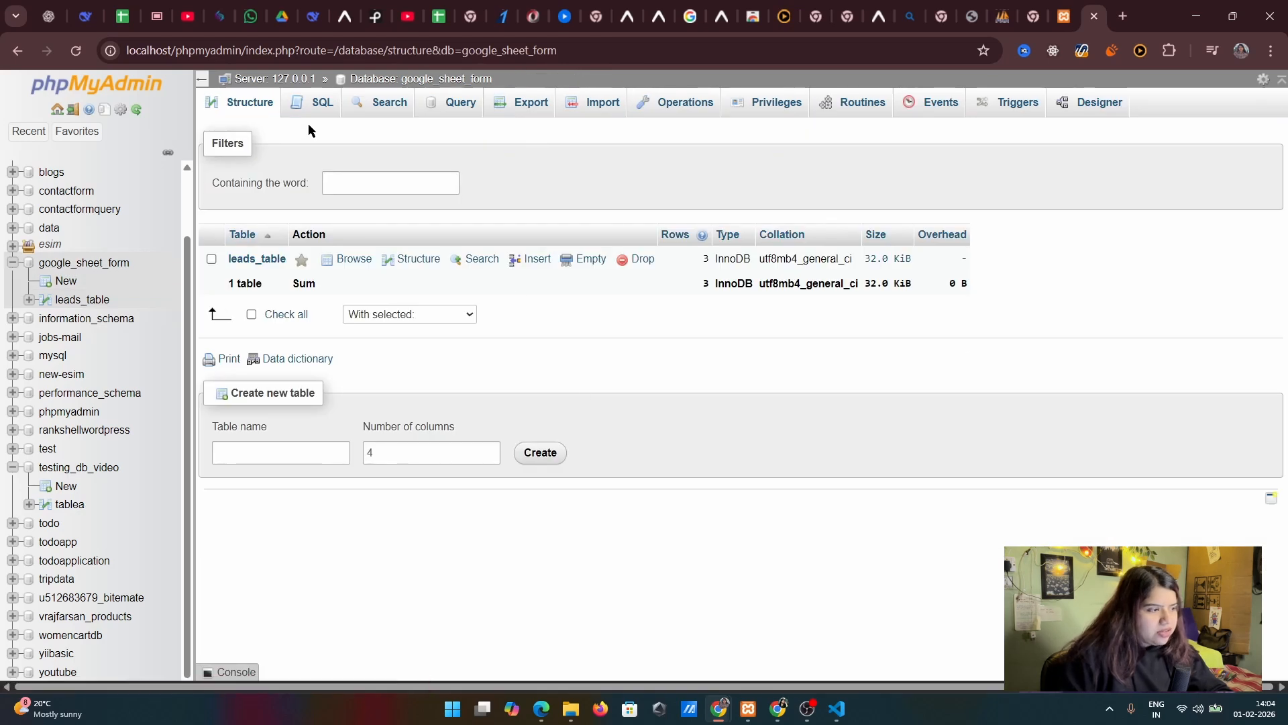
{"action": "left_click", "coordinate": [321, 107]}
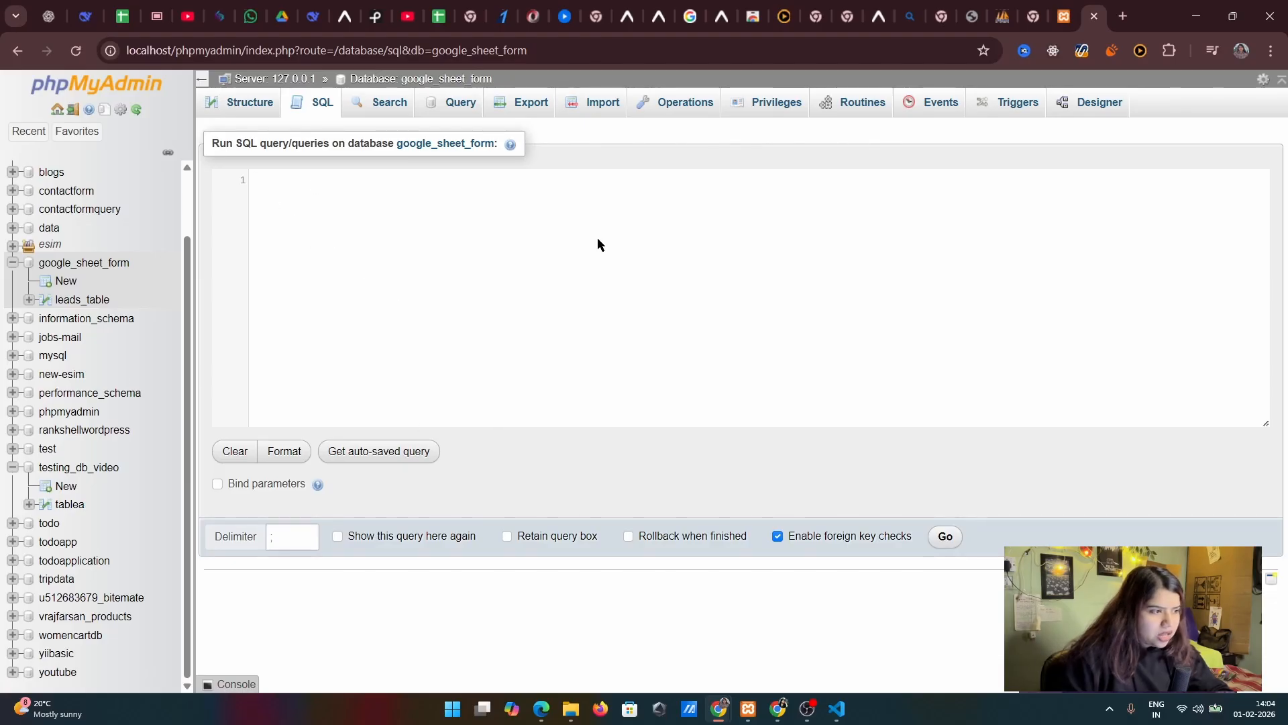
{"action": "left_click", "coordinate": [387, 102]}
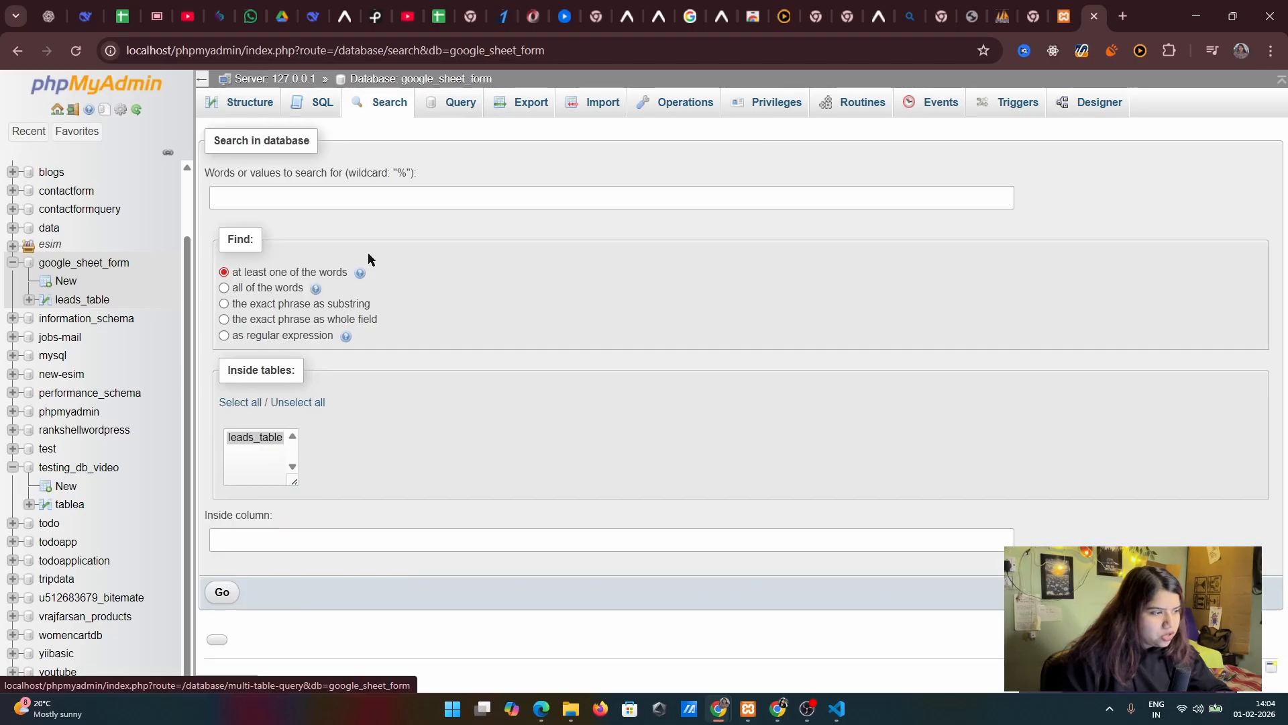
{"action": "left_click", "coordinate": [282, 197]}
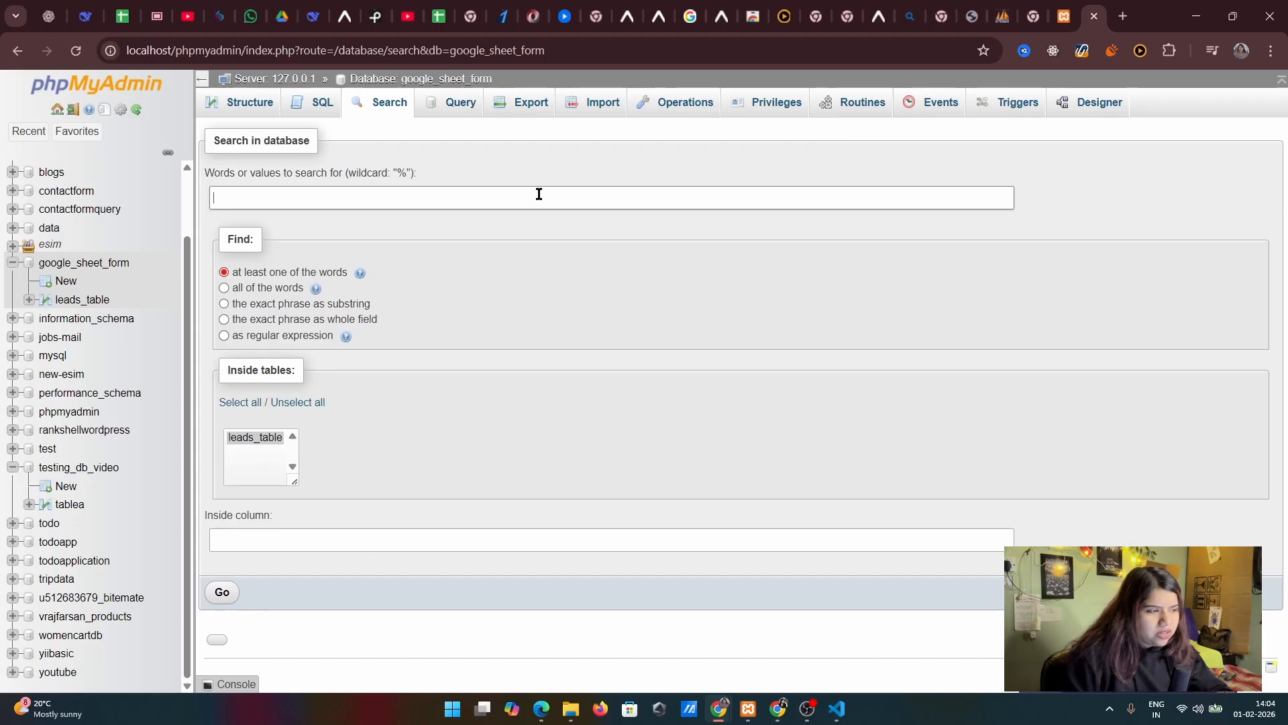
{"action": "left_click", "coordinate": [440, 110]}
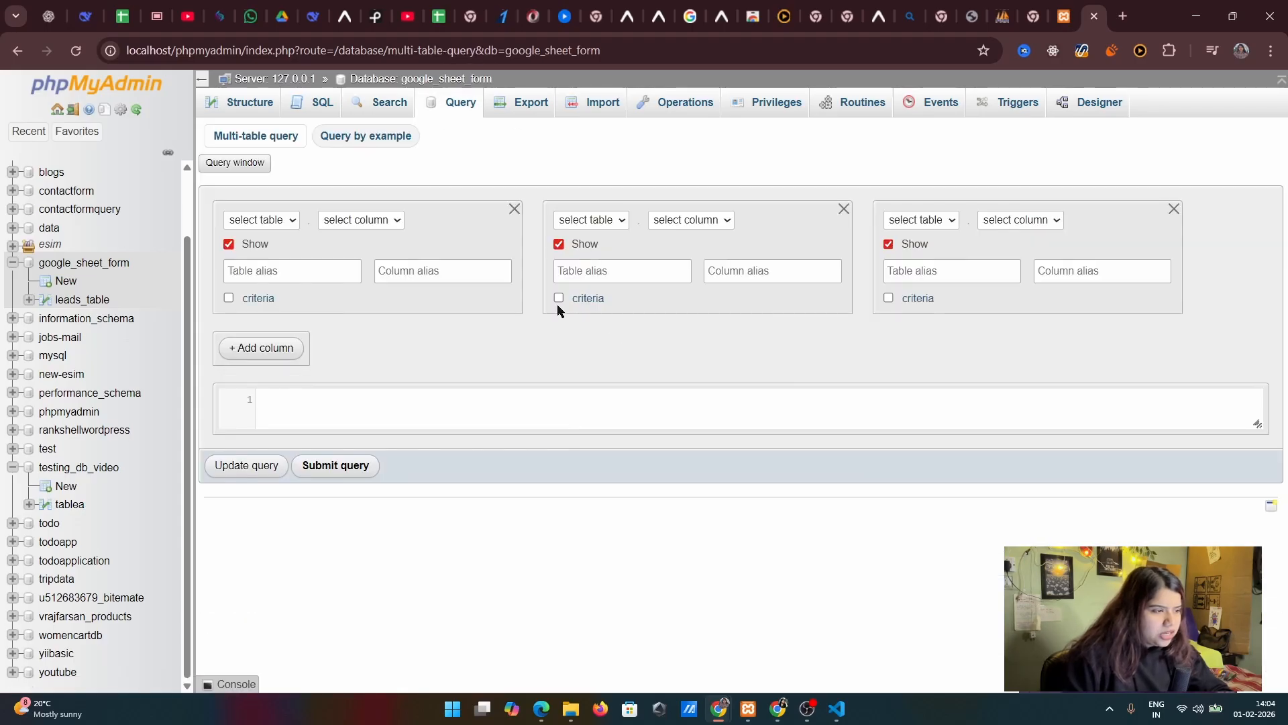
{"action": "left_click", "coordinate": [265, 105]}
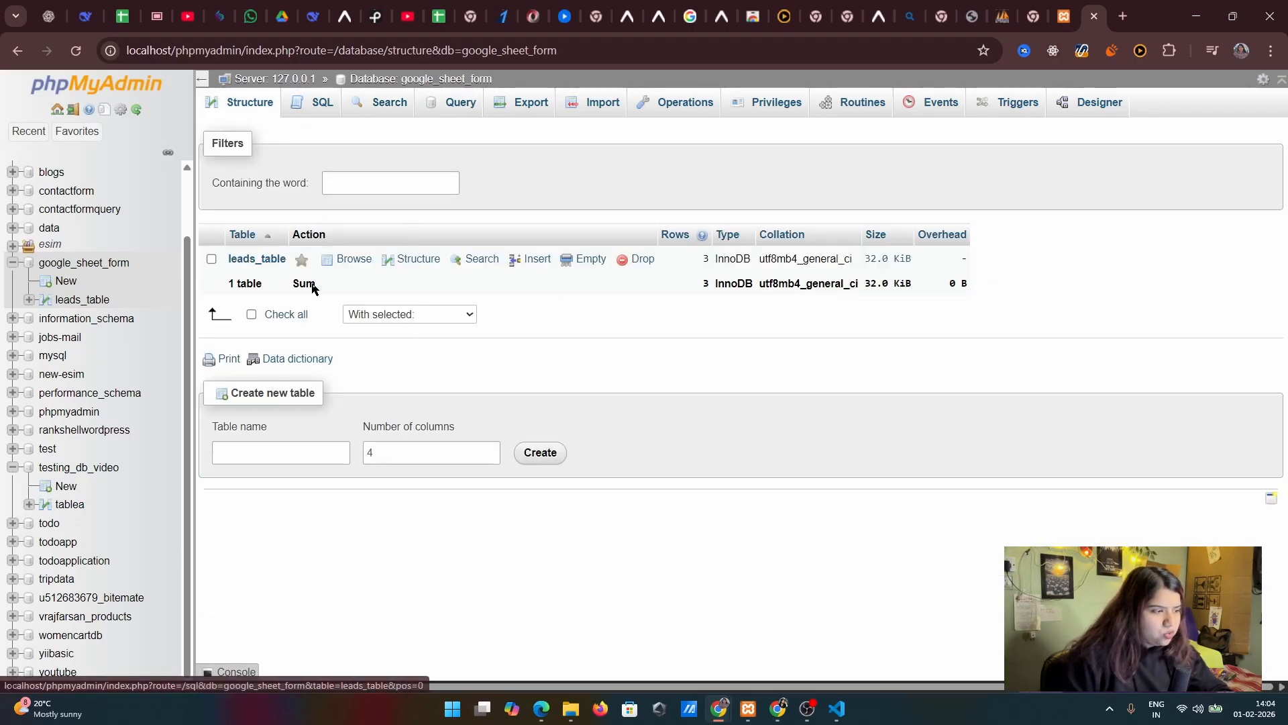
Search leads_table for rows whose first_name matches a person's first name, using the LIKE operator
{"action": "left_click", "coordinate": [255, 262]}
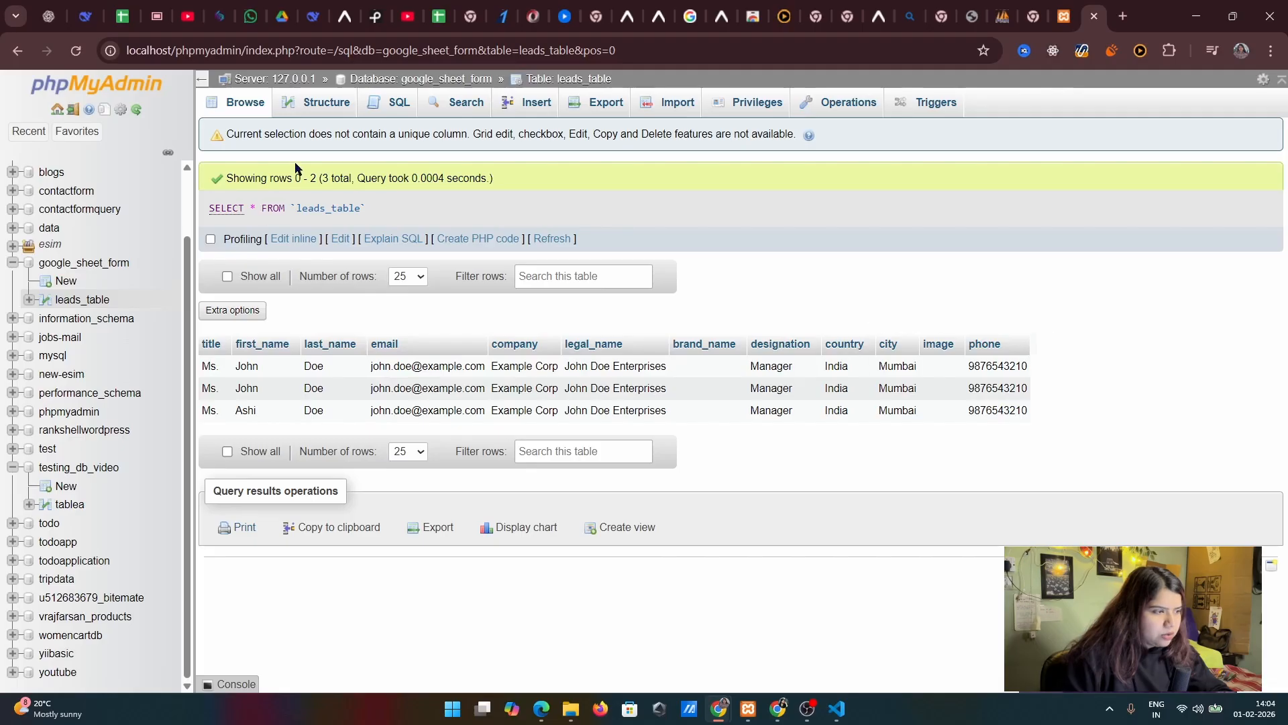
{"action": "left_click", "coordinate": [463, 102]}
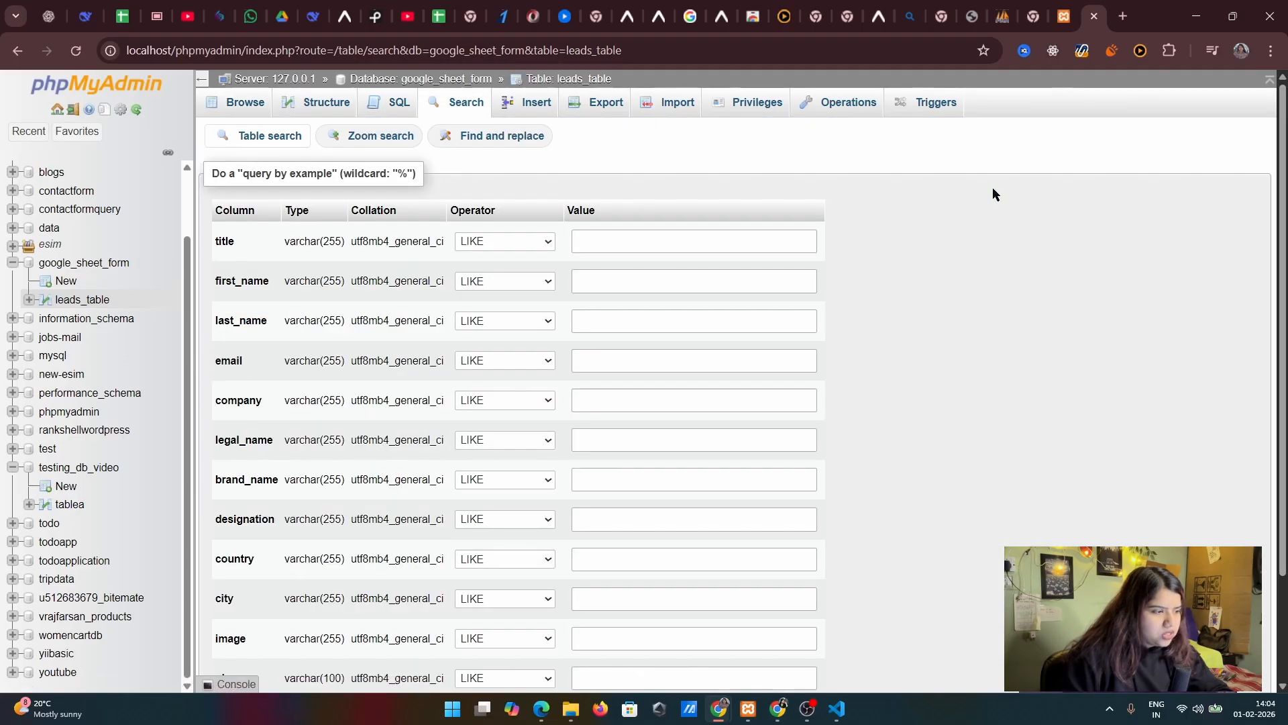
{"action": "scroll", "coordinate": [884, 421], "scroll_direction": "down", "scroll_amount": 2}
{"action": "scroll", "coordinate": [336, 456], "scroll_direction": "up", "scroll_amount": 2}
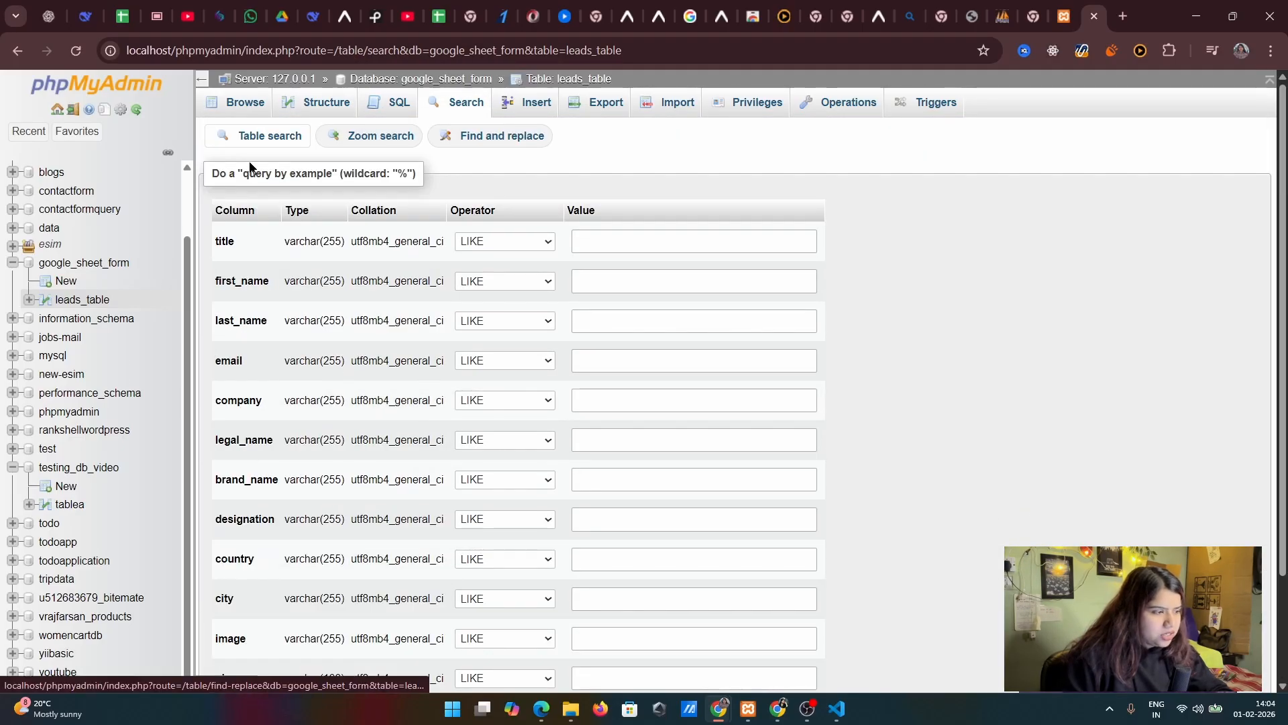
{"action": "left_click", "coordinate": [643, 281]}
{"action": "type", "text": "A"}
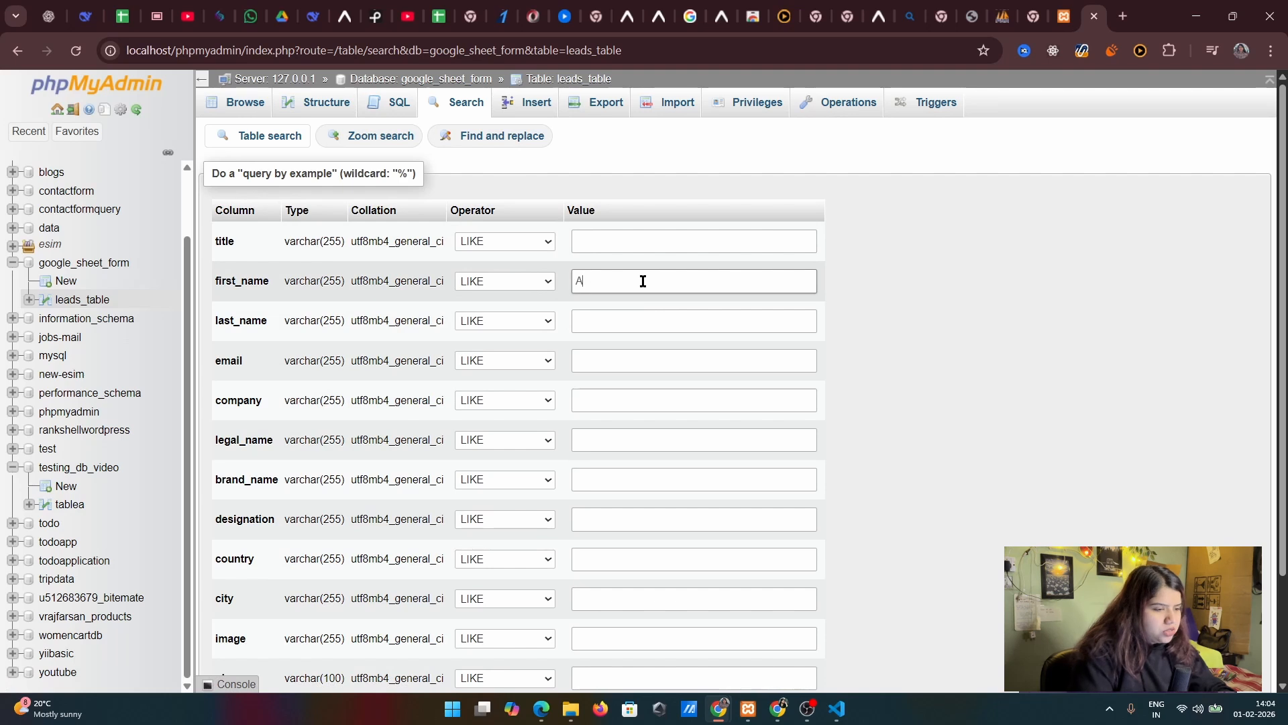
{"action": "type", "text": "shi"}
{"action": "scroll", "coordinate": [1174, 486], "scroll_direction": "down", "scroll_amount": 2}
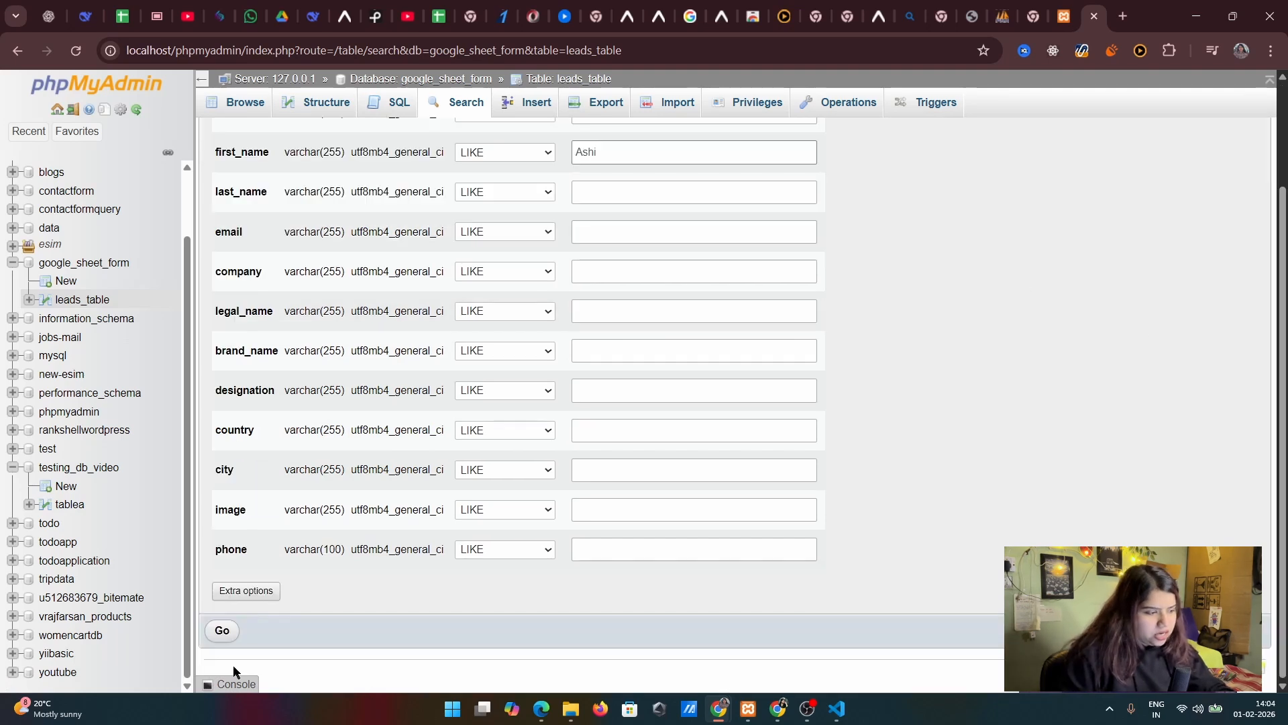
{"action": "left_click", "coordinate": [225, 633]}
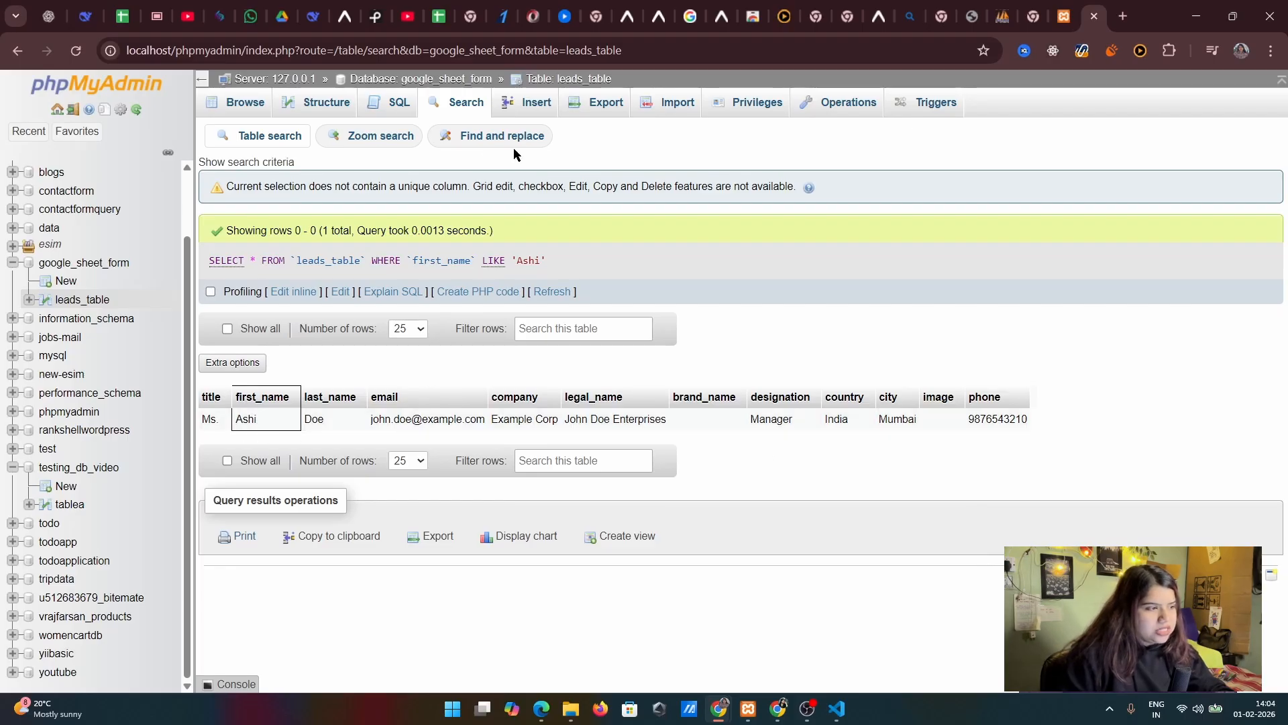
Examine the column structure and index settings of leads_table, and revisit its search form and stored rows
{"action": "left_click", "coordinate": [305, 108]}
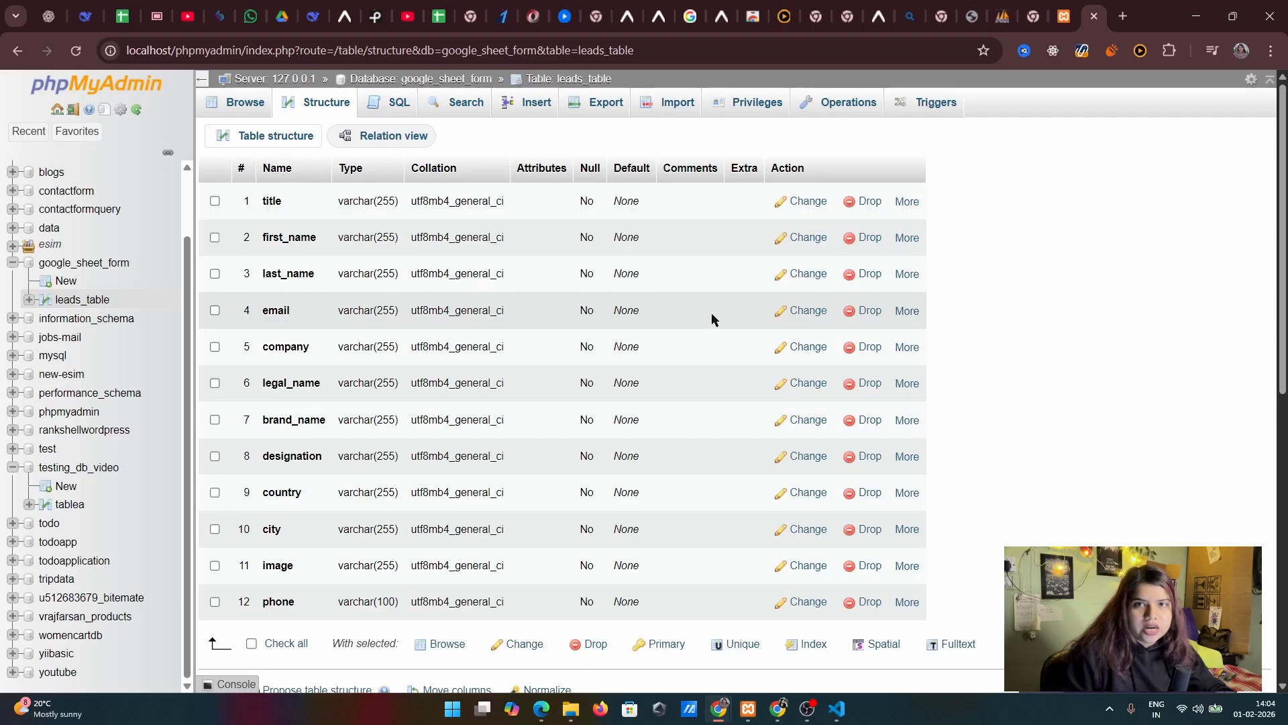
{"action": "scroll", "coordinate": [470, 370], "scroll_direction": "down", "scroll_amount": 8}
{"action": "scroll", "coordinate": [563, 411], "scroll_direction": "up", "scroll_amount": 3}
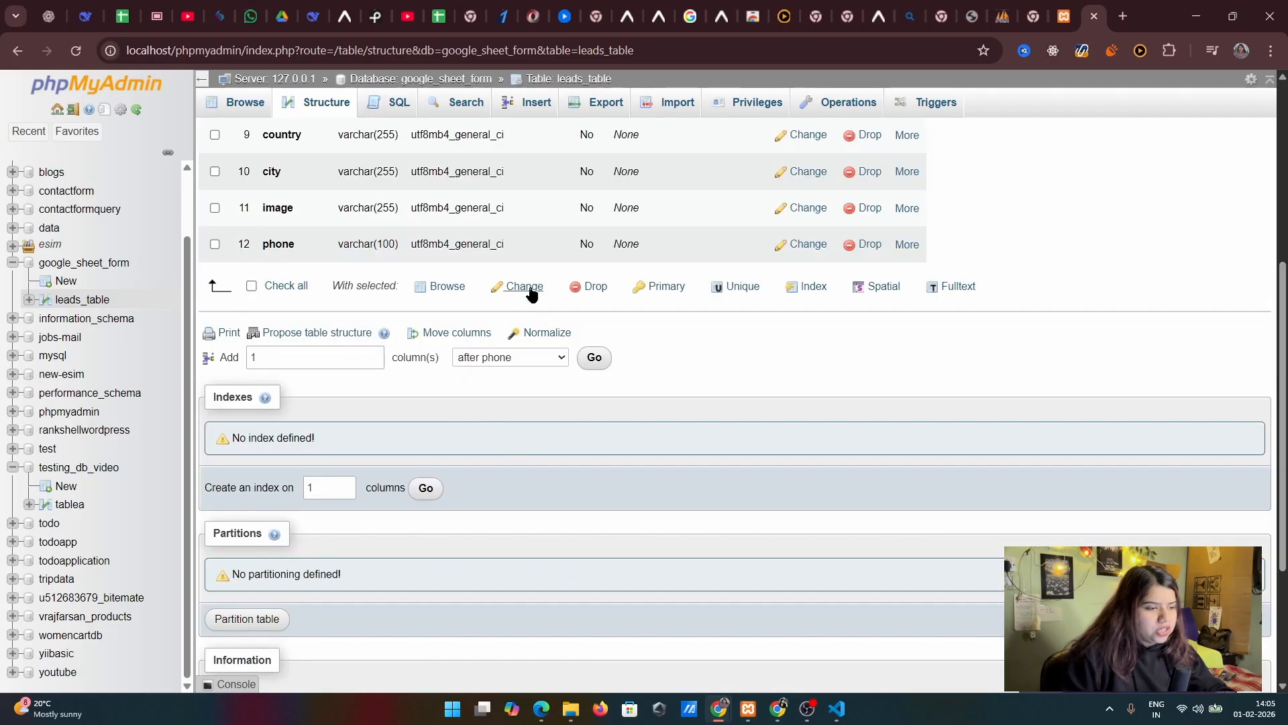
{"action": "scroll", "coordinate": [530, 294], "scroll_direction": "up", "scroll_amount": 5}
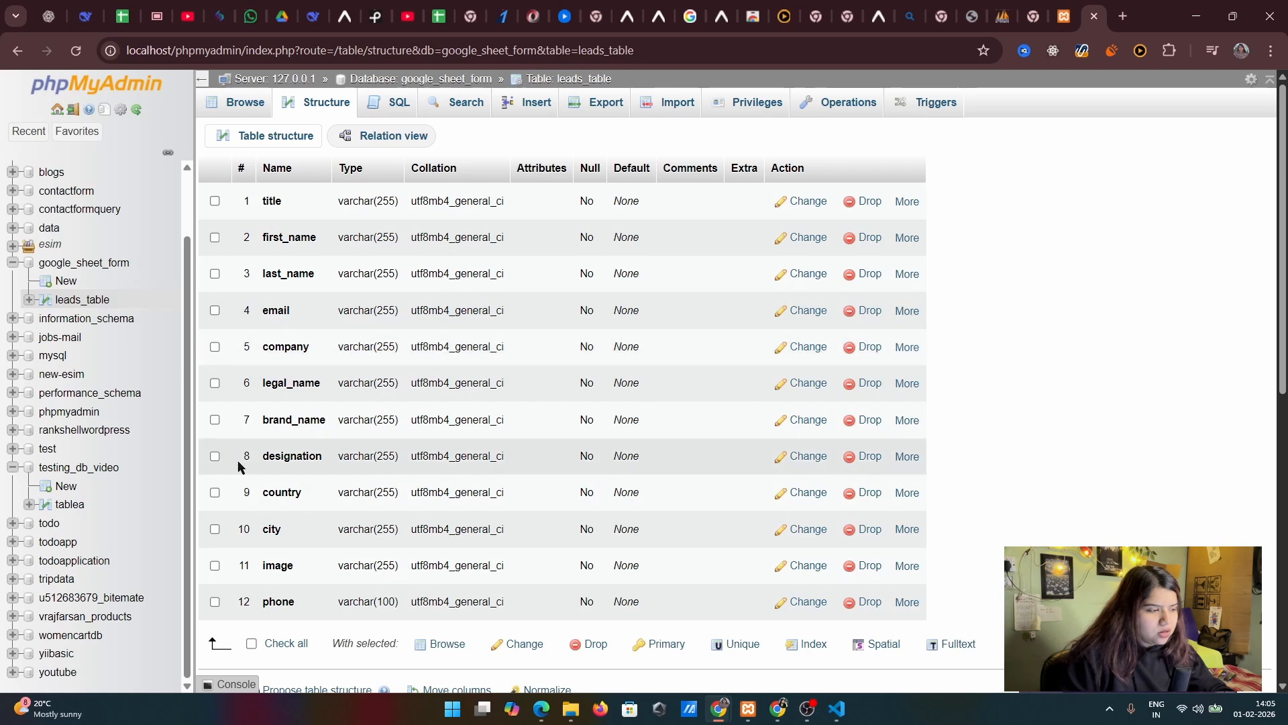
{"action": "scroll", "coordinate": [581, 432], "scroll_direction": "down", "scroll_amount": 5}
{"action": "scroll", "coordinate": [843, 414], "scroll_direction": "up", "scroll_amount": 5}
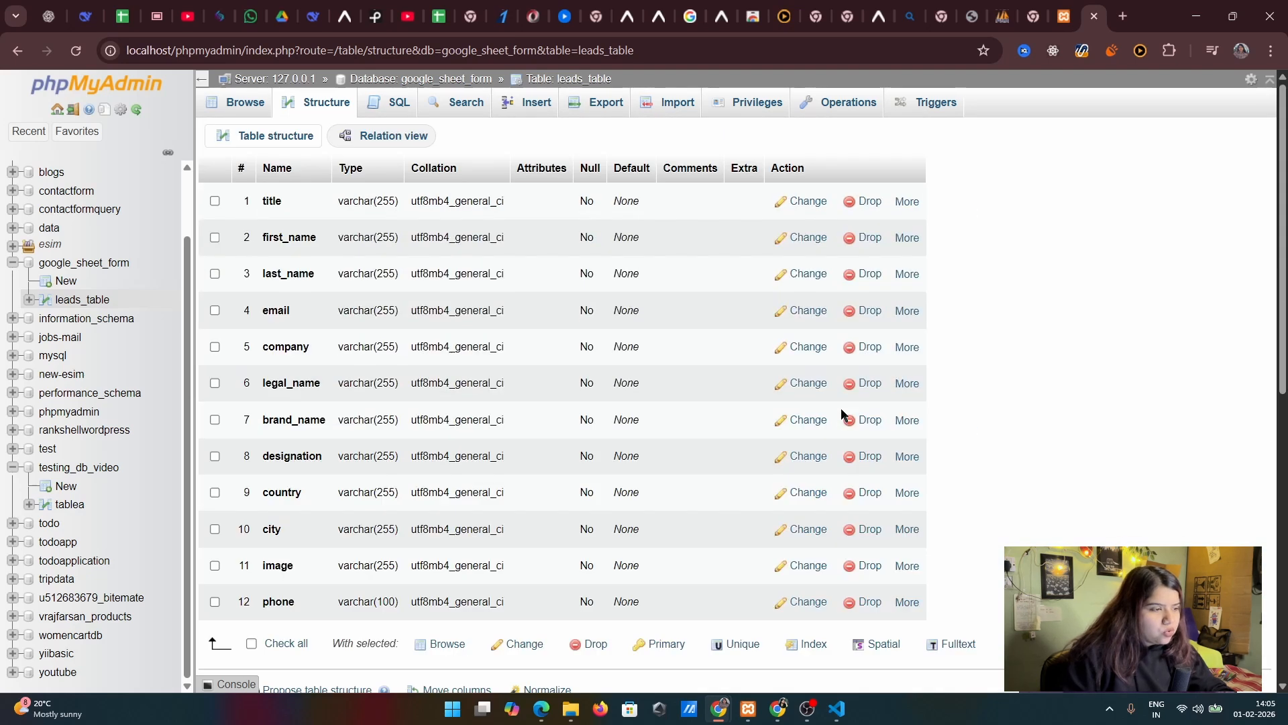
{"action": "left_click", "coordinate": [456, 106]}
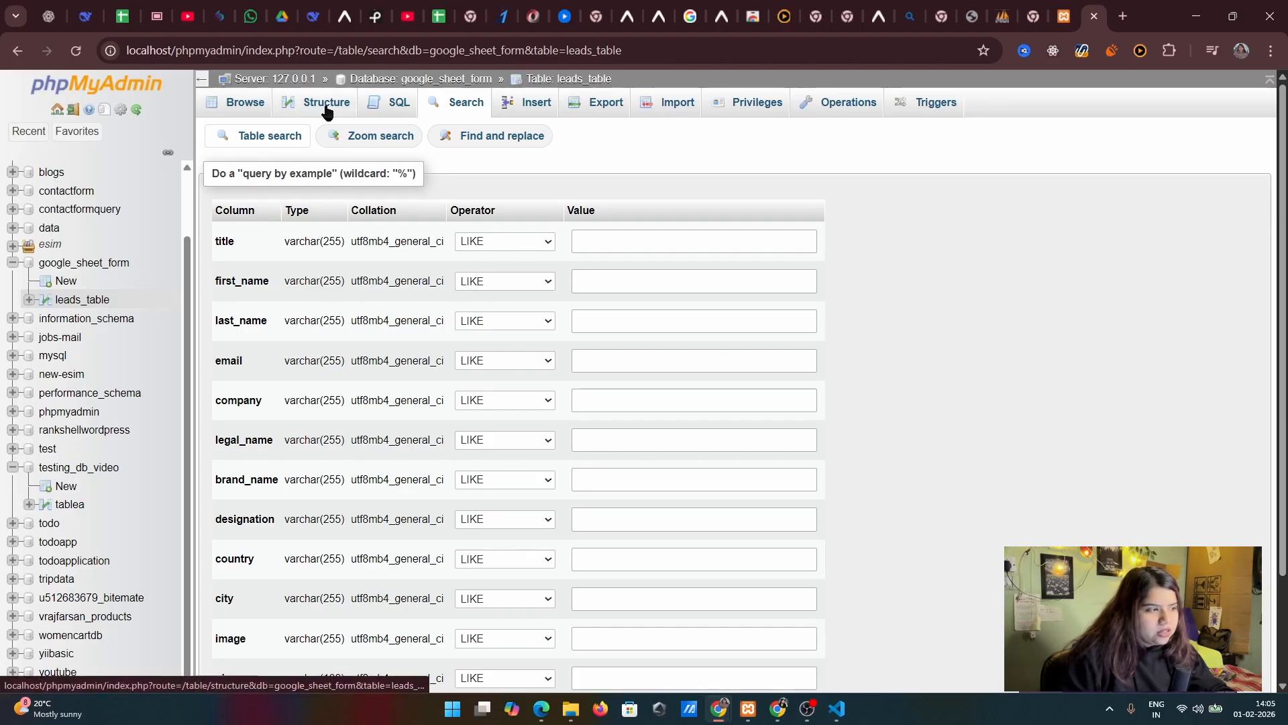
{"action": "left_click", "coordinate": [265, 104]}
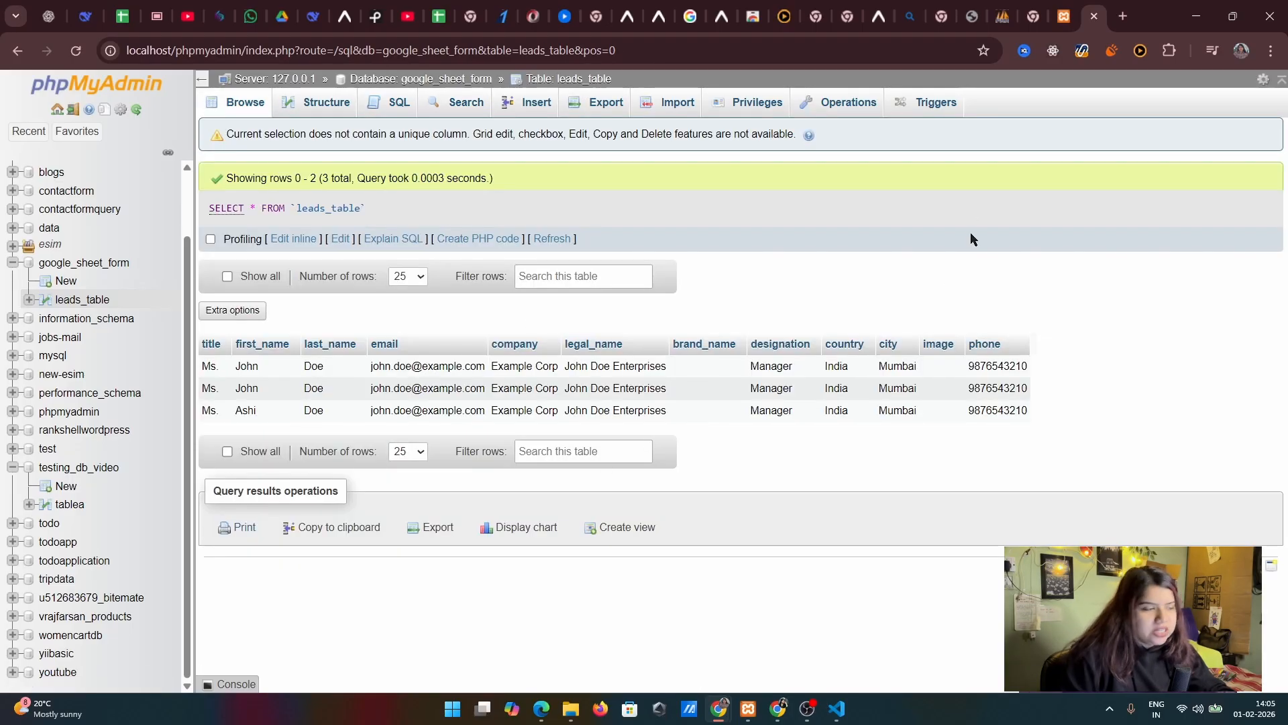
Try to add one column after the city column in the structure of leads_table
{"action": "left_click", "coordinate": [318, 106]}
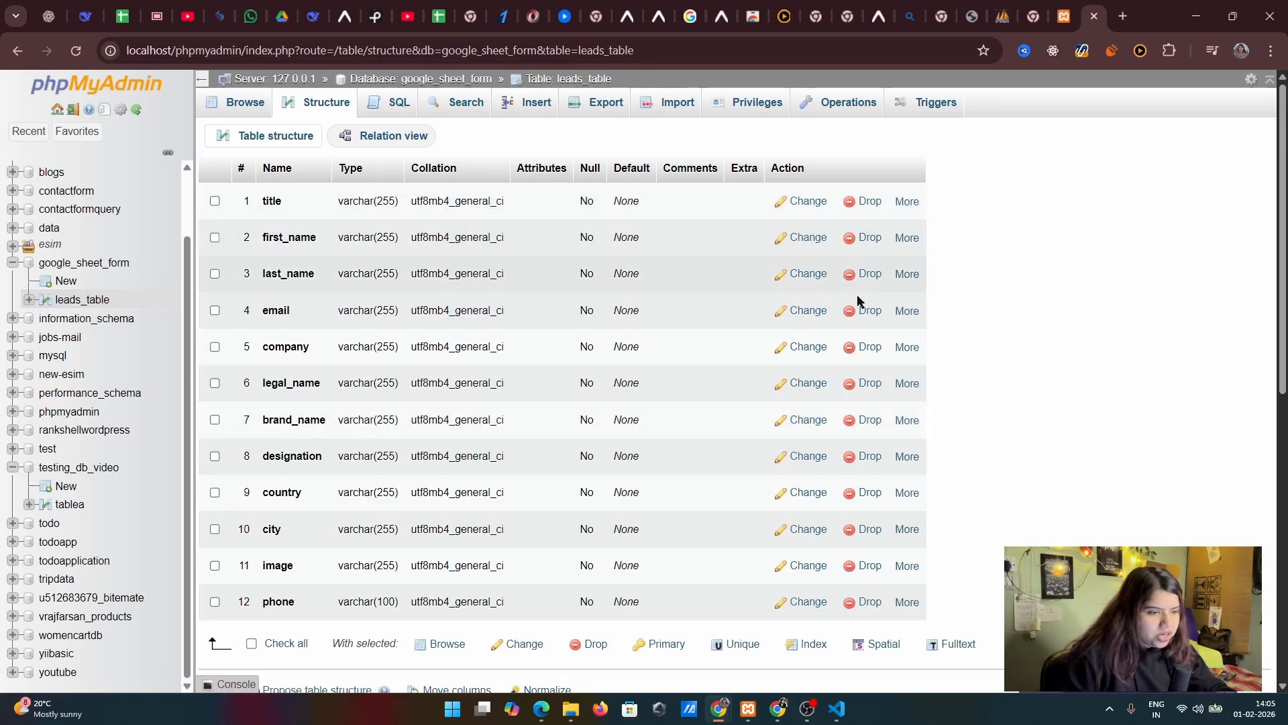
{"action": "scroll", "coordinate": [745, 550], "scroll_direction": "down", "scroll_amount": 3}
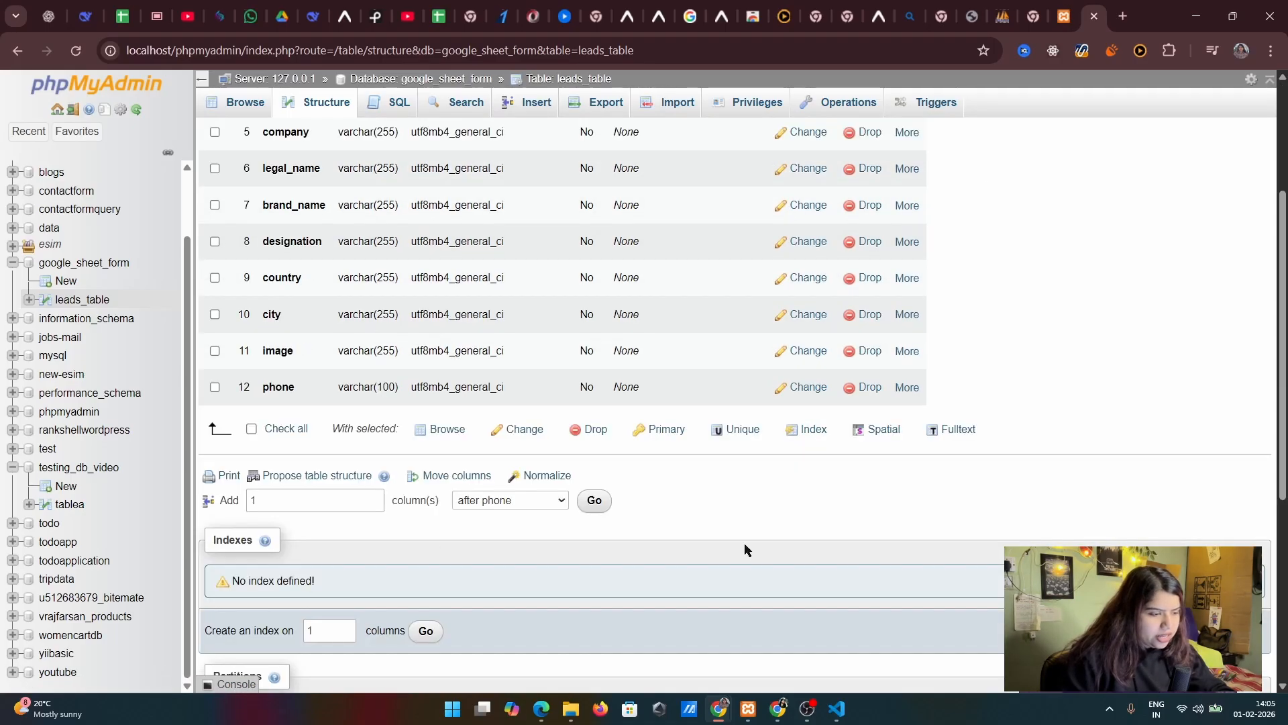
{"action": "left_click", "coordinate": [288, 509]}
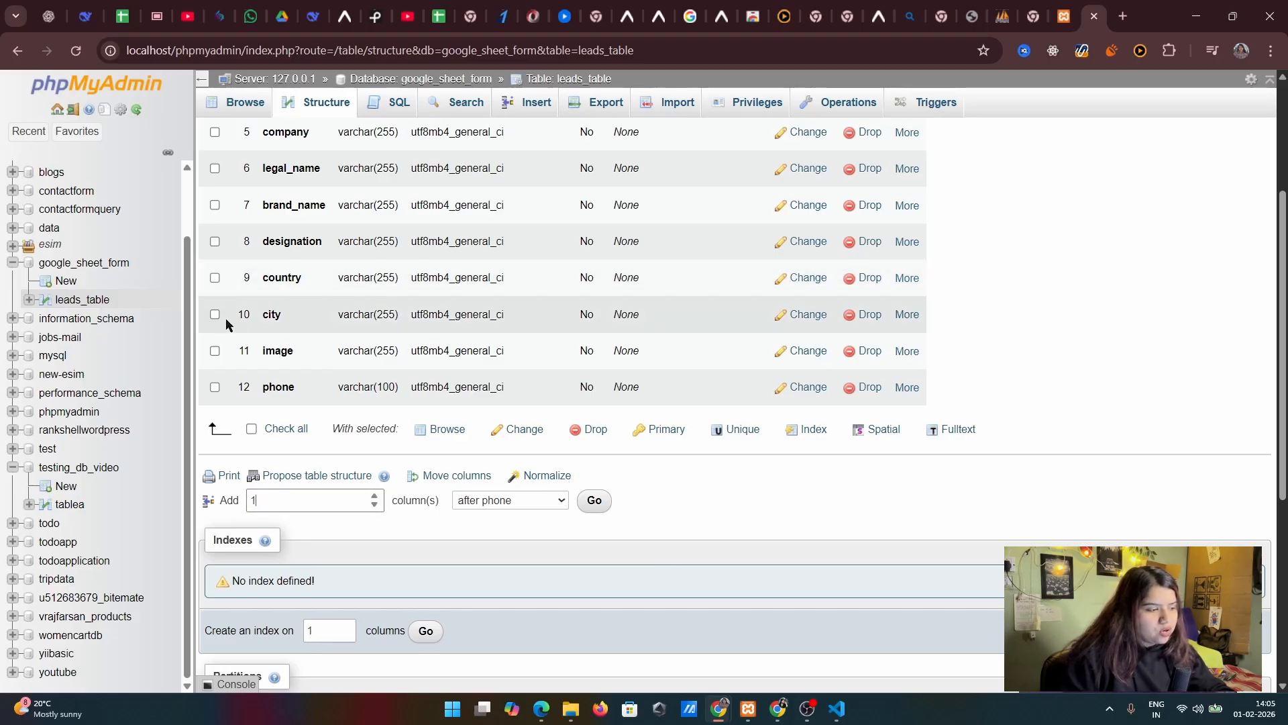
{"action": "left_click", "coordinate": [510, 500]}
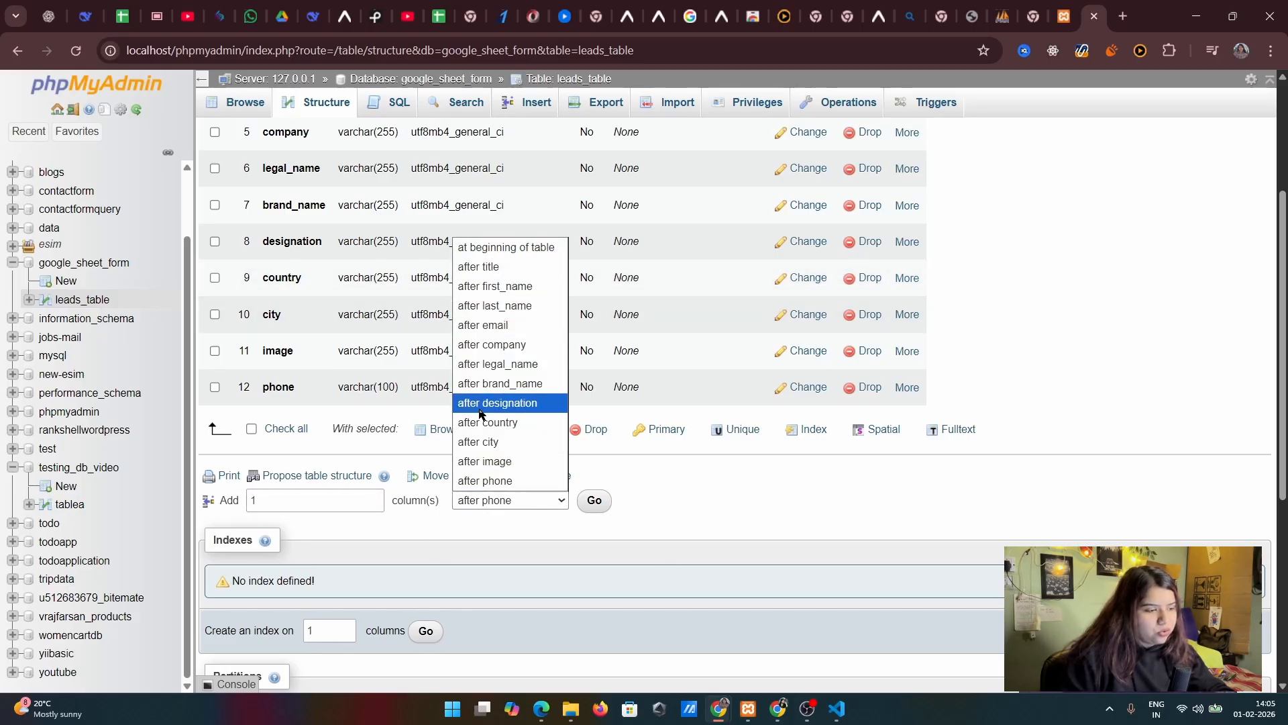
{"action": "left_click", "coordinate": [480, 438]}
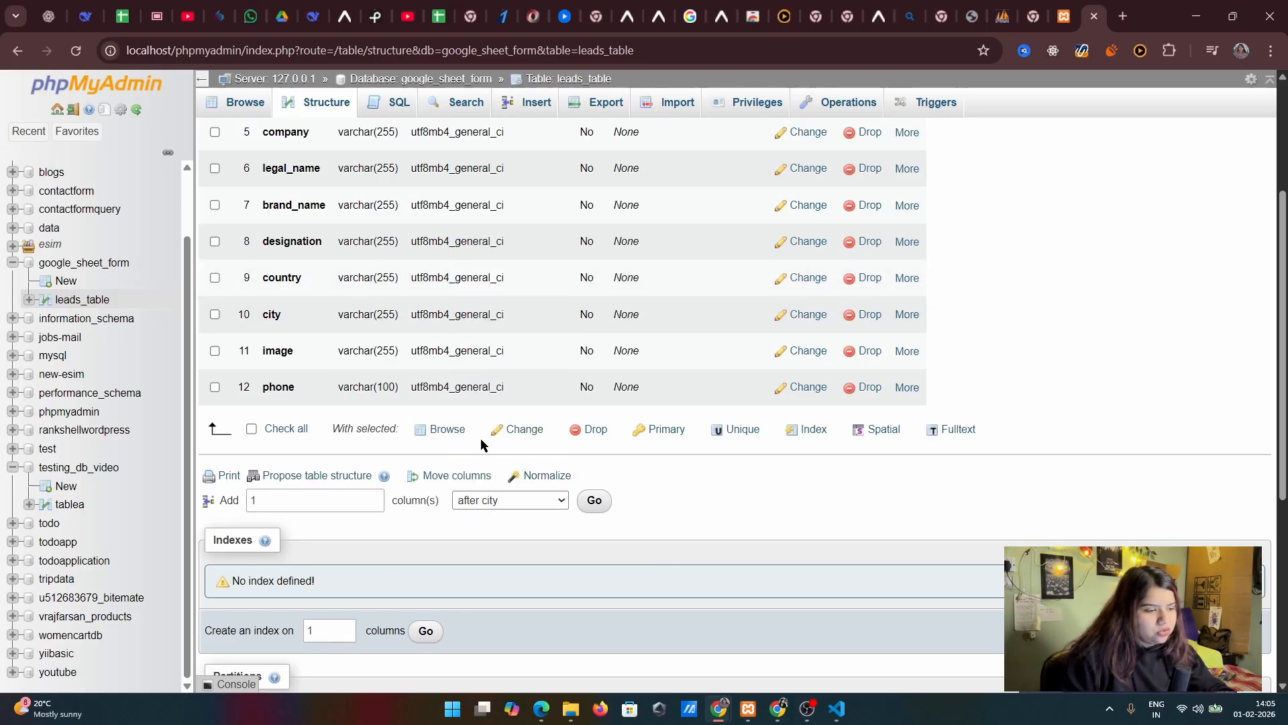
{"action": "left_click", "coordinate": [594, 503]}
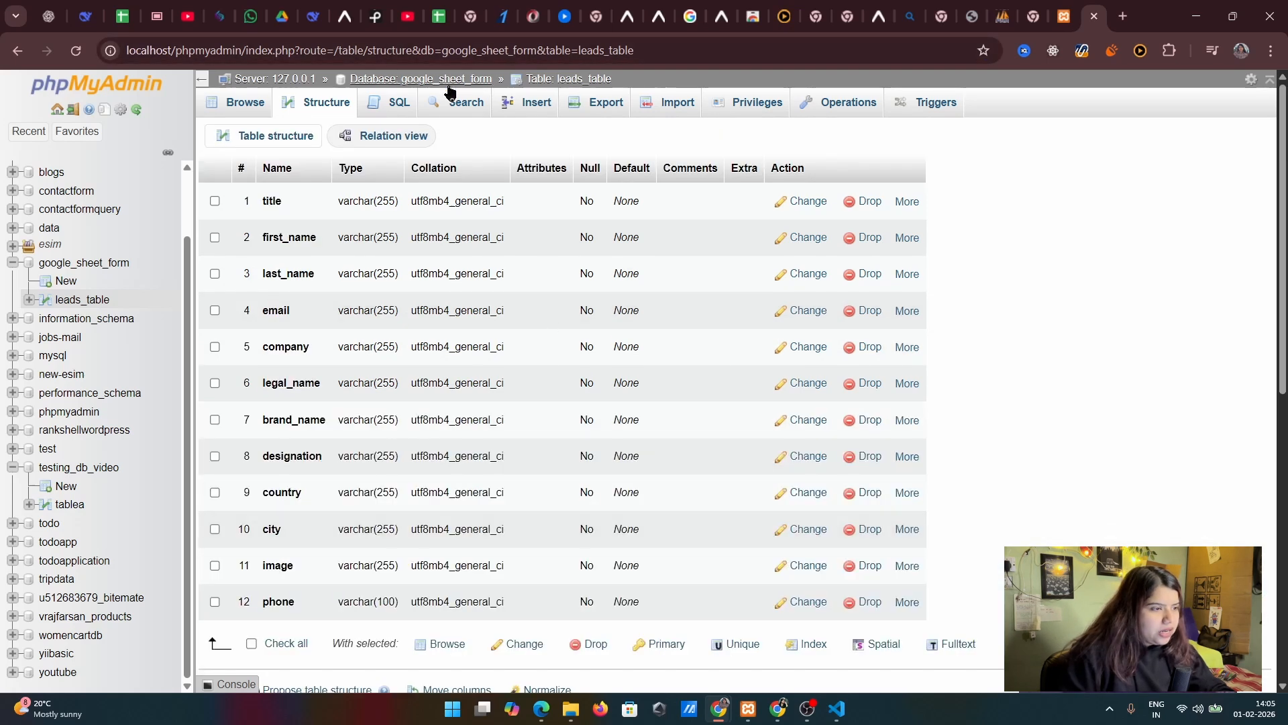
Examine the row insertion form of leads_table, including its value fields, insert mode options and follow-up action choices
{"action": "left_click", "coordinate": [509, 103]}
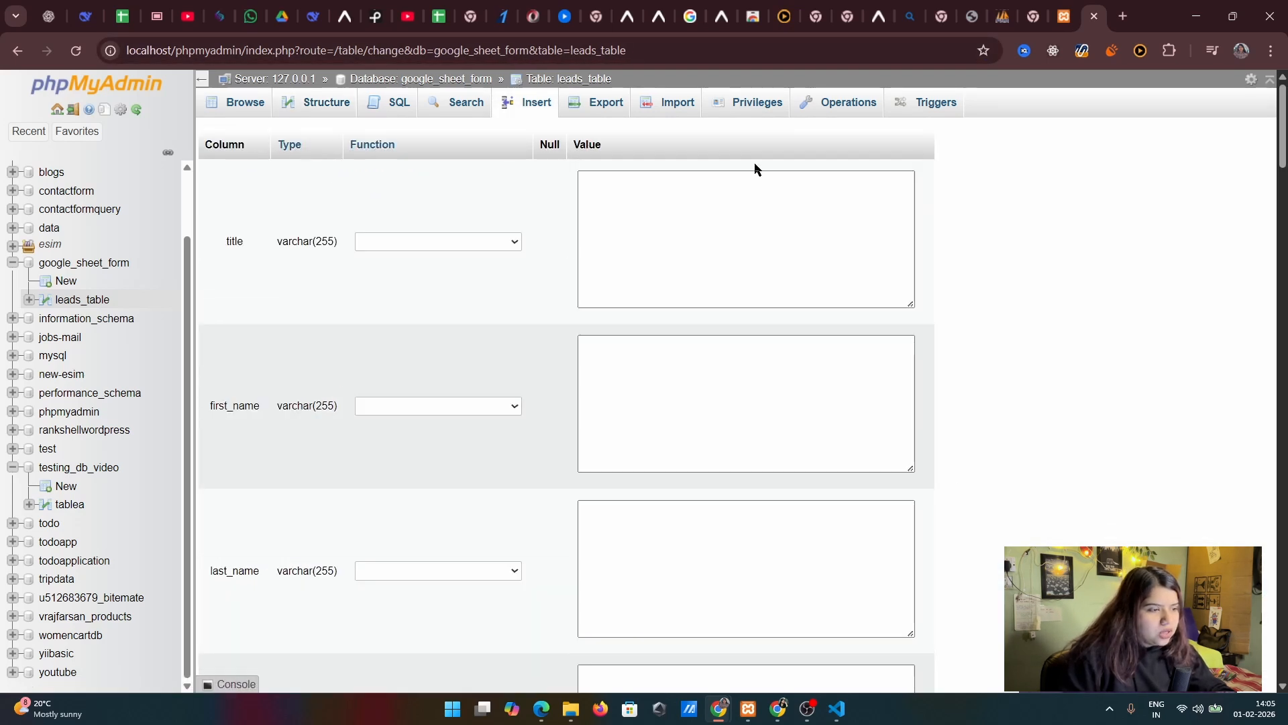
{"action": "scroll", "coordinate": [598, 274], "scroll_direction": "down", "scroll_amount": 20}
{"action": "scroll", "coordinate": [643, 501], "scroll_direction": "down", "scroll_amount": 10}
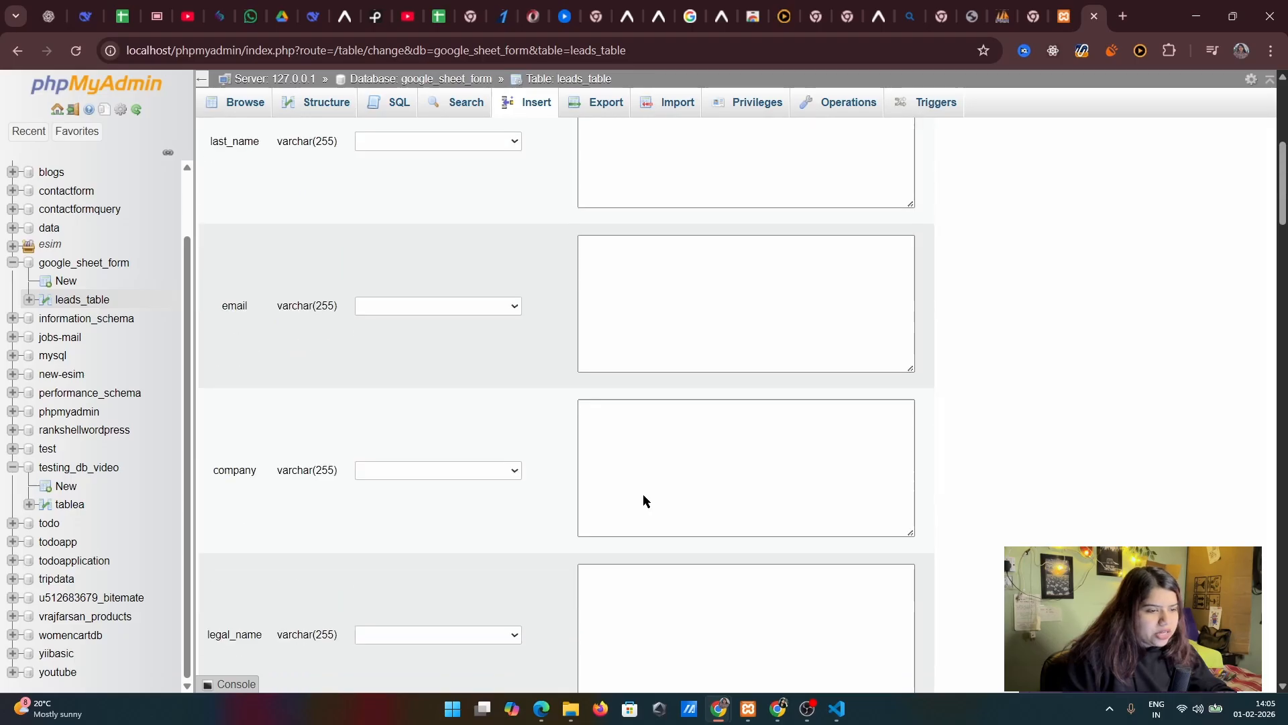
{"action": "scroll", "coordinate": [664, 546], "scroll_direction": "up", "scroll_amount": 10}
{"action": "scroll", "coordinate": [544, 196], "scroll_direction": "down", "scroll_amount": 10}
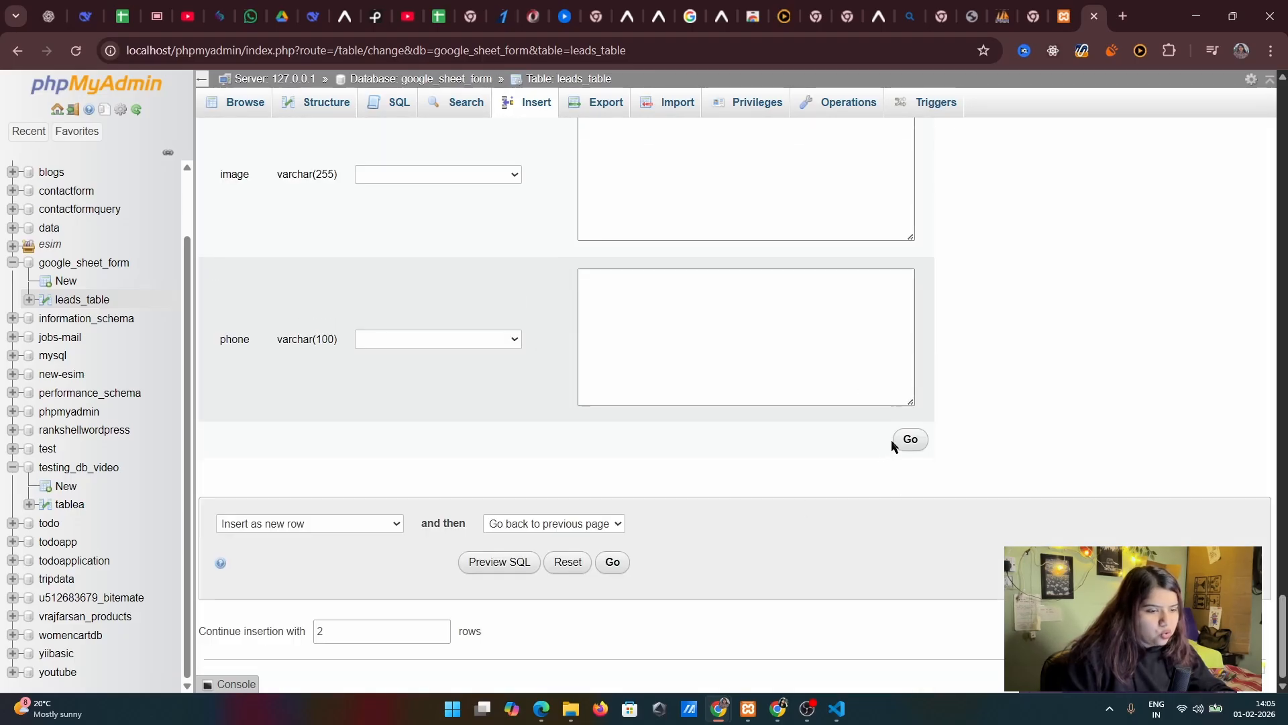
{"action": "scroll", "coordinate": [872, 463], "scroll_direction": "up", "scroll_amount": 10}
{"action": "scroll", "coordinate": [872, 463], "scroll_direction": "down", "scroll_amount": 10}
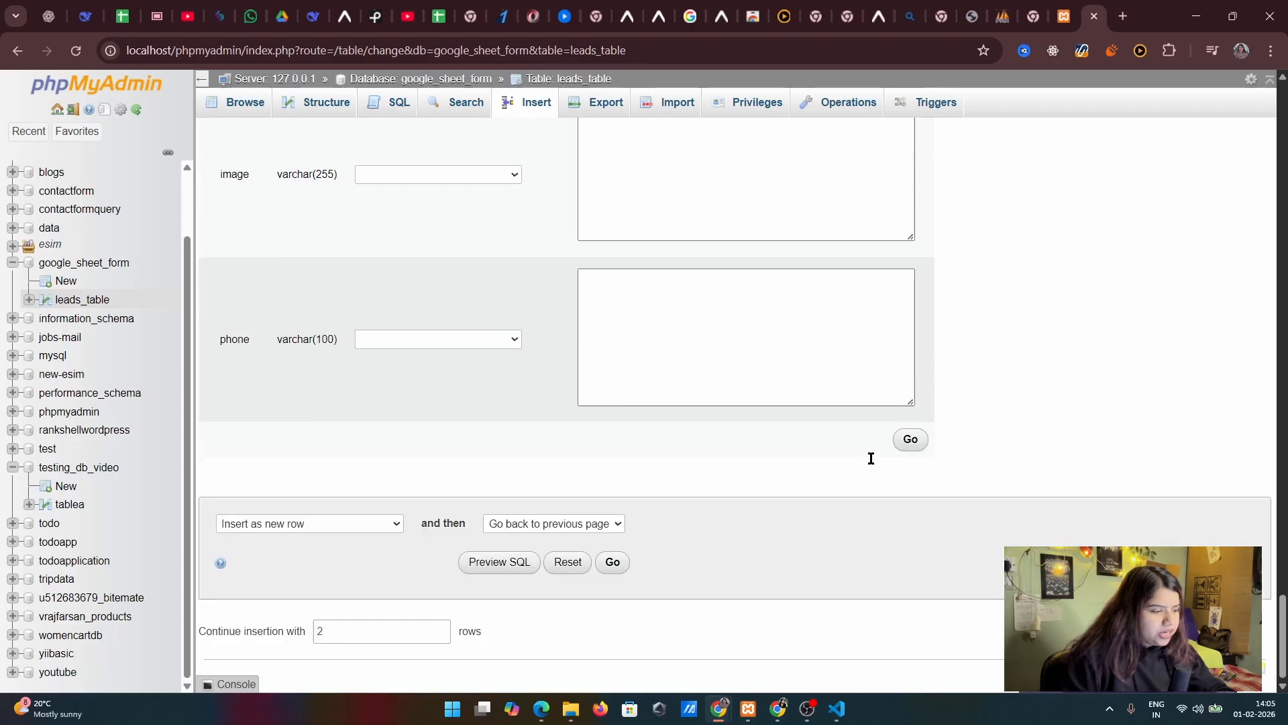
{"action": "left_click", "coordinate": [348, 523]}
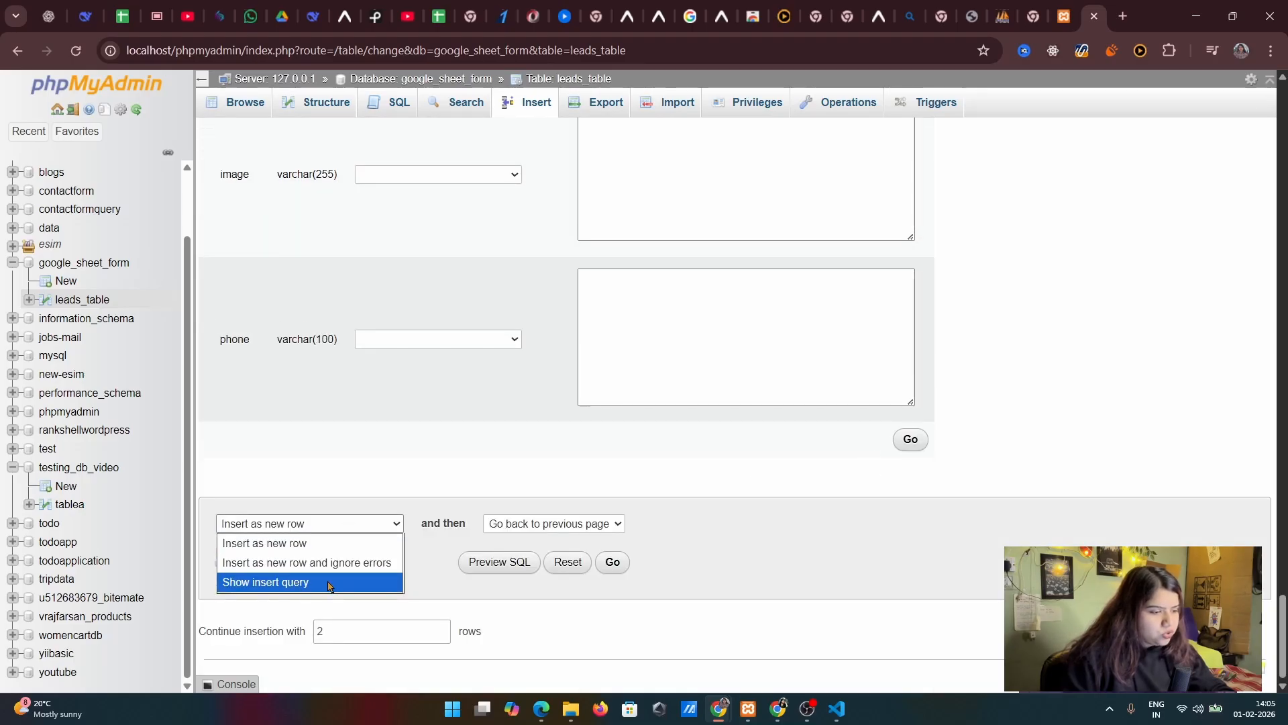
{"action": "left_click", "coordinate": [562, 523]}
{"action": "left_click", "coordinate": [561, 524]}
{"action": "scroll", "coordinate": [736, 519], "scroll_direction": "up", "scroll_amount": 12}
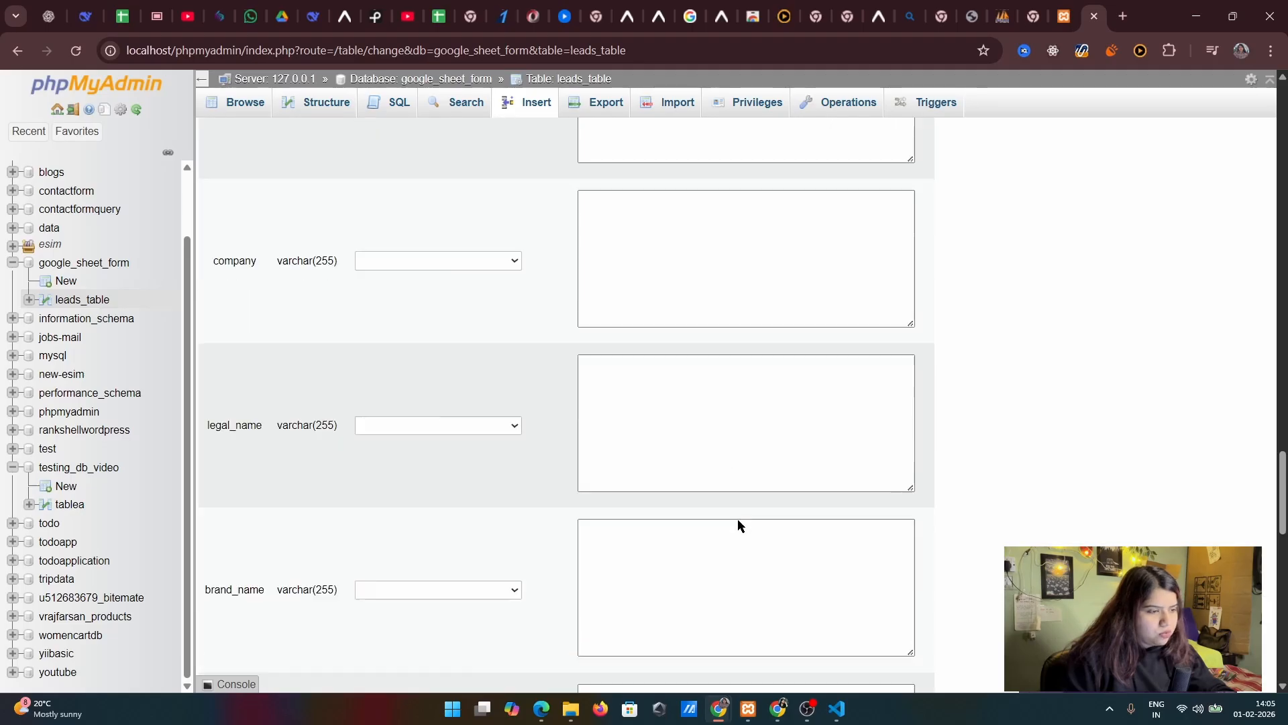
{"action": "scroll", "coordinate": [738, 526], "scroll_direction": "down", "scroll_amount": 15}
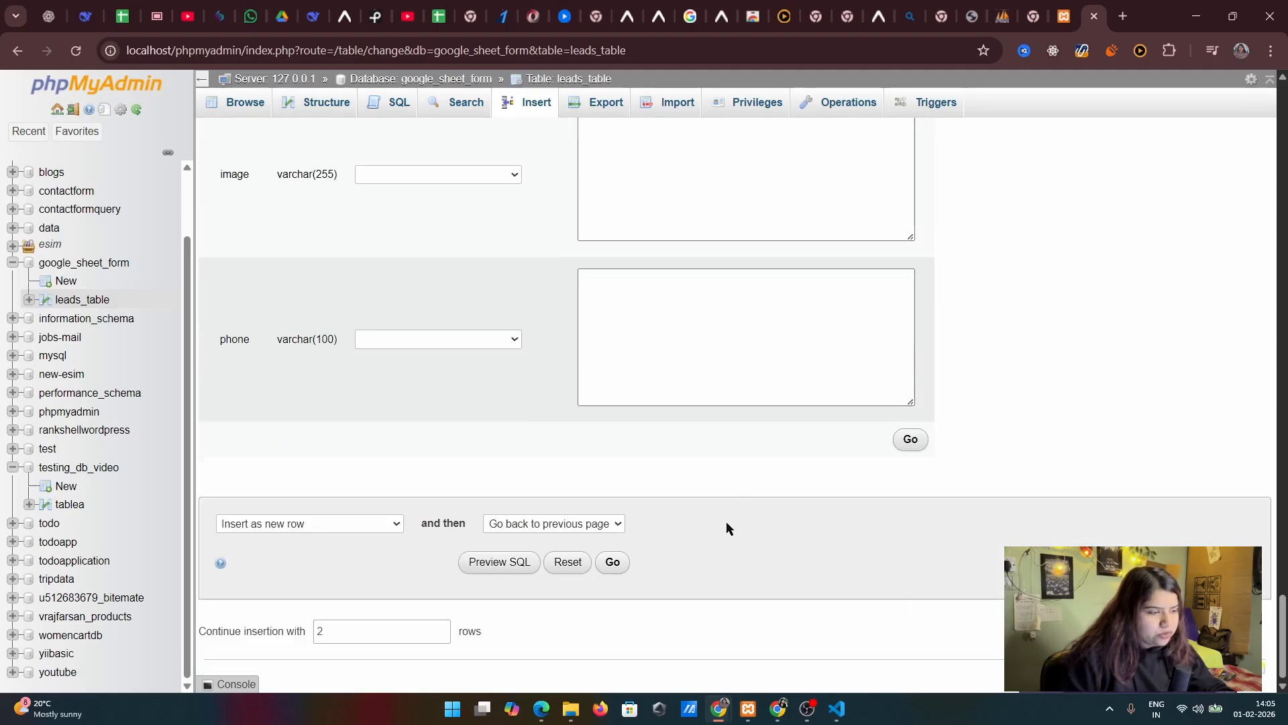
{"action": "scroll", "coordinate": [365, 329], "scroll_direction": "up", "scroll_amount": 12}
{"action": "scroll", "coordinate": [782, 538], "scroll_direction": "down", "scroll_amount": 8}
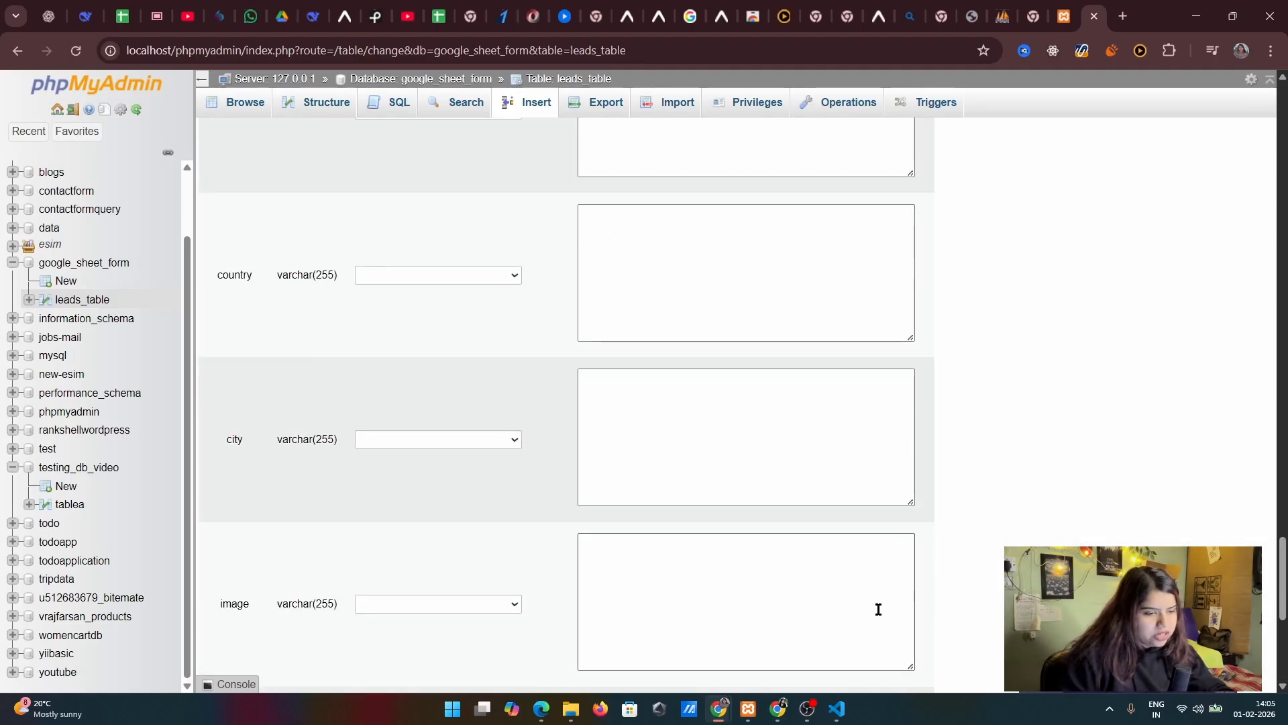
{"action": "scroll", "coordinate": [883, 453], "scroll_direction": "down", "scroll_amount": 5}
{"action": "scroll", "coordinate": [903, 420], "scroll_direction": "up", "scroll_amount": 20}
{"action": "scroll", "coordinate": [903, 420], "scroll_direction": "down", "scroll_amount": 15}
Export all rows of leads_table with the quick export method in SQL format
{"action": "left_click", "coordinate": [581, 107]}
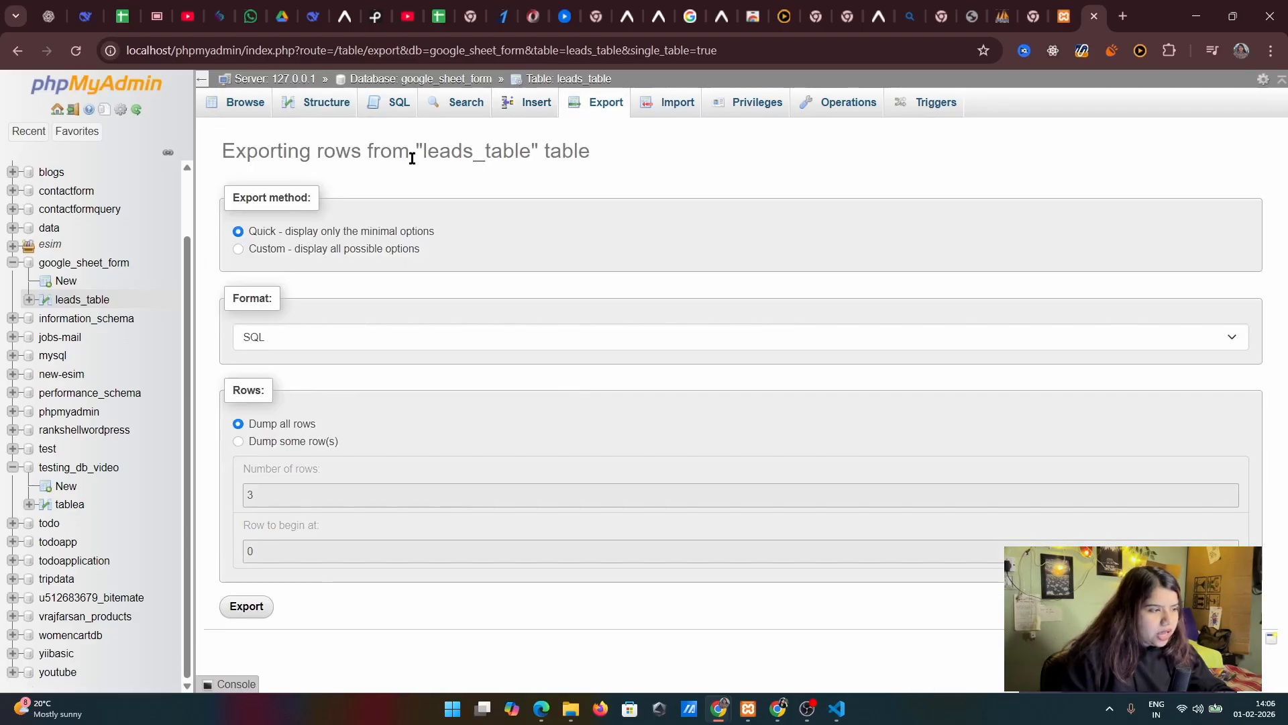
{"action": "left_click_drag", "start_coordinate": [272, 148], "coordinate": [465, 170]}
{"action": "left_click", "coordinate": [606, 150]}
{"action": "left_click", "coordinate": [511, 142]}
{"action": "left_click", "coordinate": [477, 175]}
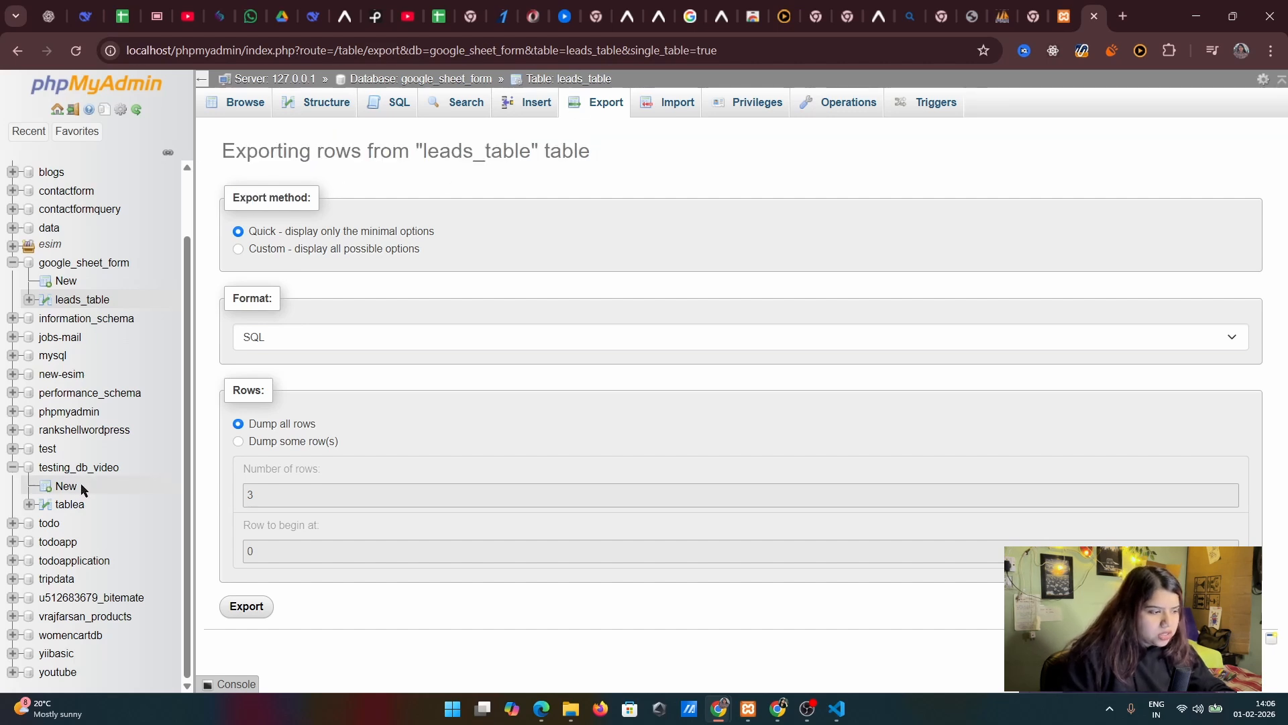
{"action": "left_click", "coordinate": [247, 444]}
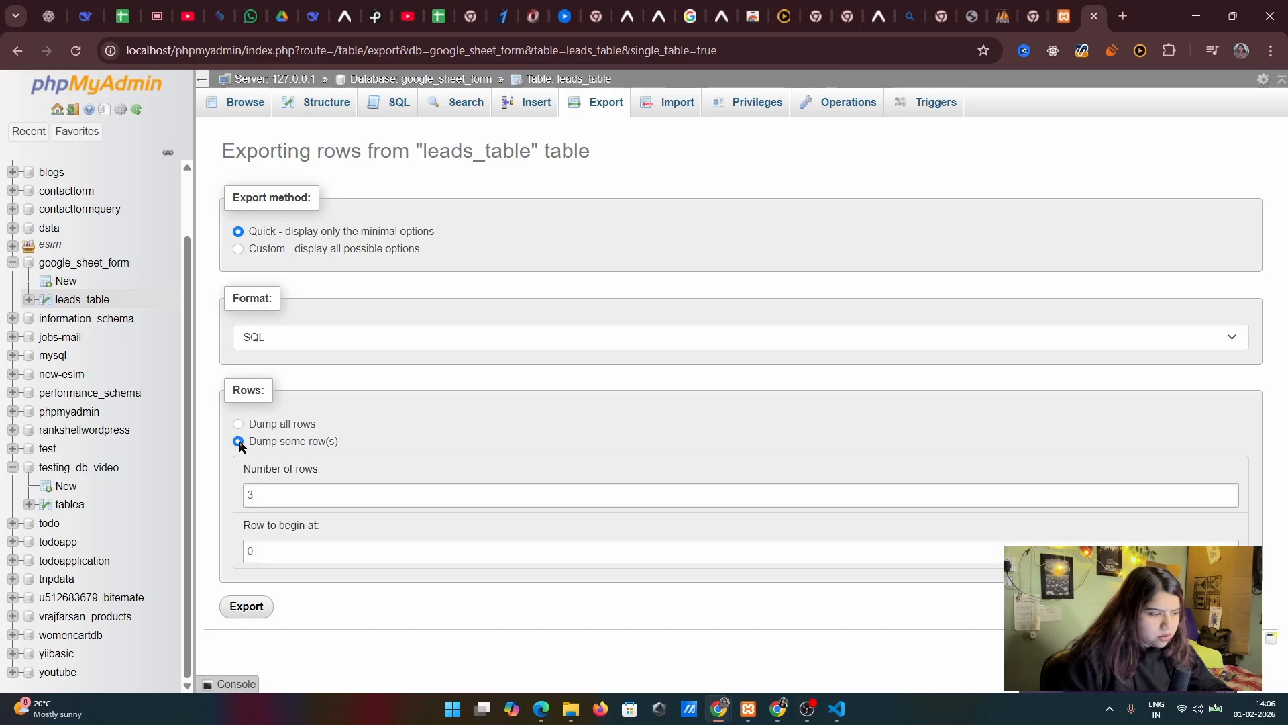
{"action": "key", "text": "Tab"}
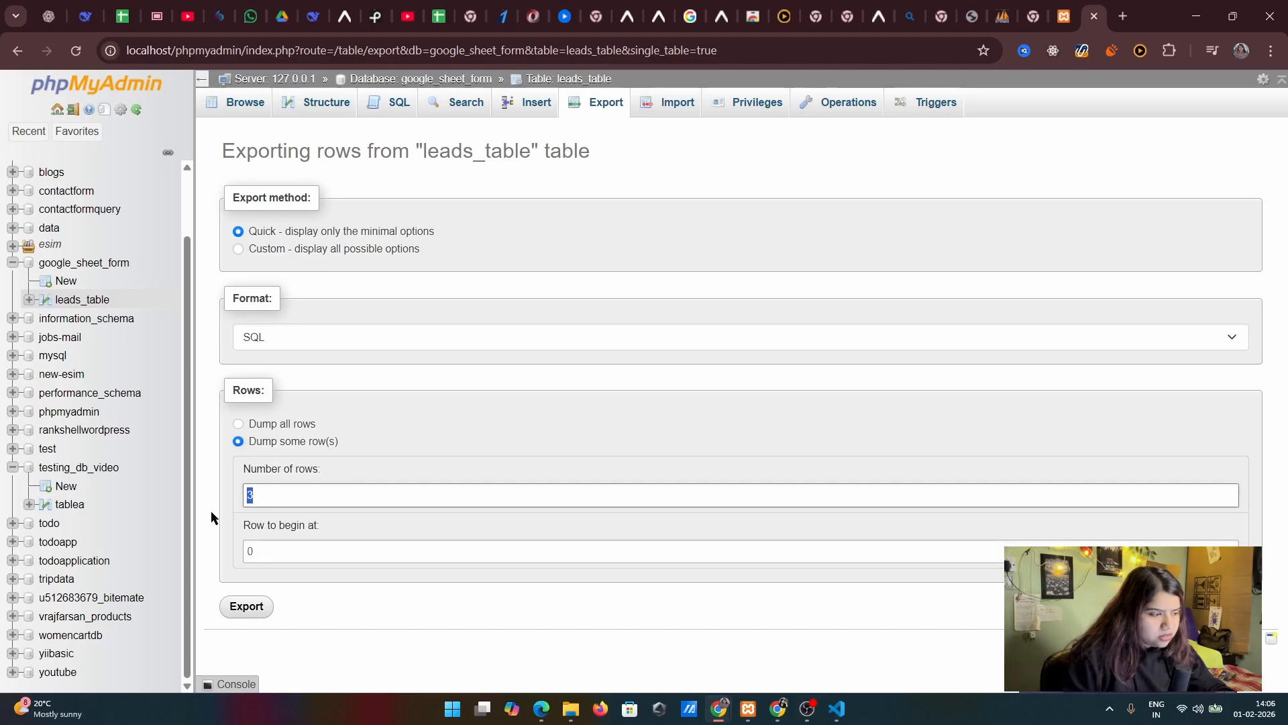
{"action": "left_click", "coordinate": [238, 425]}
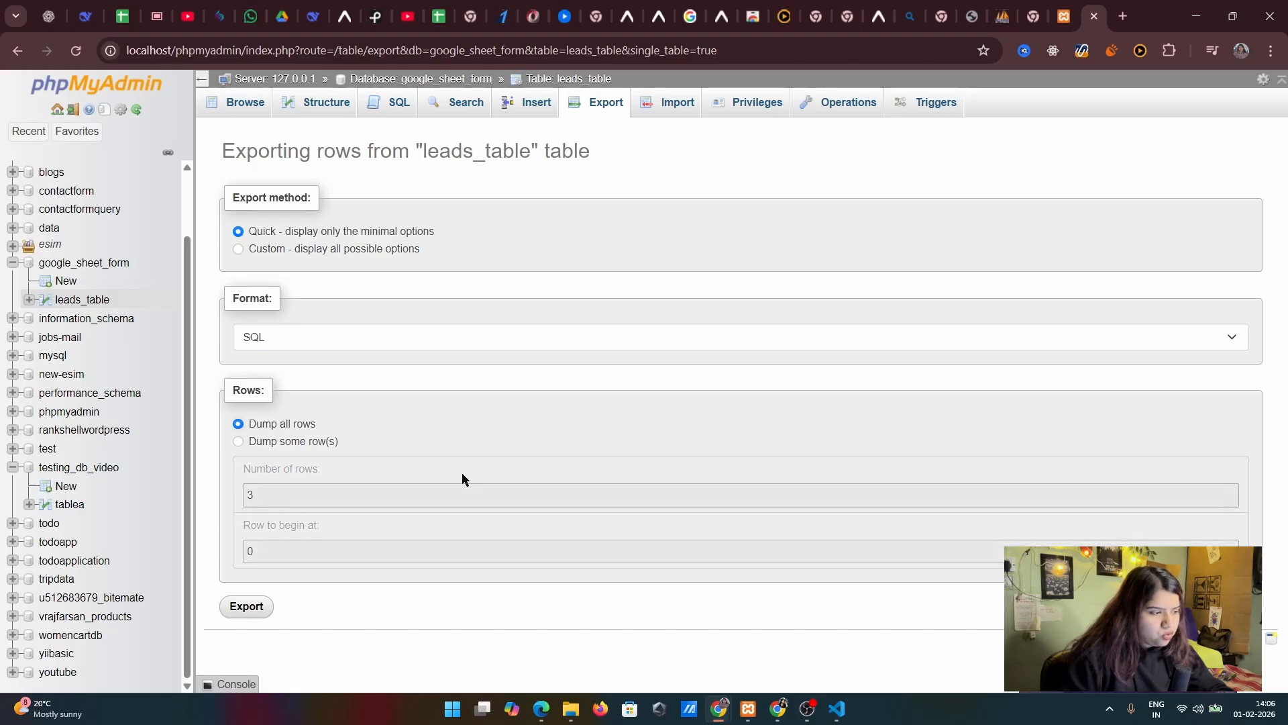
{"action": "left_click", "coordinate": [249, 608]}
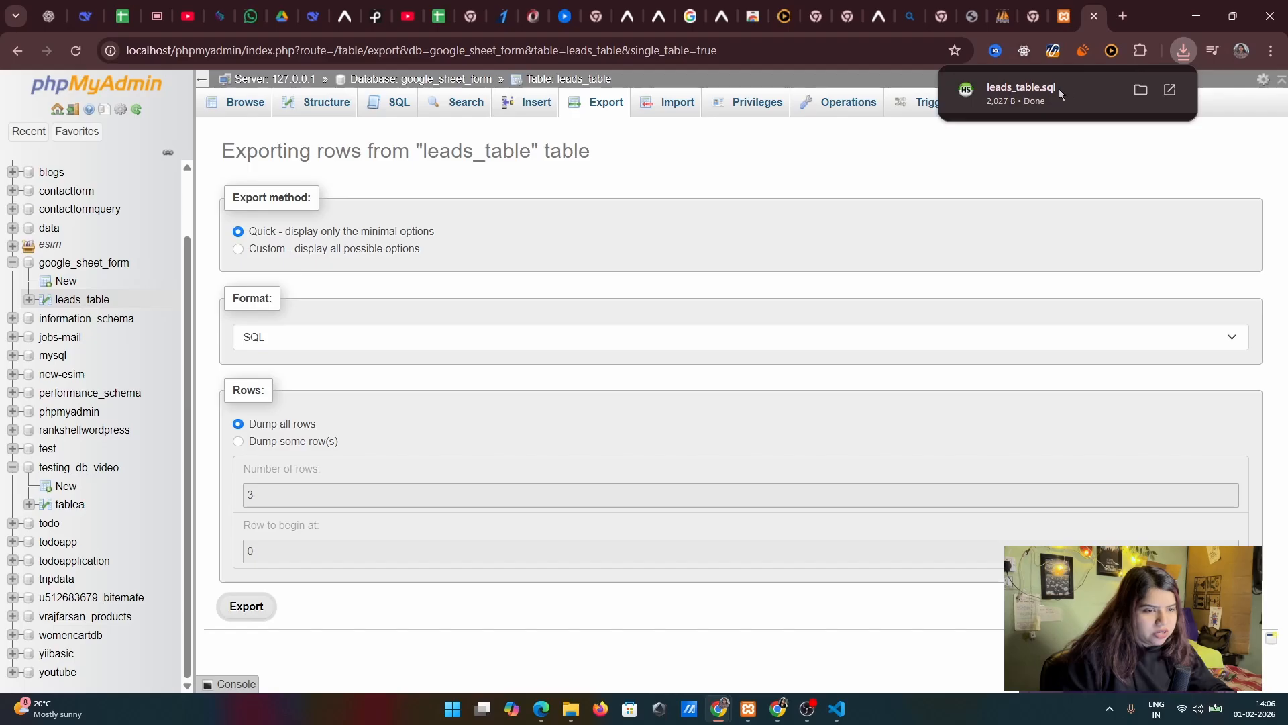
{"action": "left_click", "coordinate": [1005, 149]}
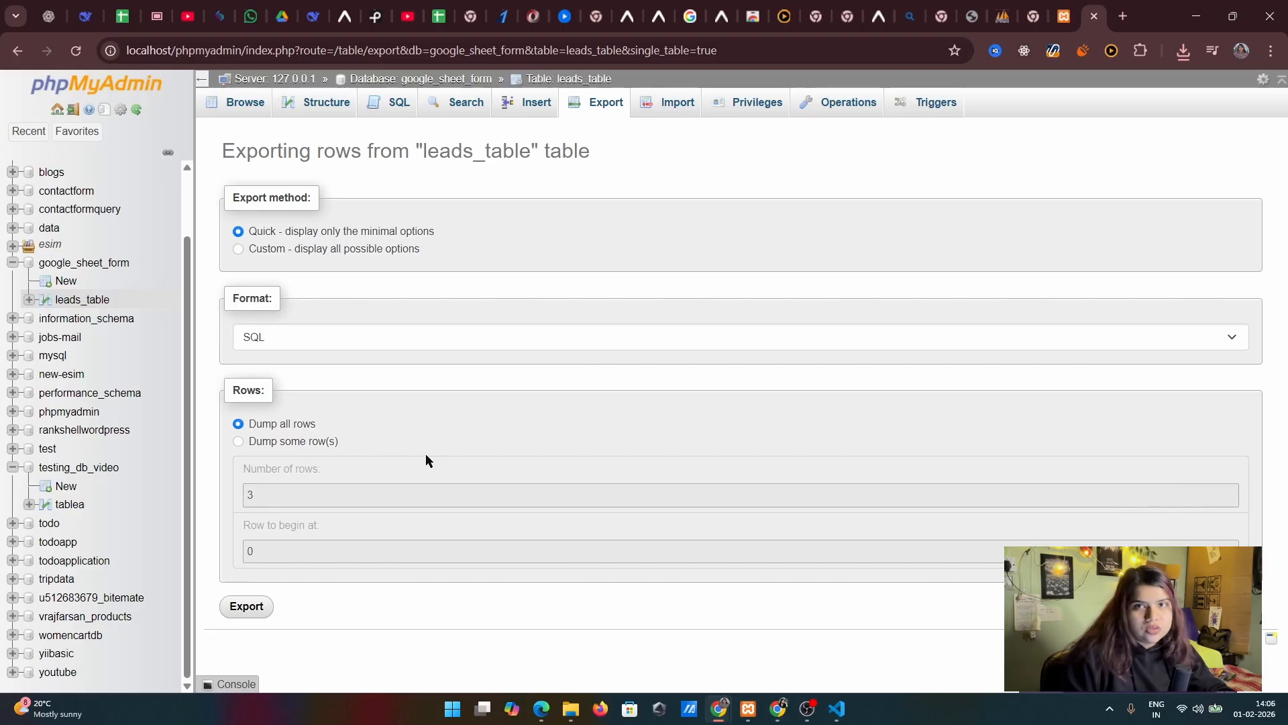
Examine the import form of leads_table, including its file selection, partial import and format options
{"action": "left_click", "coordinate": [674, 102]}
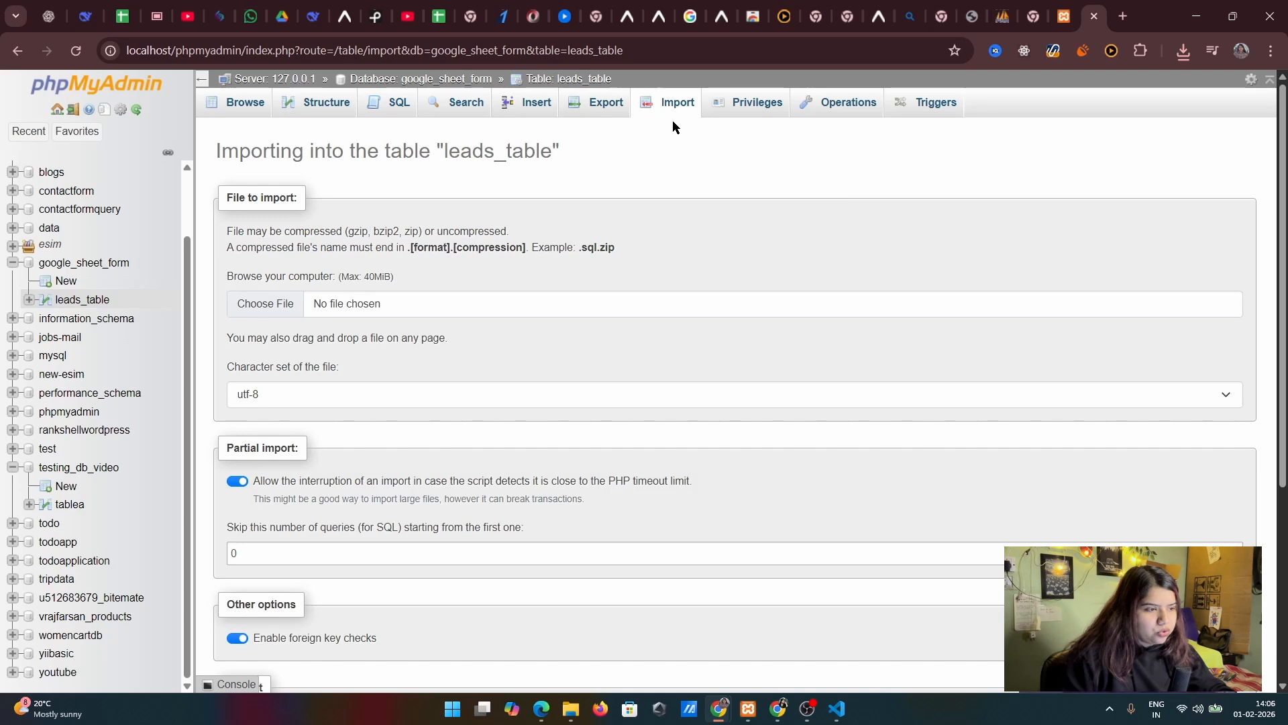
{"action": "left_click", "coordinate": [269, 304]}
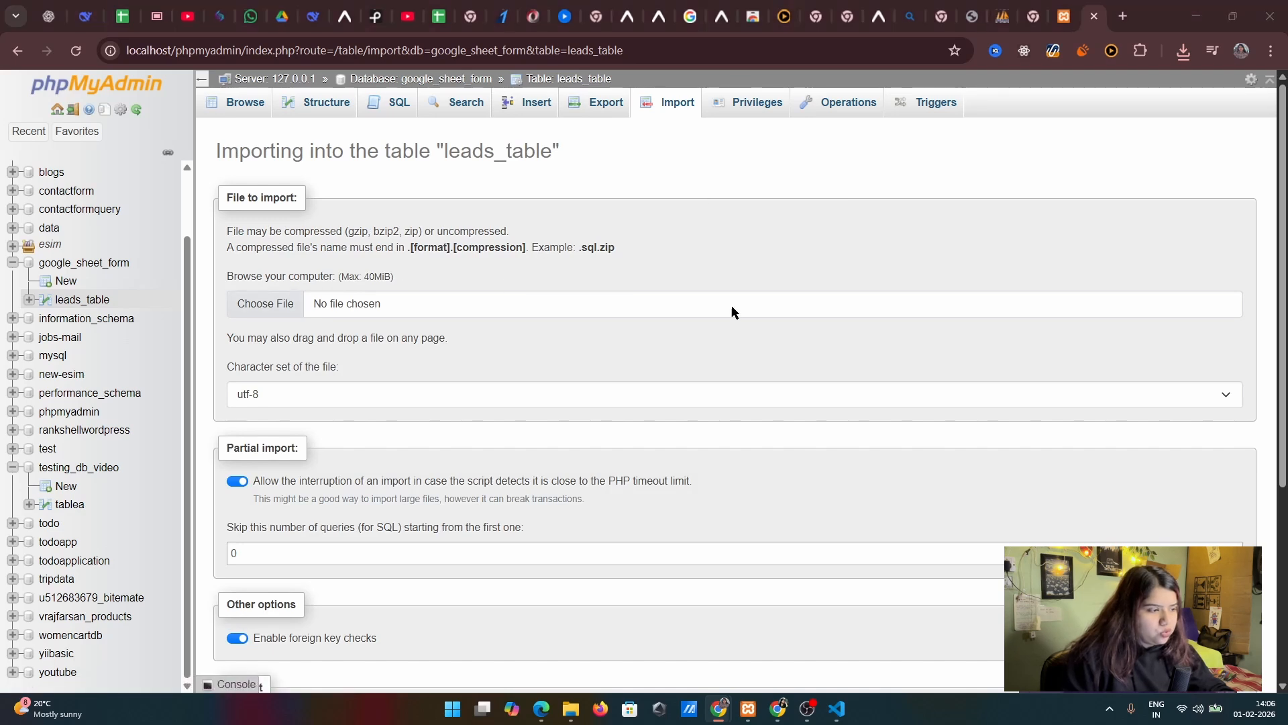
{"action": "left_click", "coordinate": [1068, 526]}
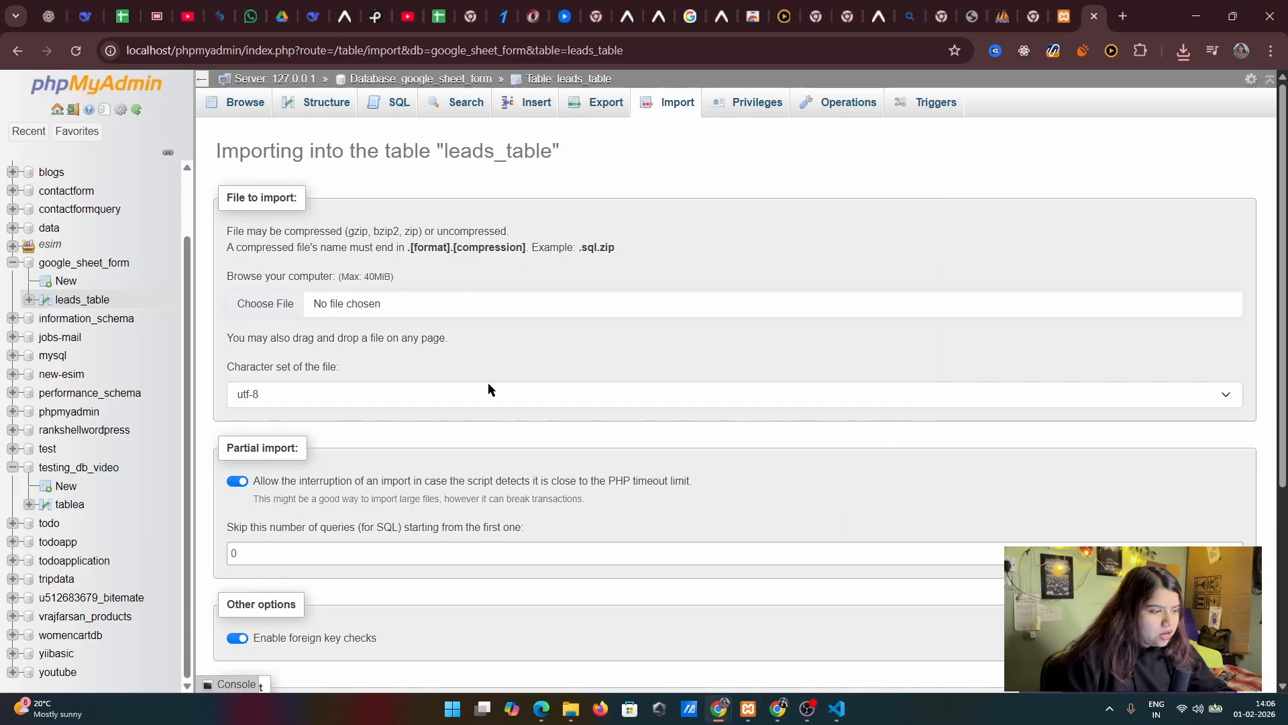
{"action": "scroll", "coordinate": [433, 443], "scroll_direction": "down", "scroll_amount": 4}
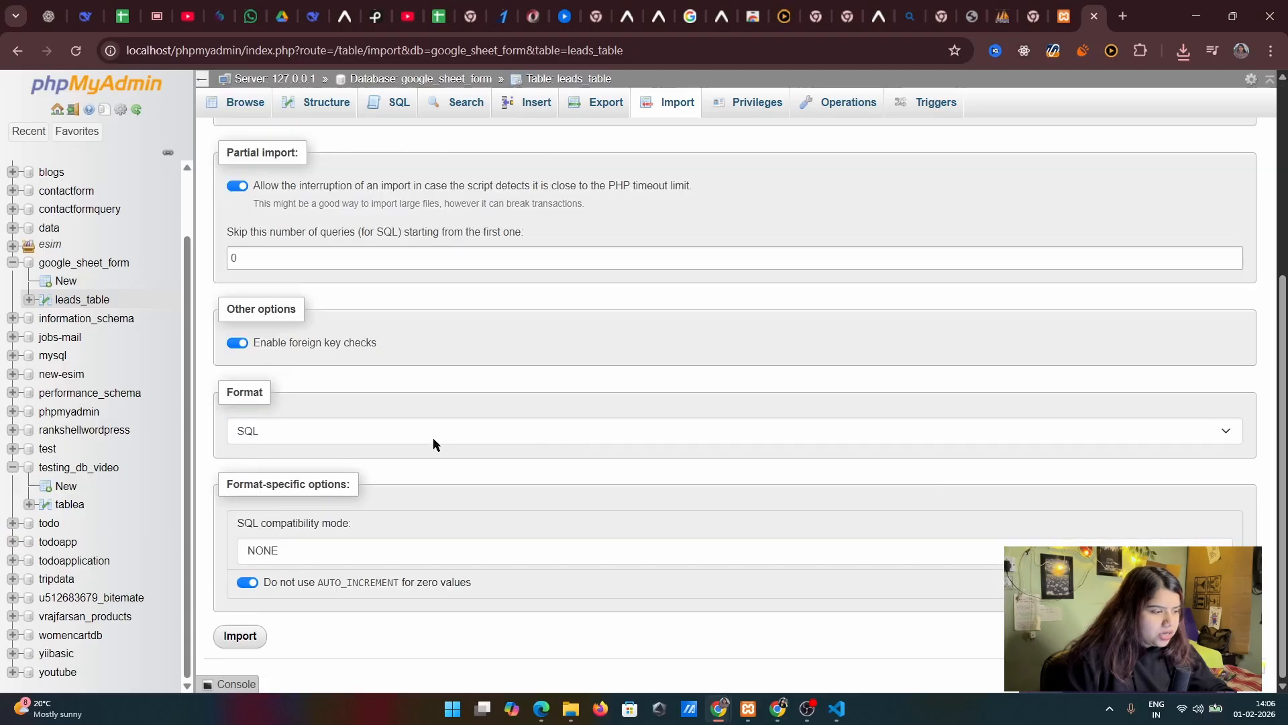
{"action": "left_click", "coordinate": [241, 636]}
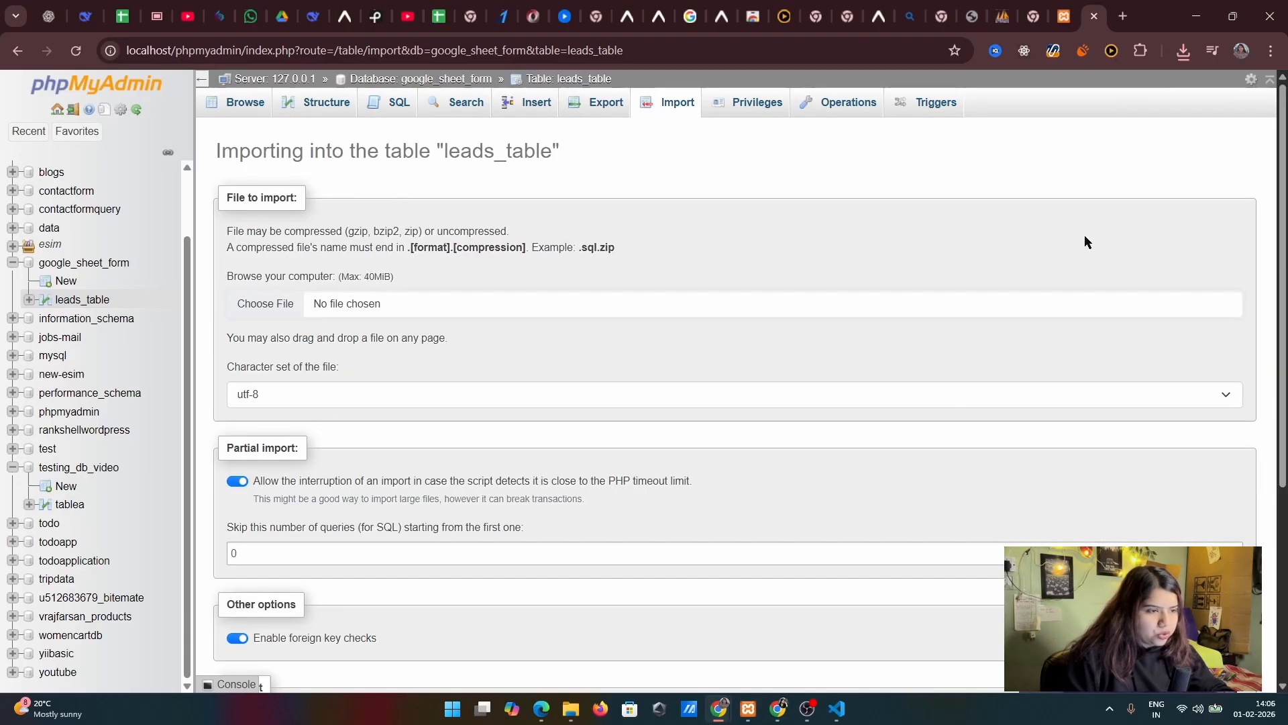
Try to open the privileges page of leads_table
{"action": "left_click", "coordinate": [851, 109]}
{"action": "left_click", "coordinate": [771, 107]}
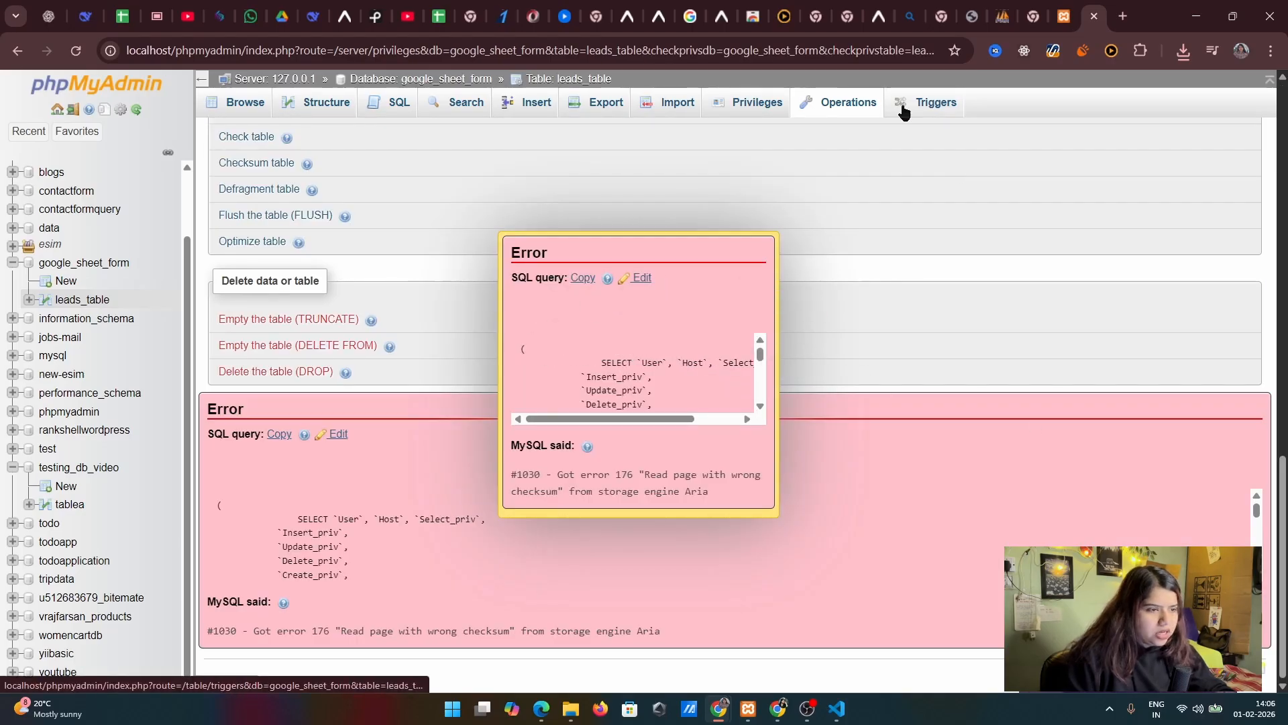
{"action": "left_click", "coordinate": [765, 107]}
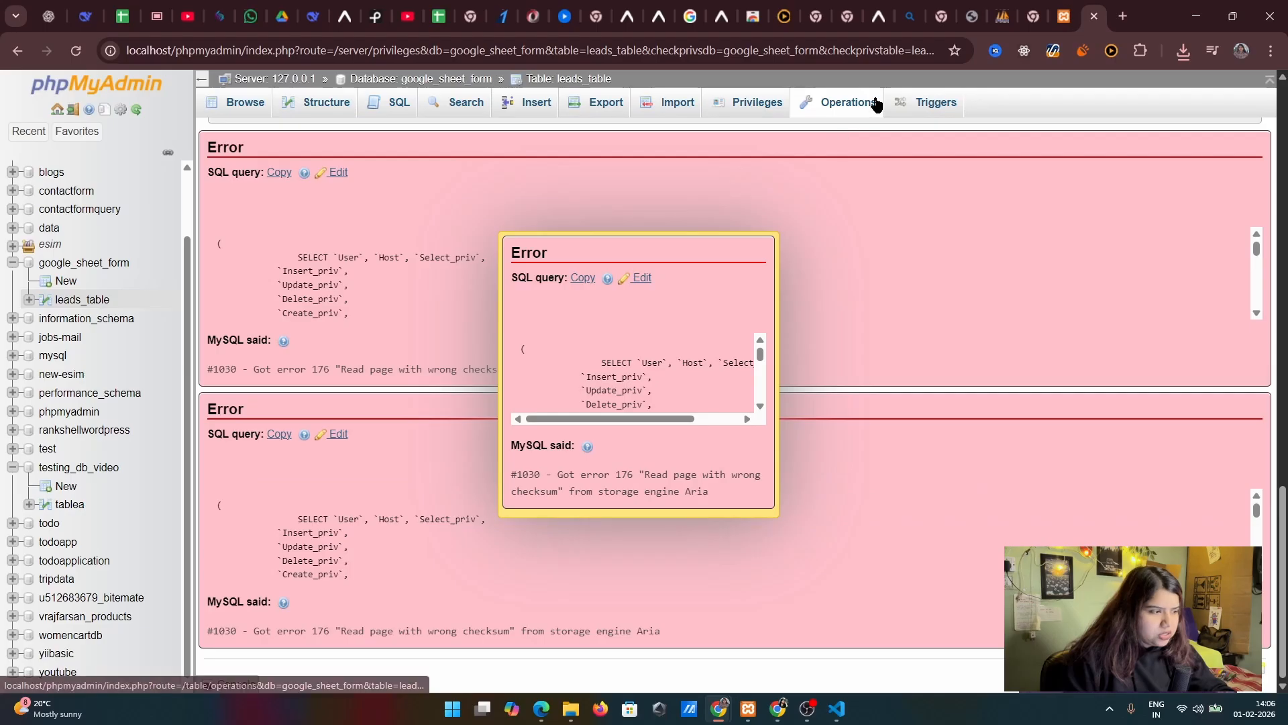
Examine the operations available for leads_table, including row ordering, moving, table options, copying, maintenance and deletion
{"action": "left_click", "coordinate": [867, 102]}
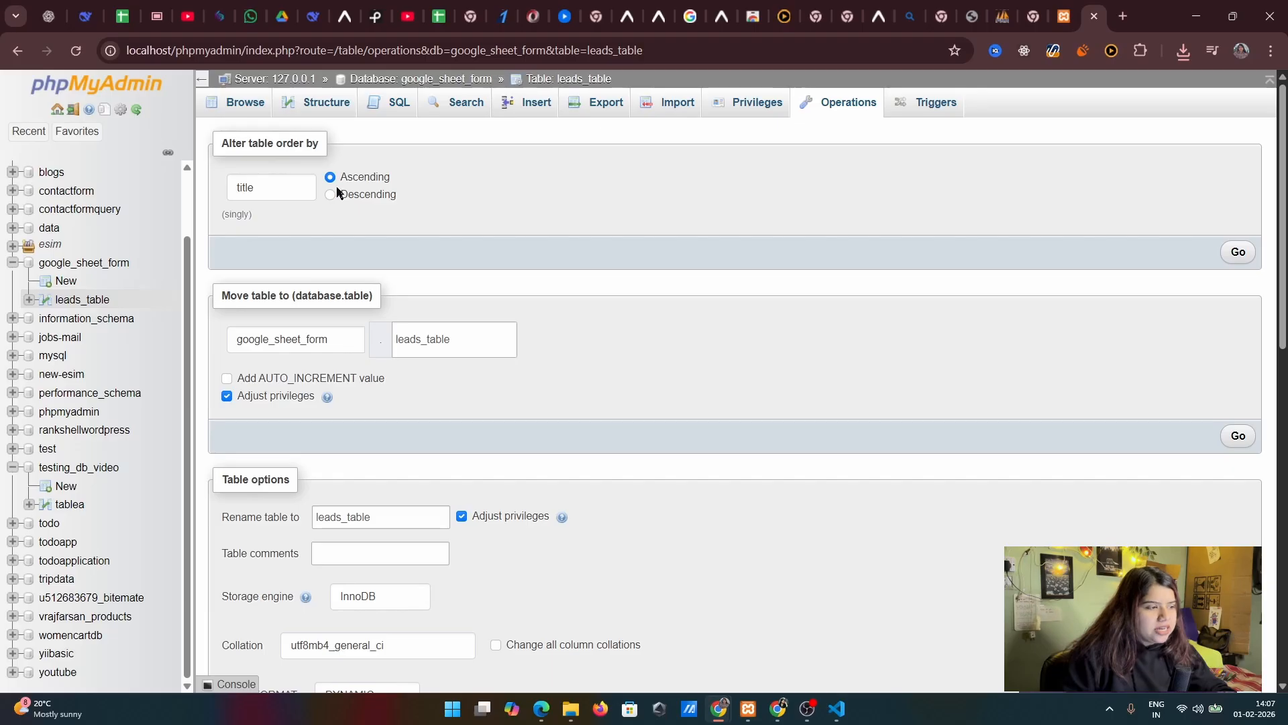
{"action": "left_click", "coordinate": [265, 189]}
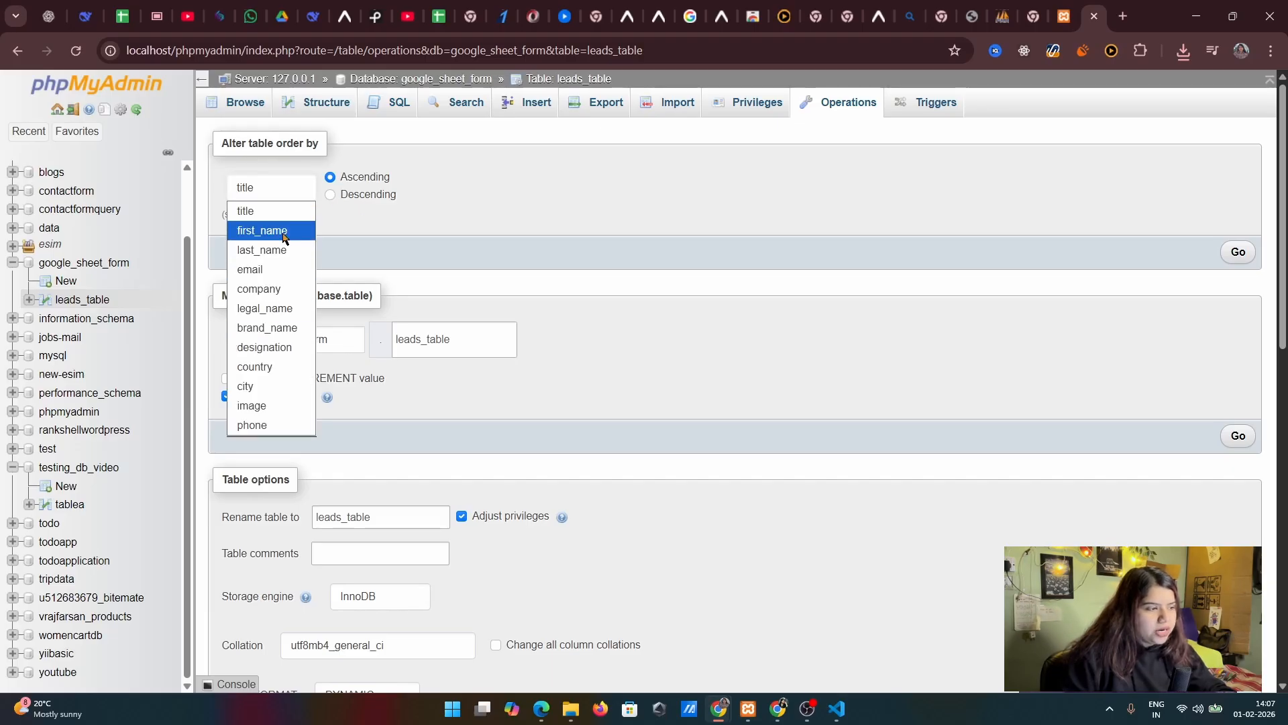
{"action": "left_click", "coordinate": [416, 199]}
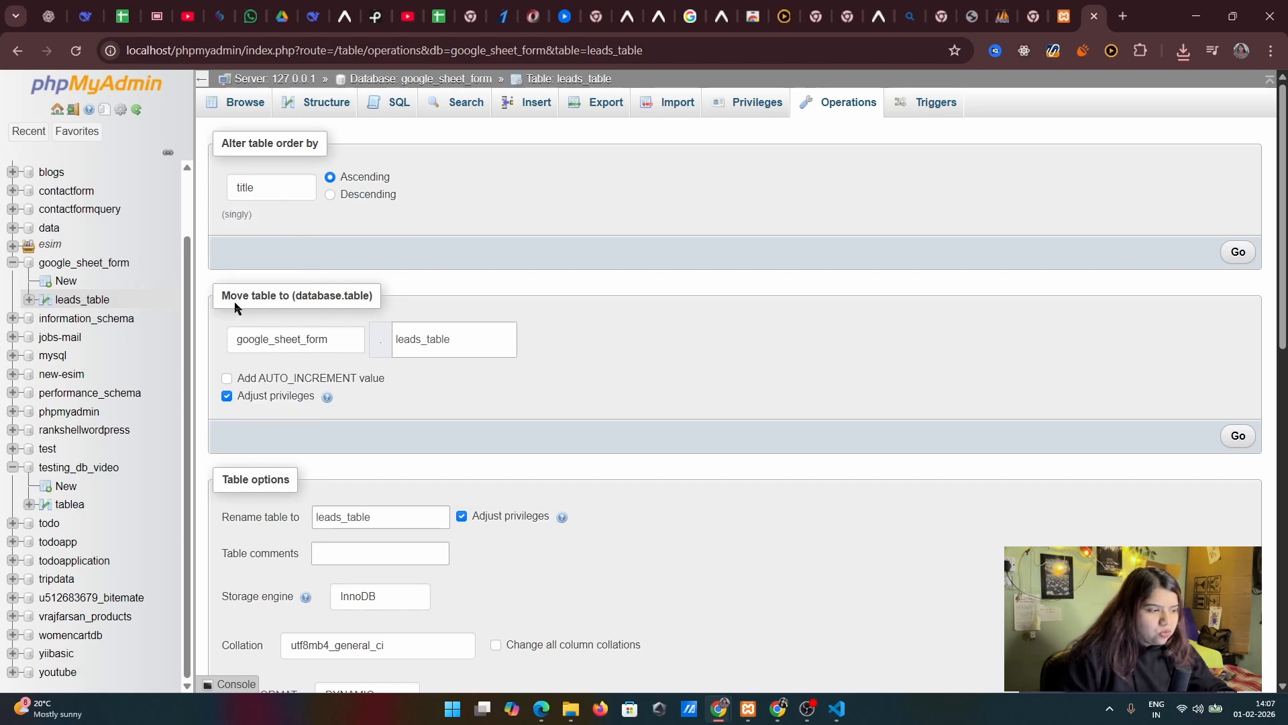
{"action": "left_click_drag", "start_coordinate": [237, 308], "coordinate": [348, 294]}
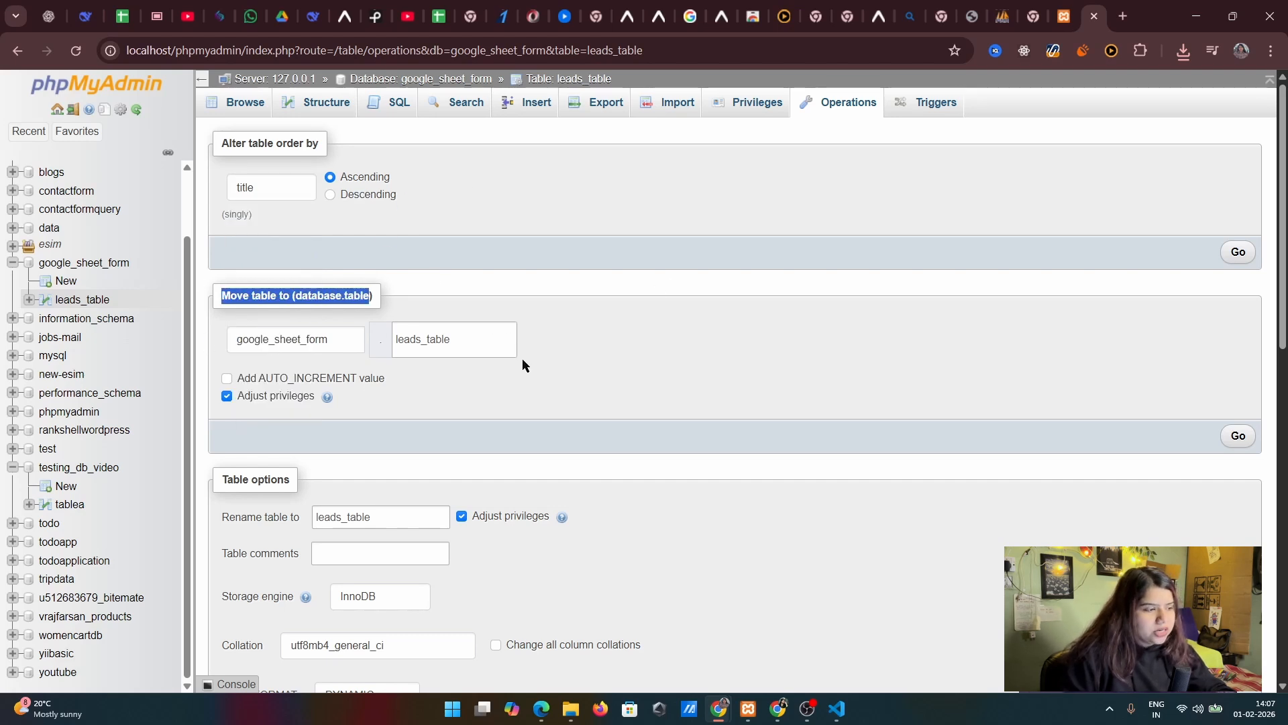
{"action": "scroll", "coordinate": [671, 384], "scroll_direction": "down", "scroll_amount": 5}
{"action": "scroll", "coordinate": [318, 308], "scroll_direction": "up", "scroll_amount": 3}
{"action": "scroll", "coordinate": [446, 426], "scroll_direction": "down", "scroll_amount": 1}
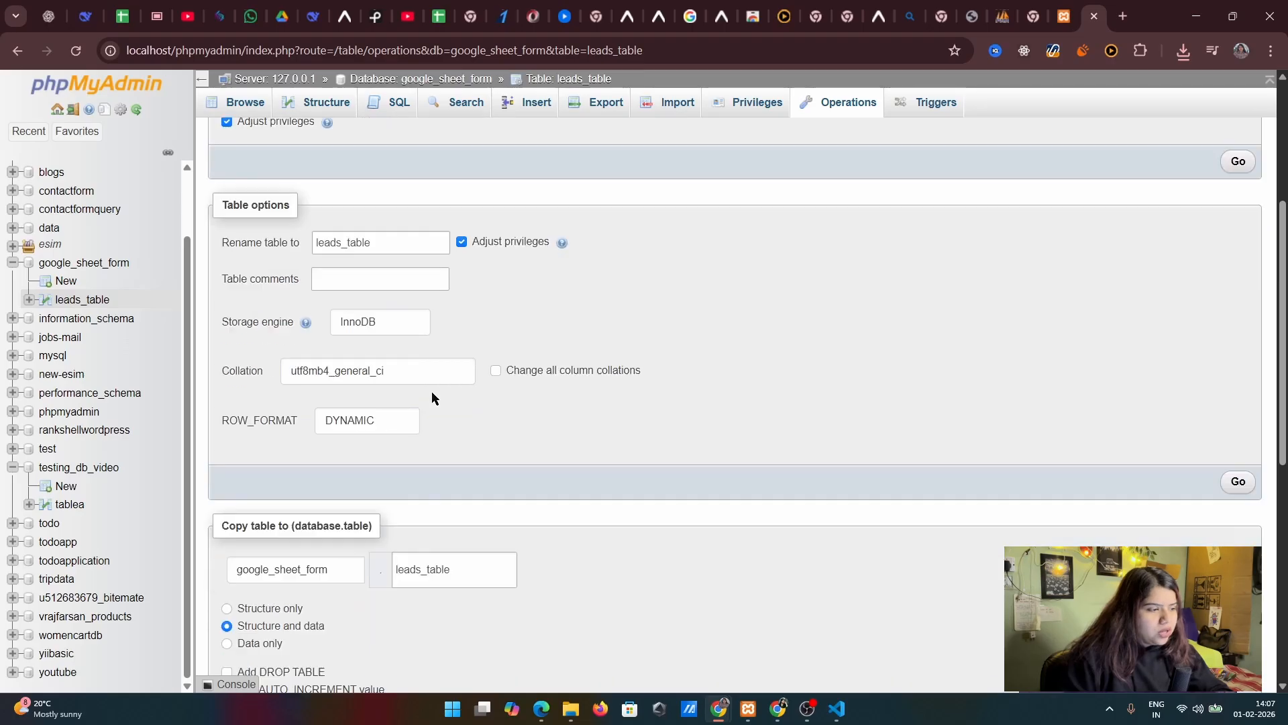
{"action": "scroll", "coordinate": [441, 437], "scroll_direction": "down", "scroll_amount": 5}
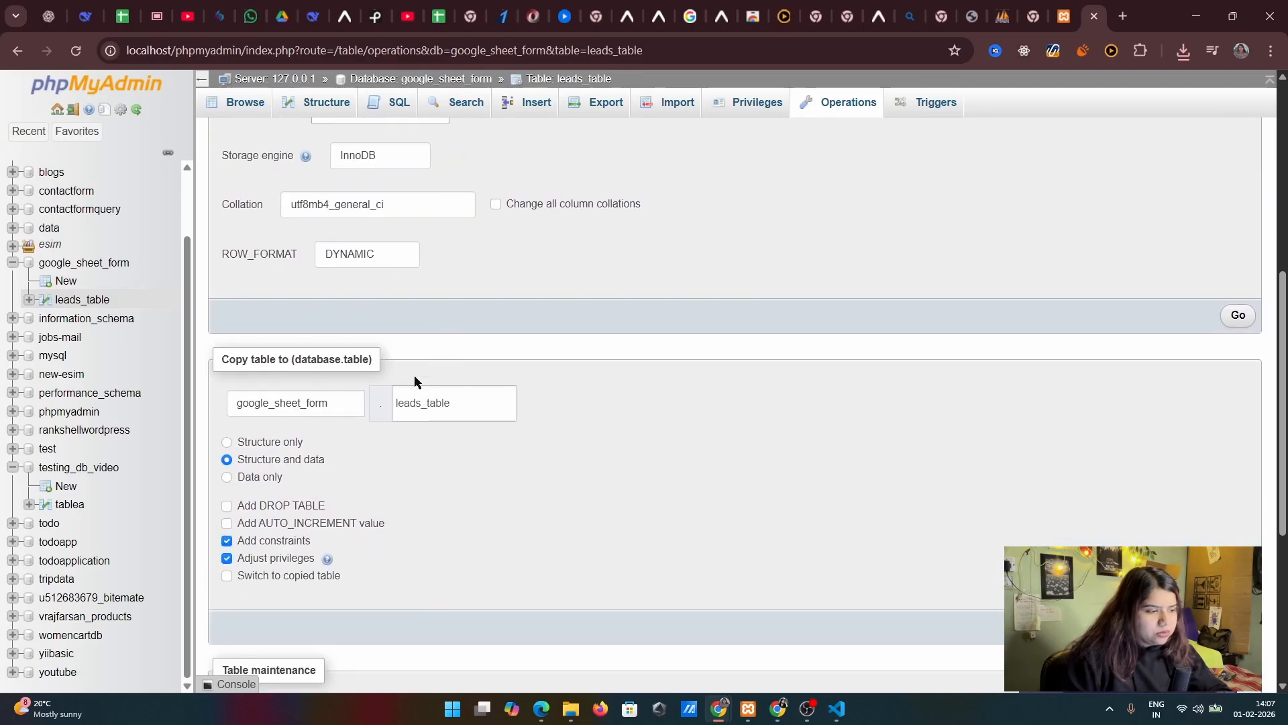
{"action": "scroll", "coordinate": [512, 443], "scroll_direction": "down", "scroll_amount": 2}
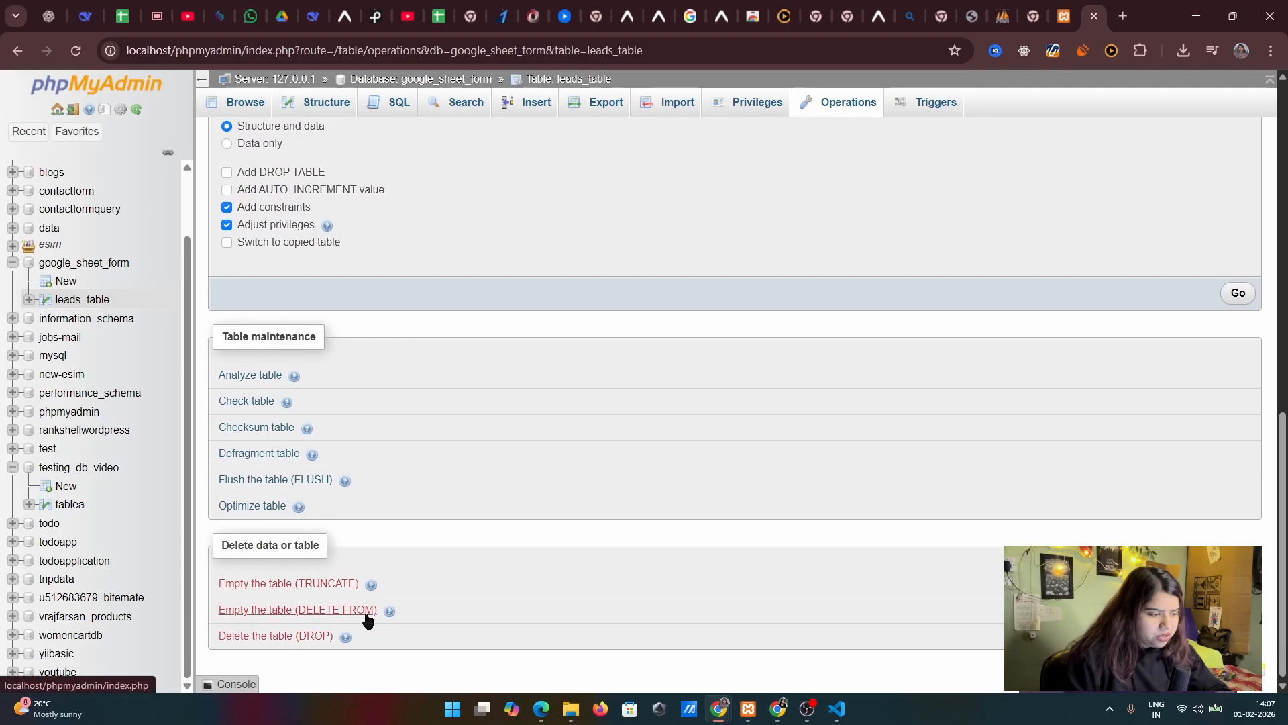
{"action": "scroll", "coordinate": [602, 322], "scroll_direction": "up", "scroll_amount": 10}
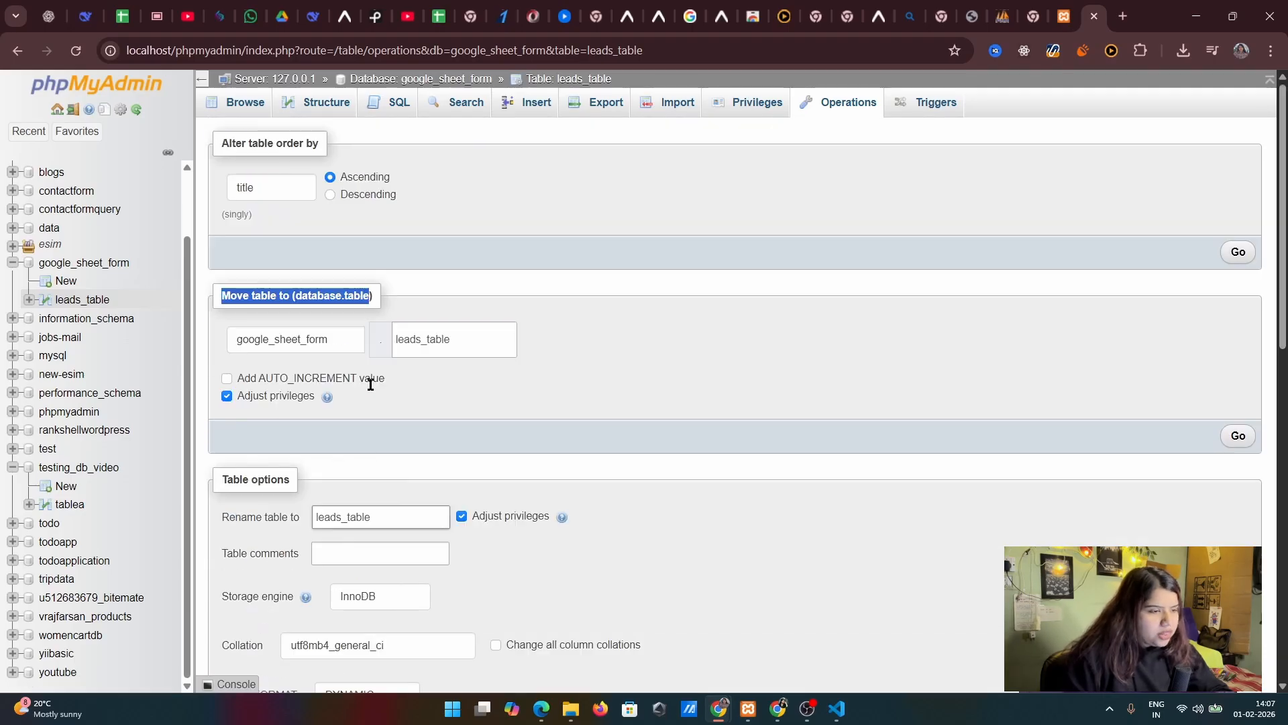
Check the triggers page of leads_table and return to its stored rows
{"action": "left_click", "coordinate": [930, 105]}
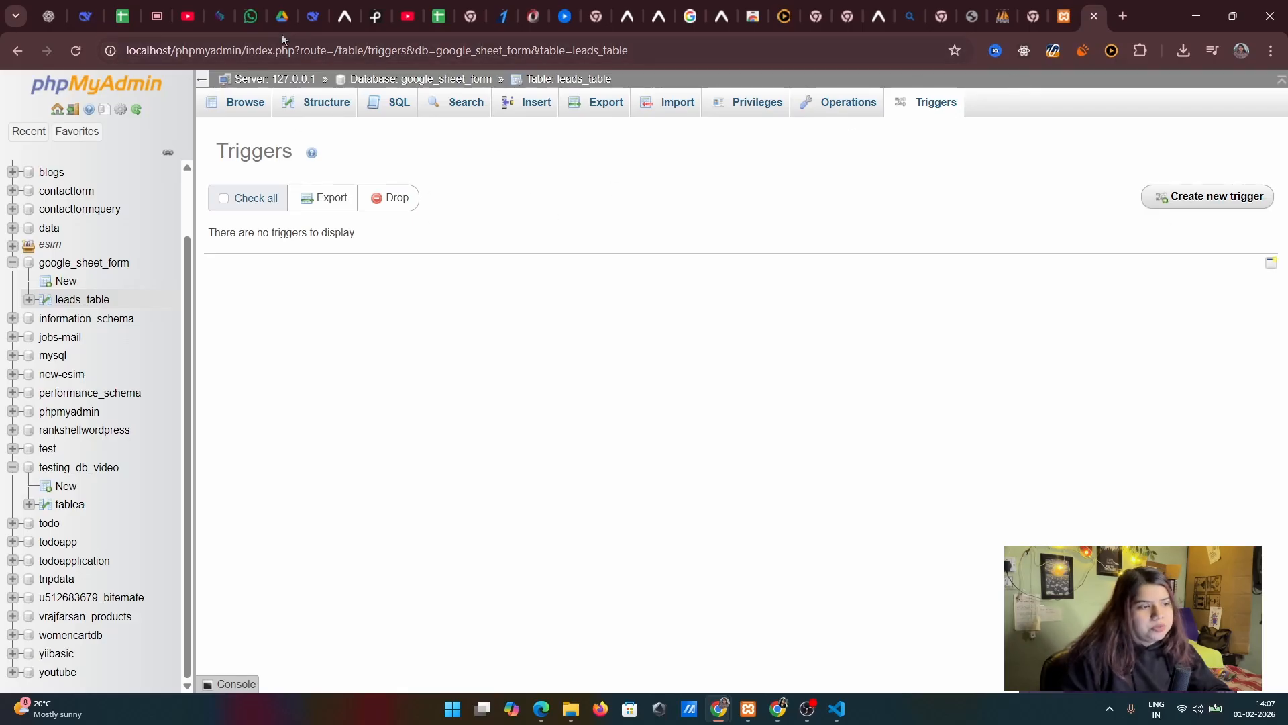
{"action": "left_click", "coordinate": [247, 103]}
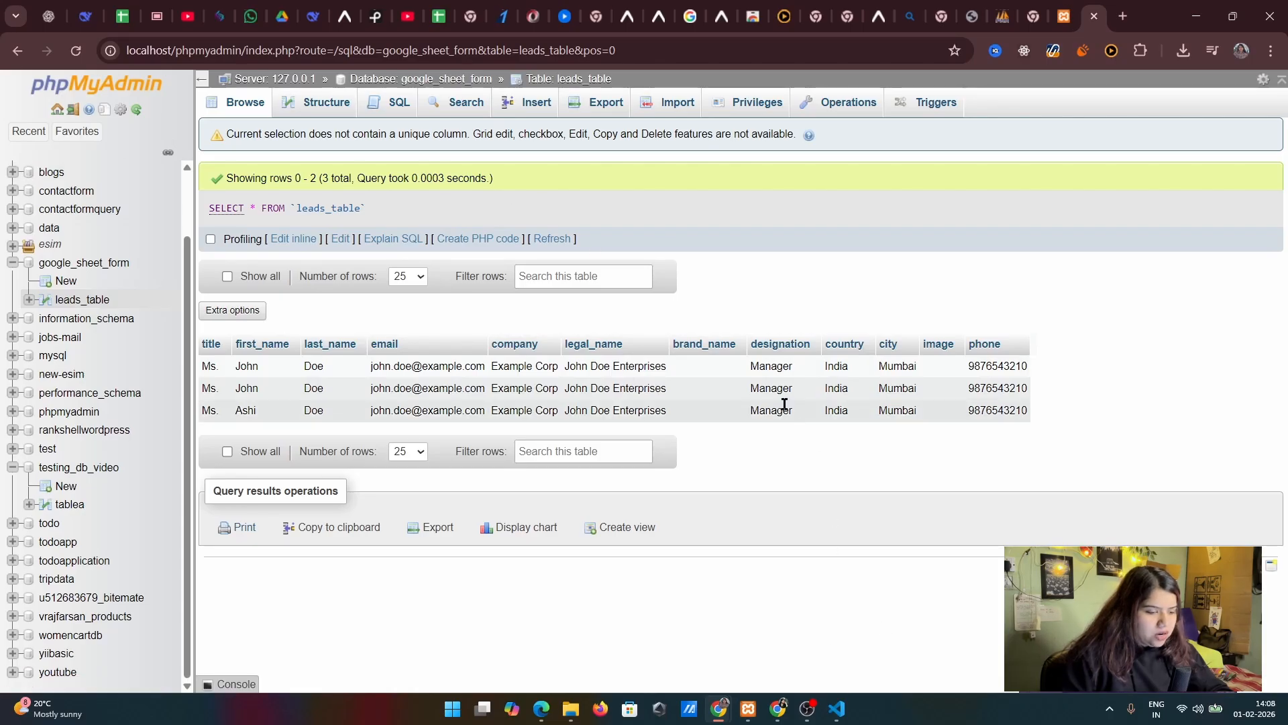
Open index.php in VS Code, and load its form at localhost/google_sheet_email/ in the browser to view its fields
{"action": "left_click", "coordinate": [836, 709]}
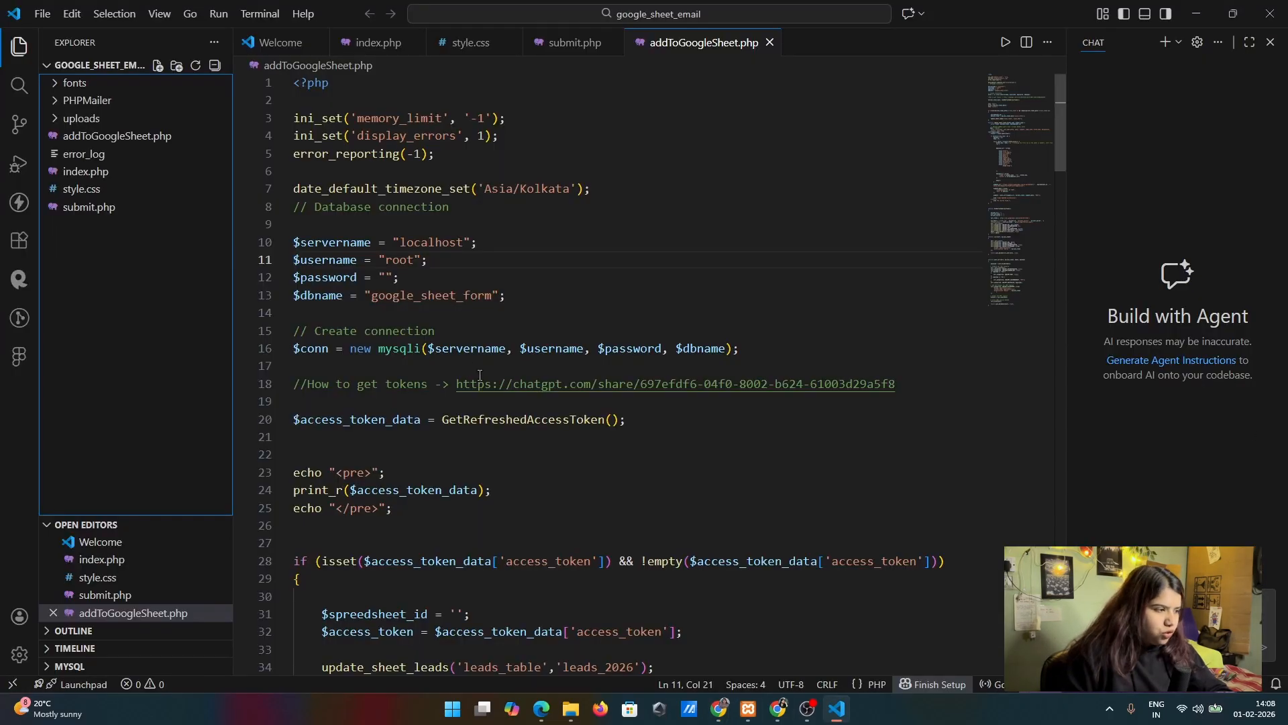
{"action": "left_click", "coordinate": [106, 172]}
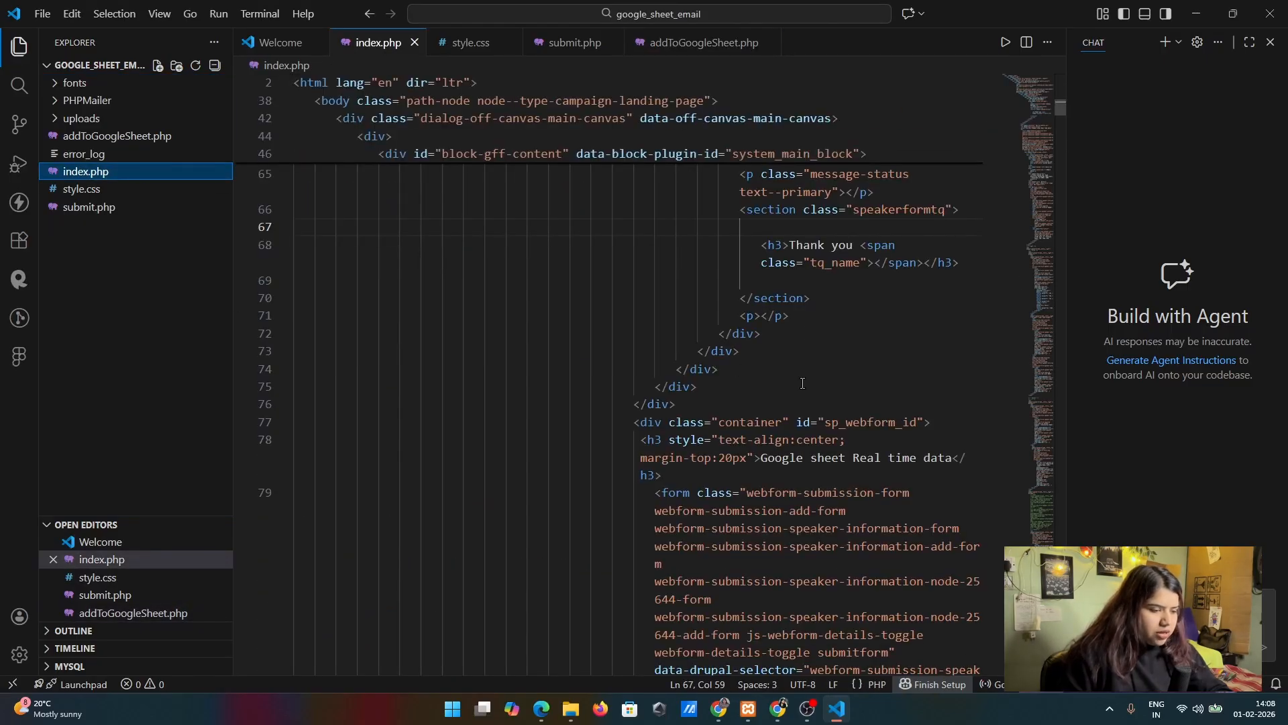
{"action": "mouse_move", "coordinate": [719, 709]}
{"action": "left_click", "coordinate": [637, 634]}
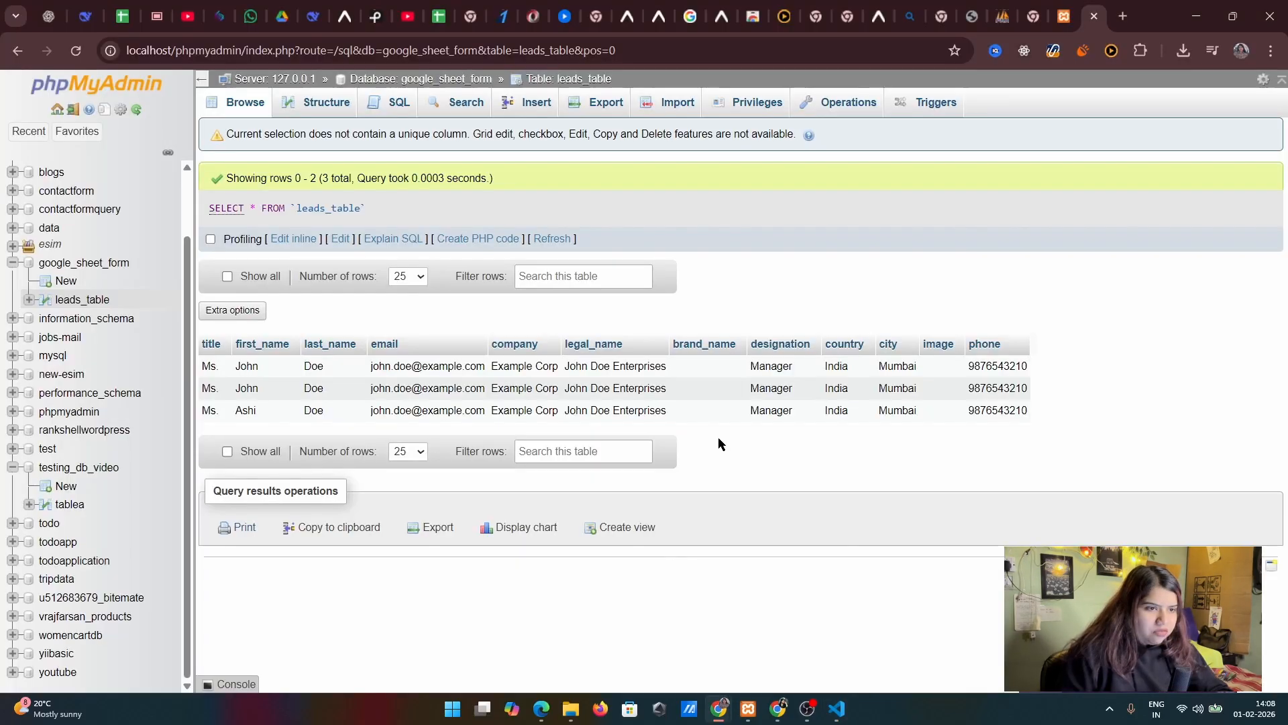
{"action": "left_click", "coordinate": [971, 16]}
{"action": "left_click", "coordinate": [356, 50]}
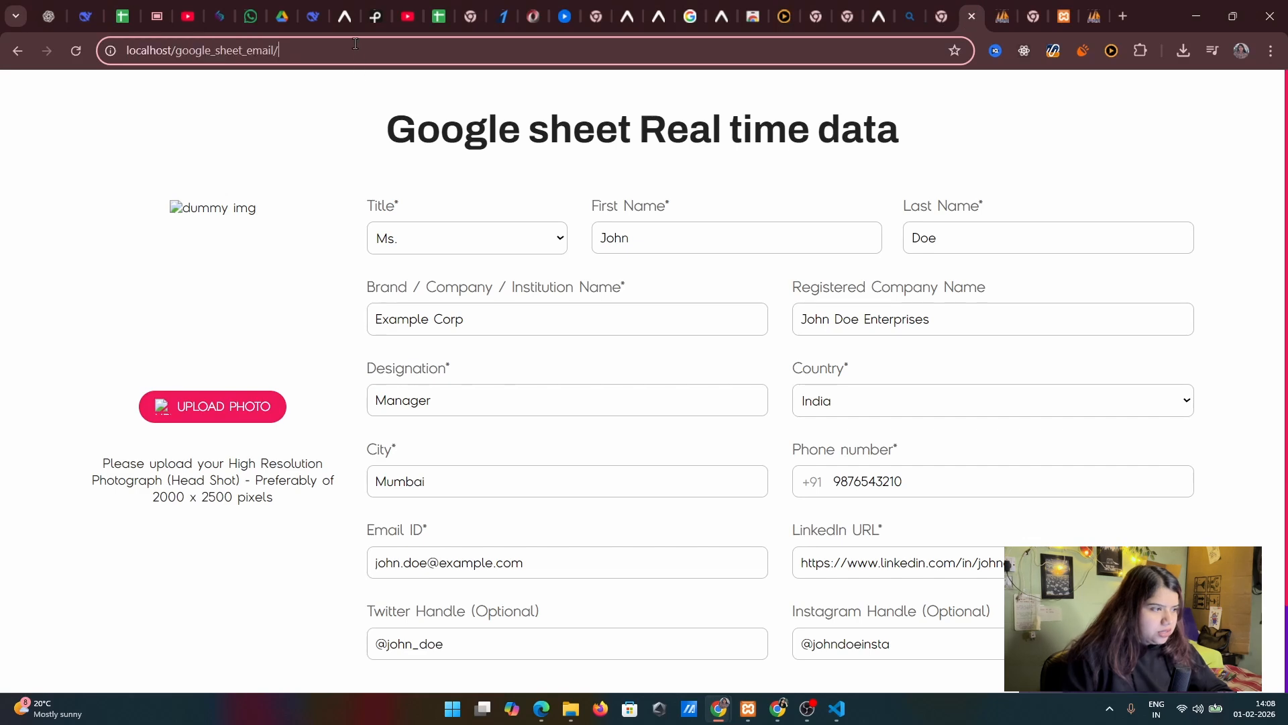
{"action": "key", "text": "Return"}
{"action": "scroll", "coordinate": [763, 346], "scroll_direction": "down", "scroll_amount": 2}
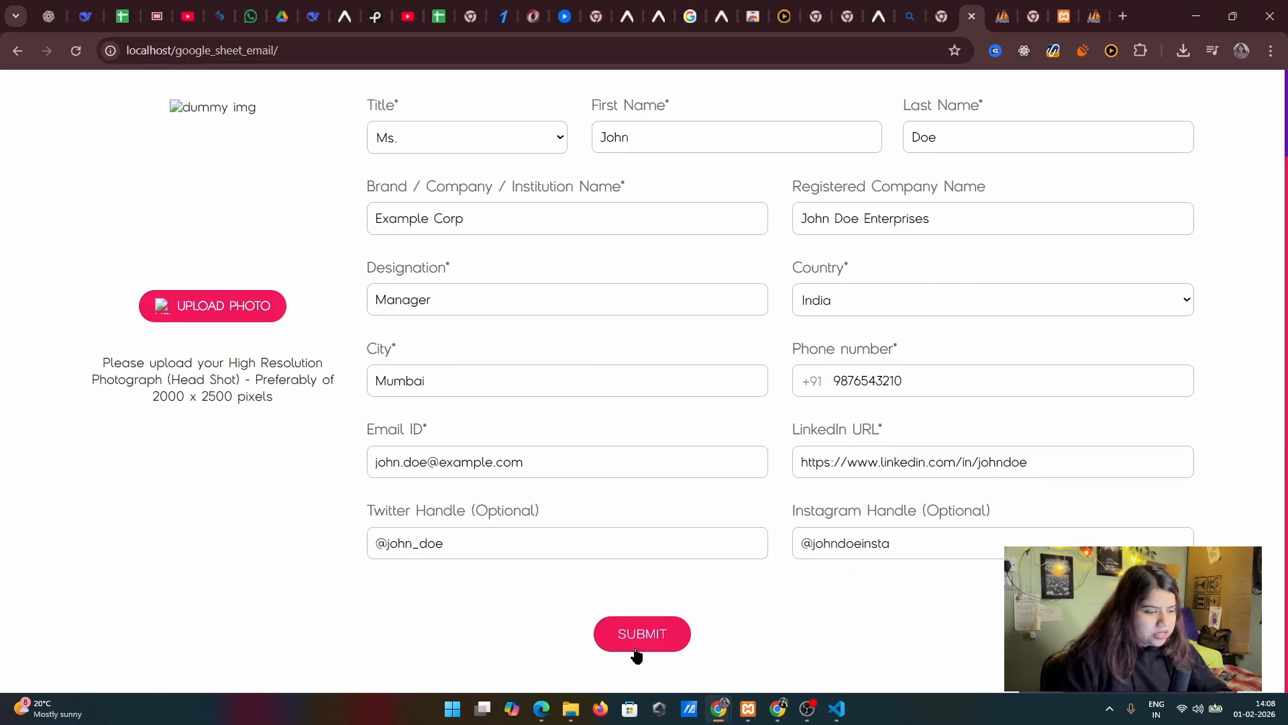
Switch to VS Code and open submit.php at its database connection settings
{"action": "left_click", "coordinate": [843, 717]}
{"action": "left_click", "coordinate": [81, 208]}
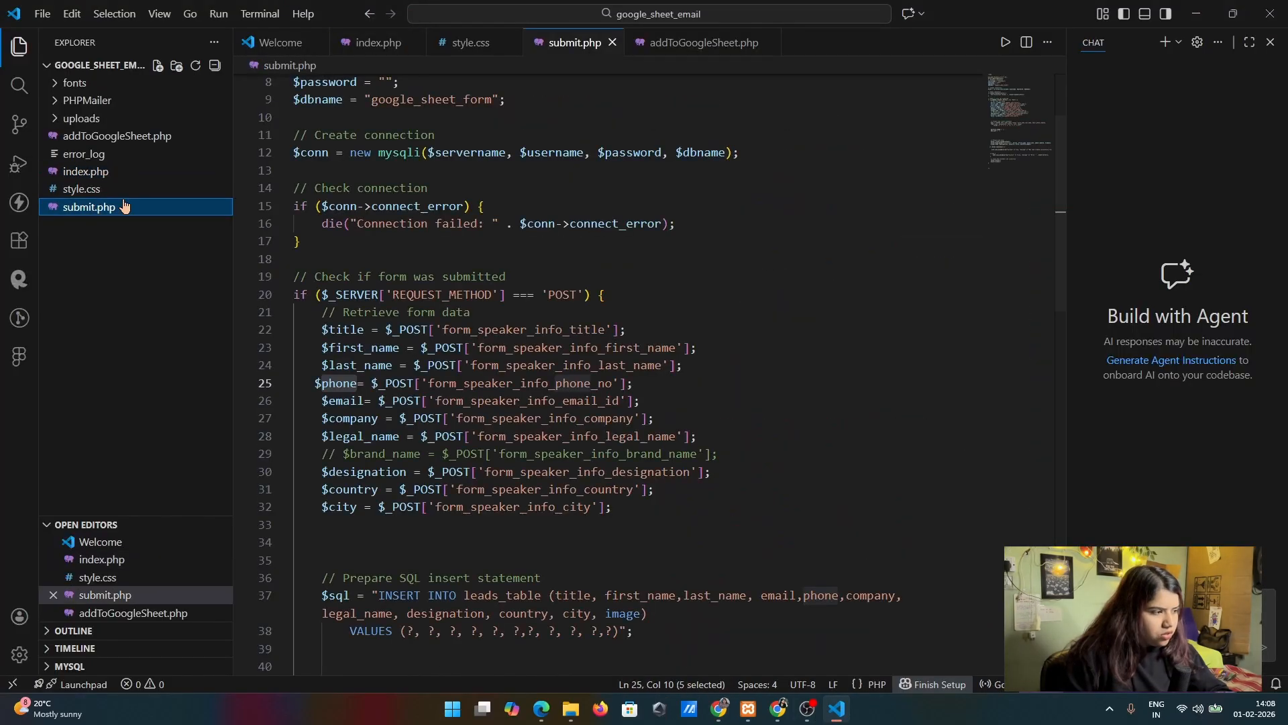
{"action": "scroll", "coordinate": [862, 276], "scroll_direction": "up", "scroll_amount": 3}
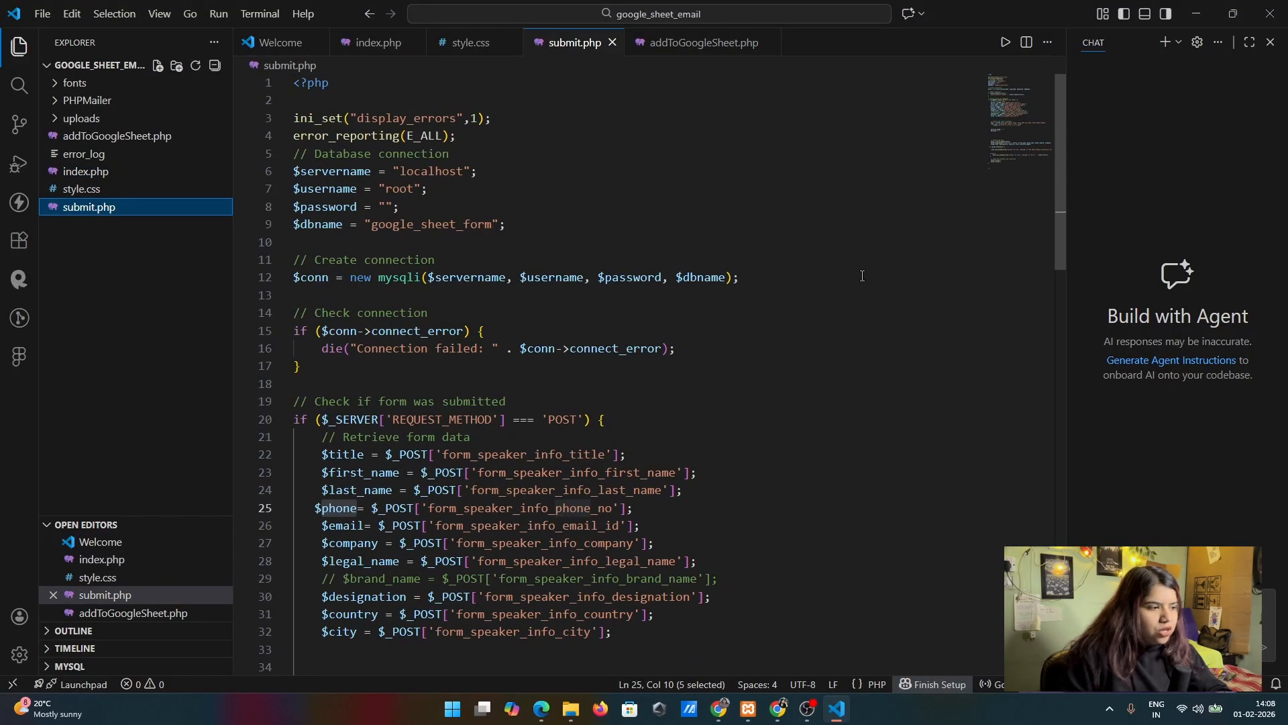
{"action": "left_click", "coordinate": [644, 188]}
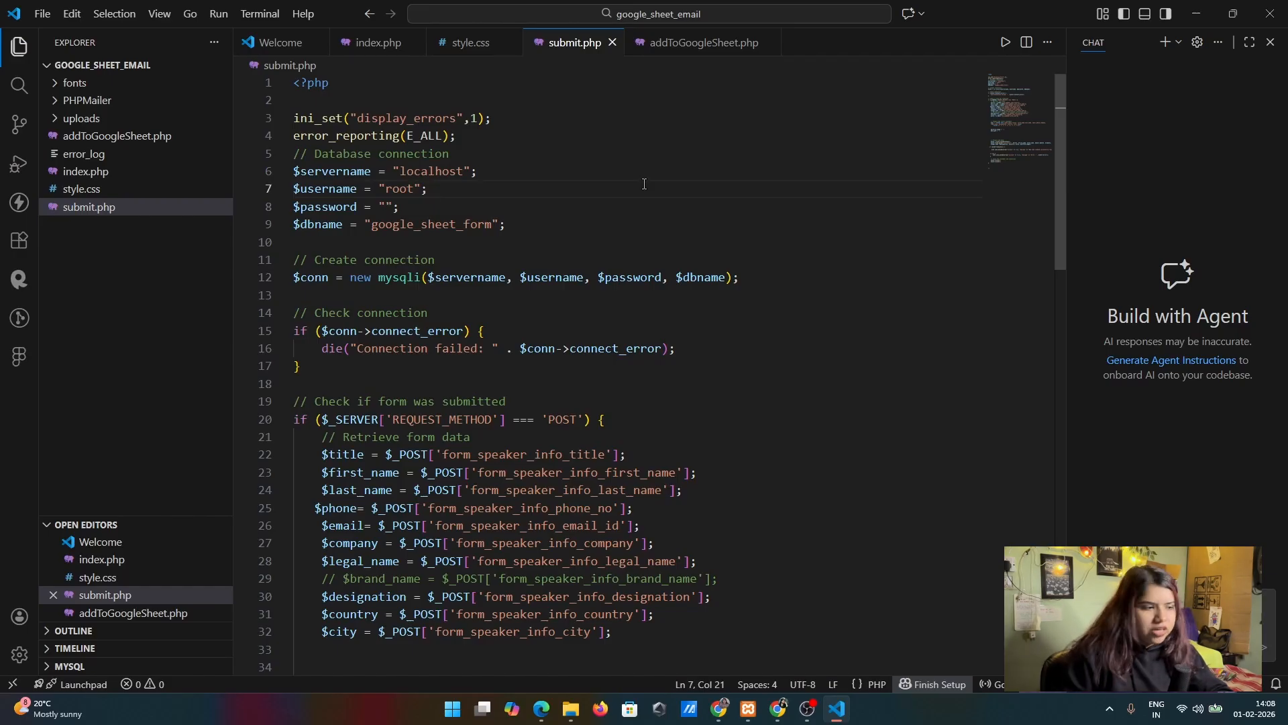
{"action": "left_click_drag", "start_coordinate": [557, 213], "coordinate": [388, 180]}
{"action": "left_click", "coordinate": [618, 157]}
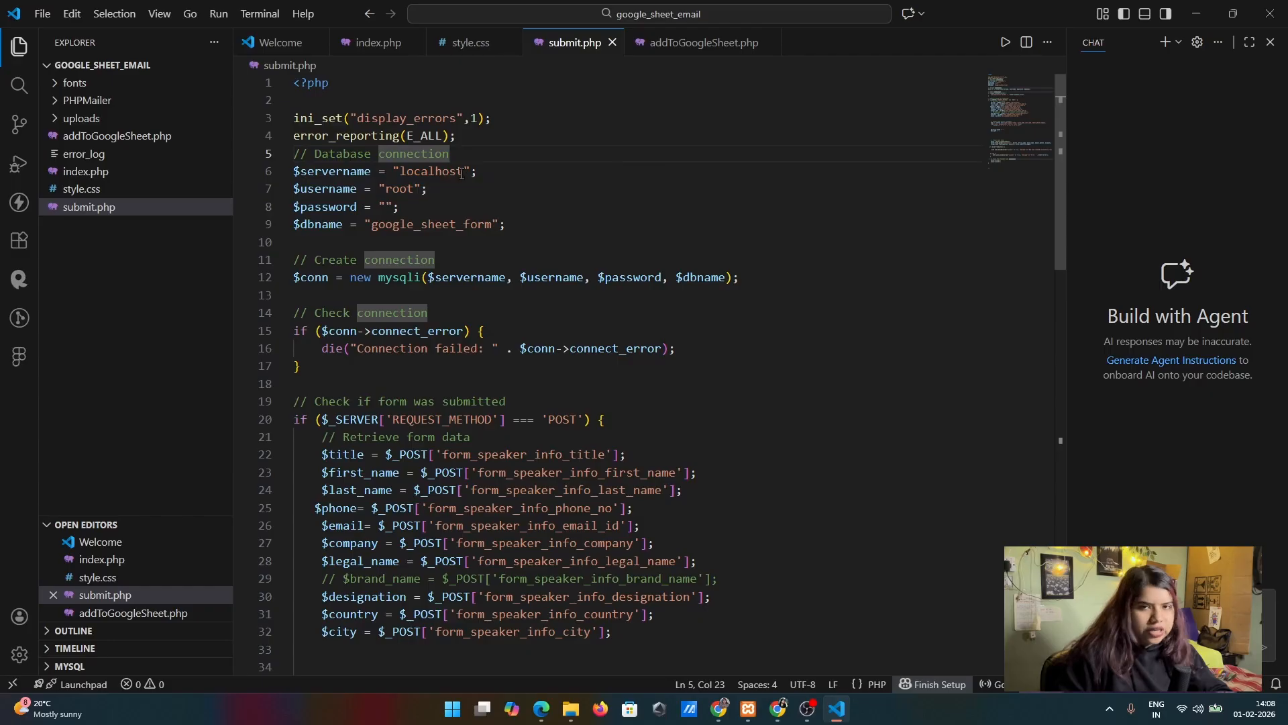
Examine the server name, username and password variables in the database connection block of submit.php
{"action": "left_click", "coordinate": [332, 173]}
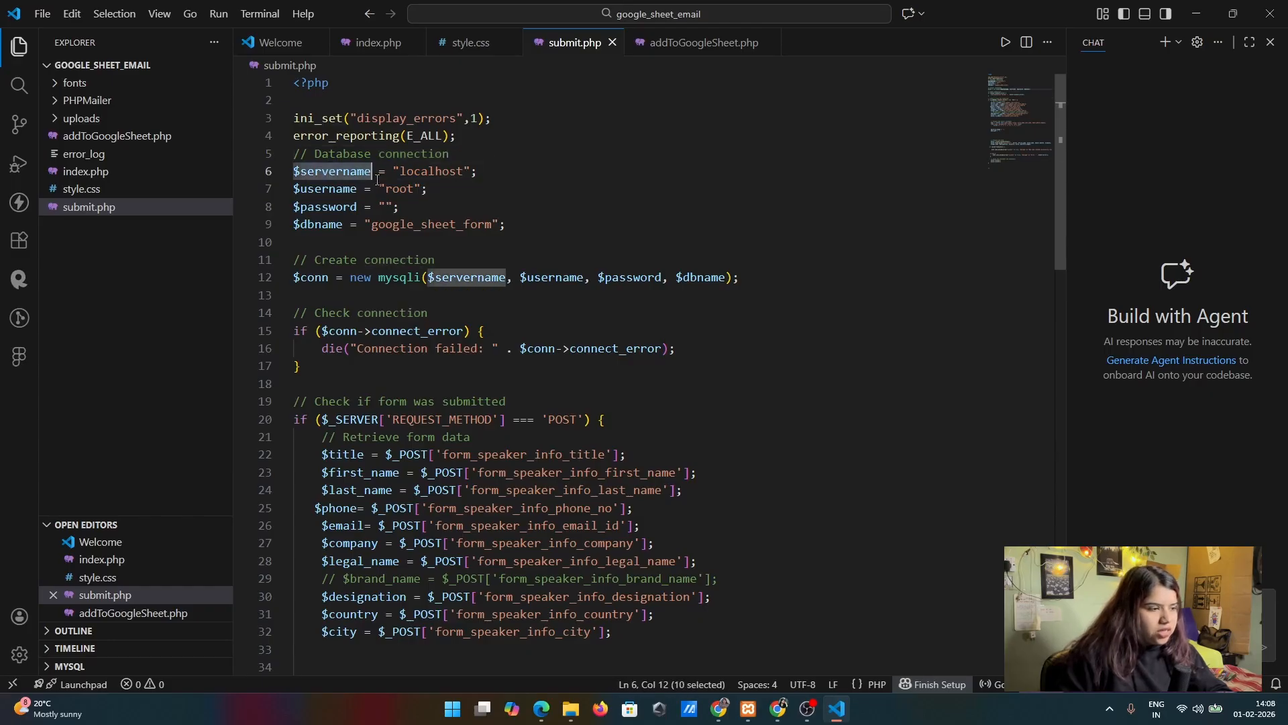
{"action": "left_click", "coordinate": [594, 177]}
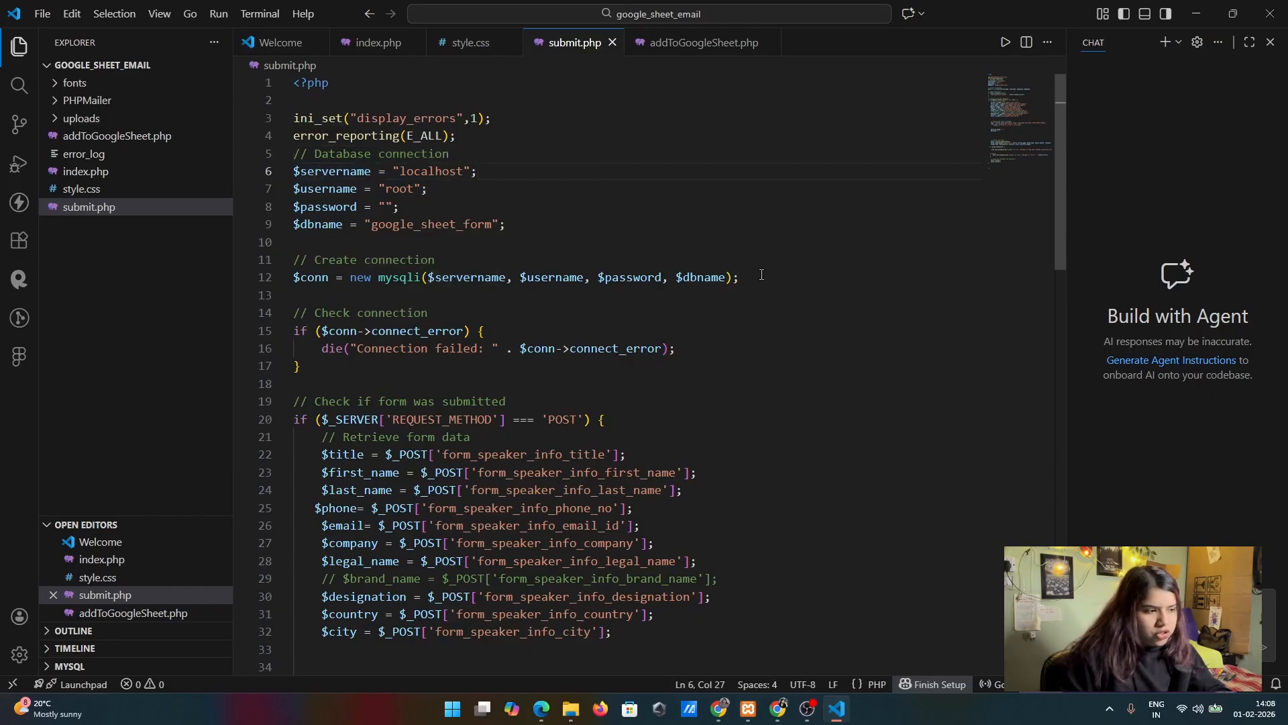
{"action": "double_click", "coordinate": [443, 176]}
{"action": "left_click", "coordinate": [494, 182]}
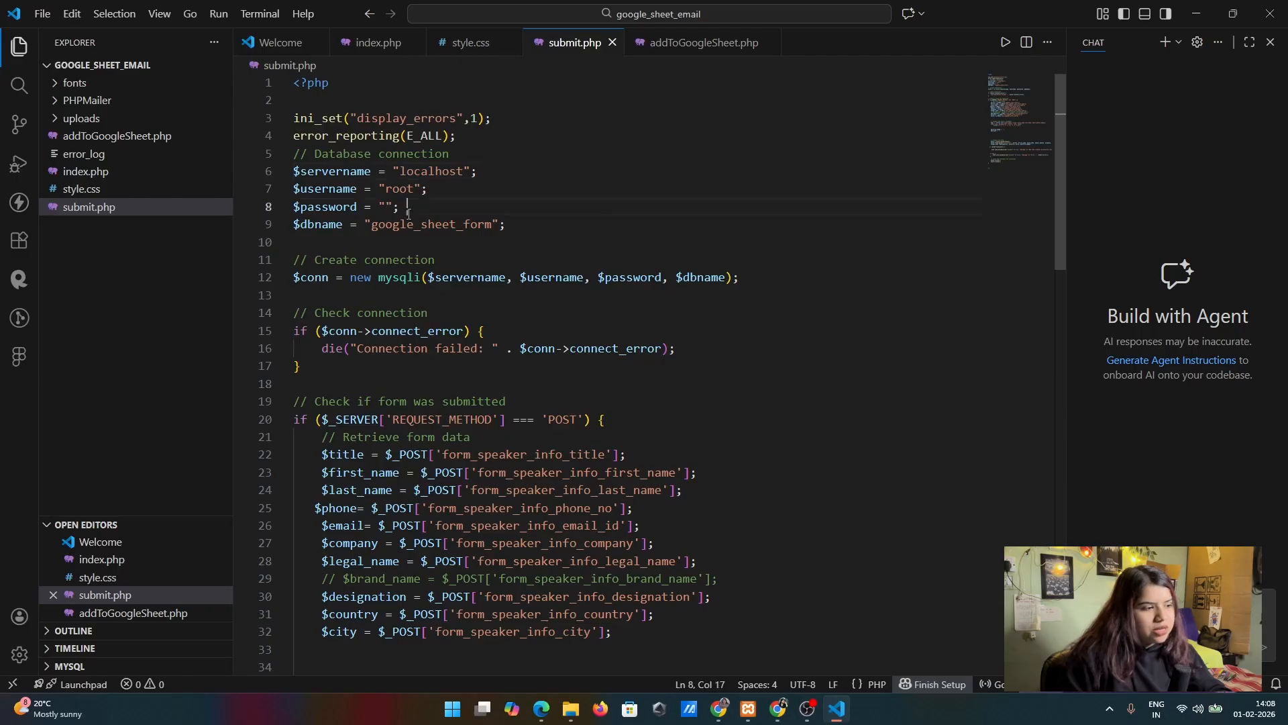
{"action": "left_click_drag", "start_coordinate": [408, 213], "coordinate": [239, 195]}
{"action": "left_click", "coordinate": [684, 217]}
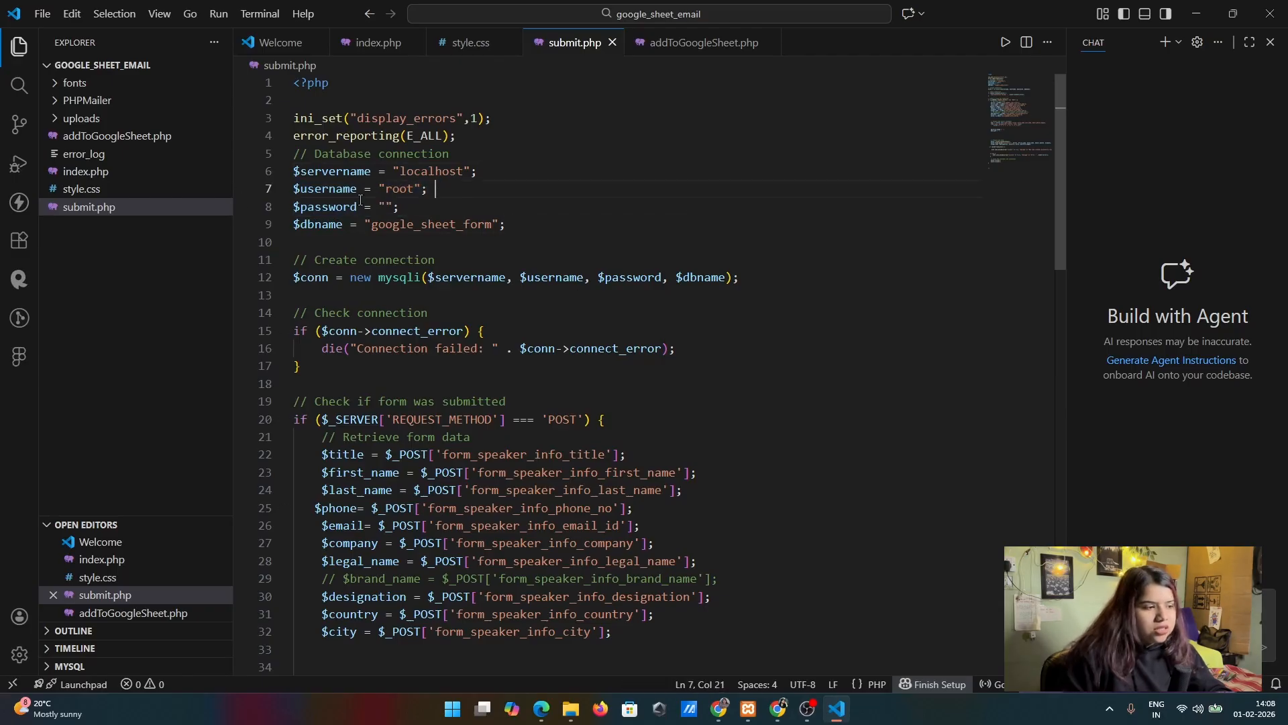
{"action": "double_click", "coordinate": [397, 192]}
{"action": "double_click", "coordinate": [416, 221]}
{"action": "left_click_drag", "start_coordinate": [410, 209], "coordinate": [266, 175]}
{"action": "left_click", "coordinate": [537, 224]}
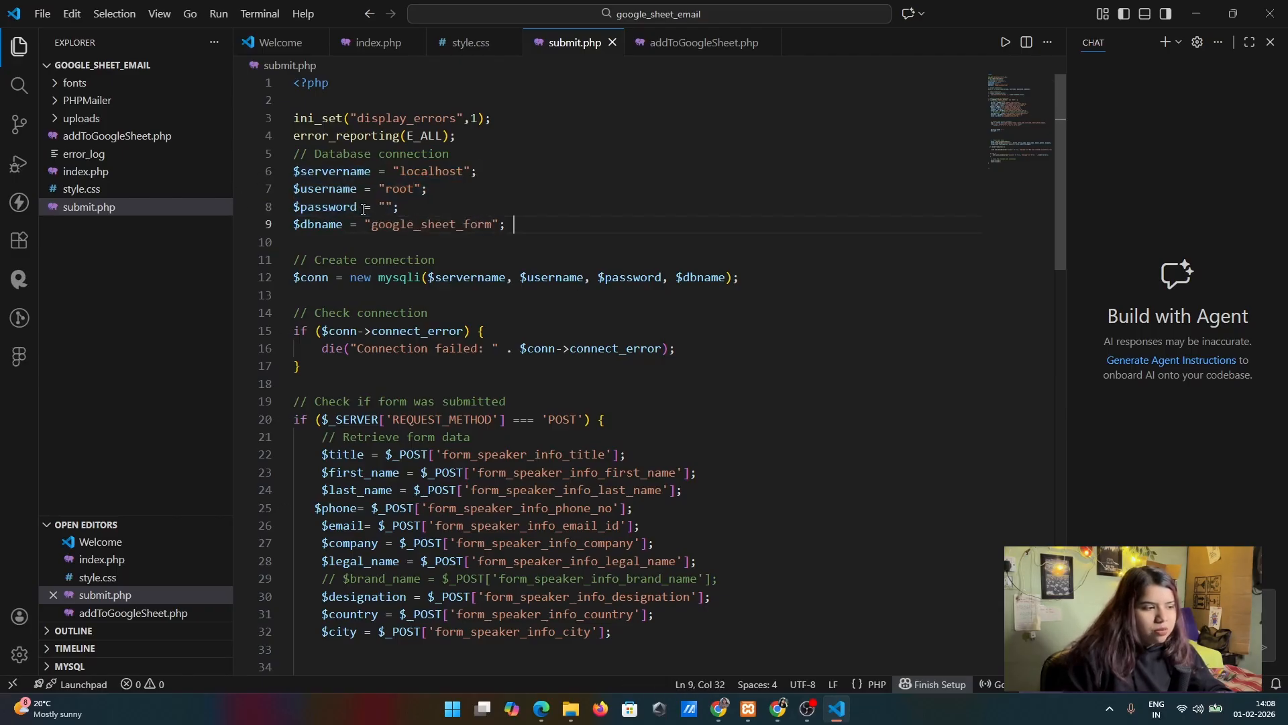
{"action": "left_click_drag", "start_coordinate": [431, 189], "coordinate": [285, 173]}
{"action": "left_click", "coordinate": [575, 196]}
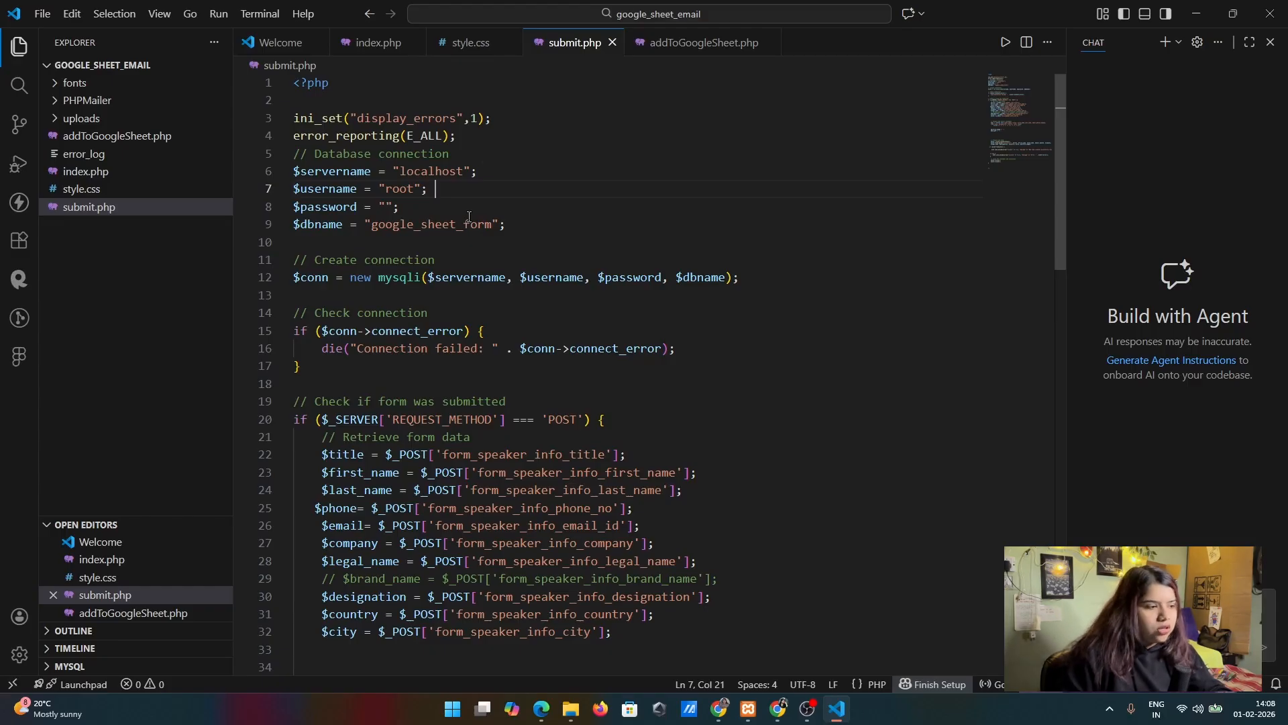
{"action": "left_click_drag", "start_coordinate": [578, 228], "coordinate": [296, 153]}
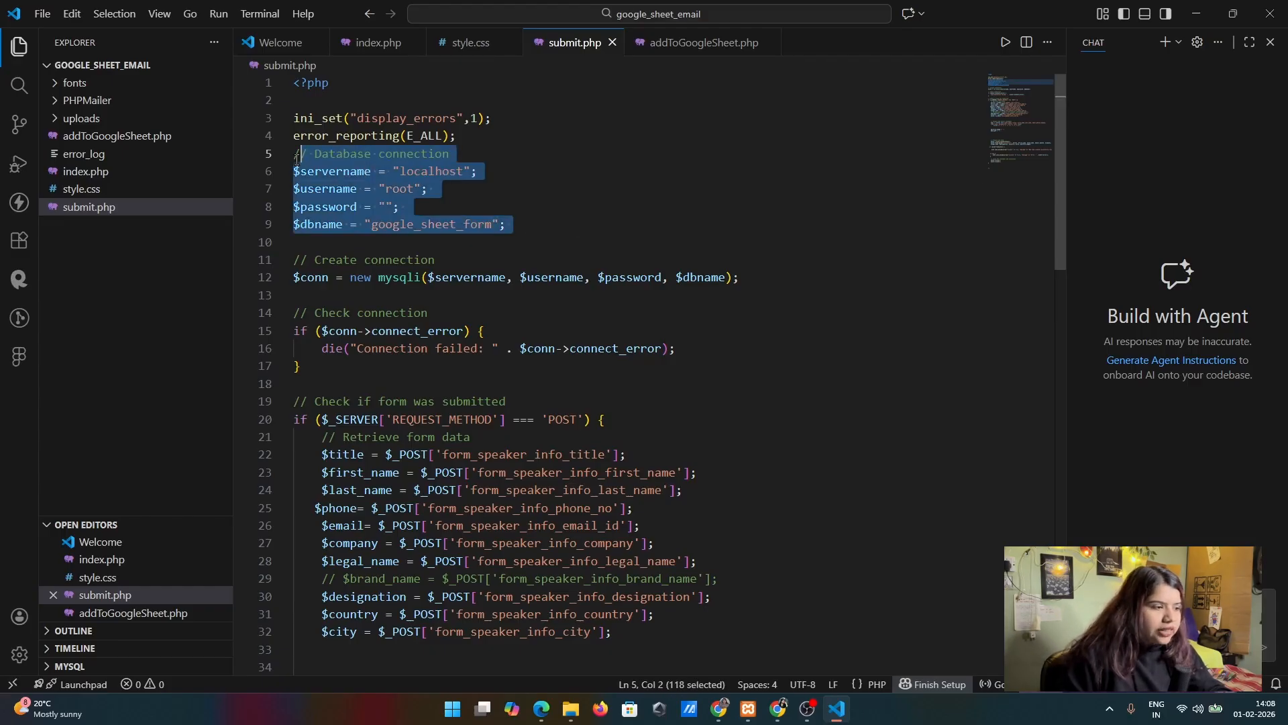
Compare the $dbname value in submit.php with the google_sheet_form database in phpMyAdmin, and return to the code
{"action": "left_click", "coordinate": [485, 173]}
{"action": "double_click", "coordinate": [312, 226]}
{"action": "left_click", "coordinate": [563, 227]}
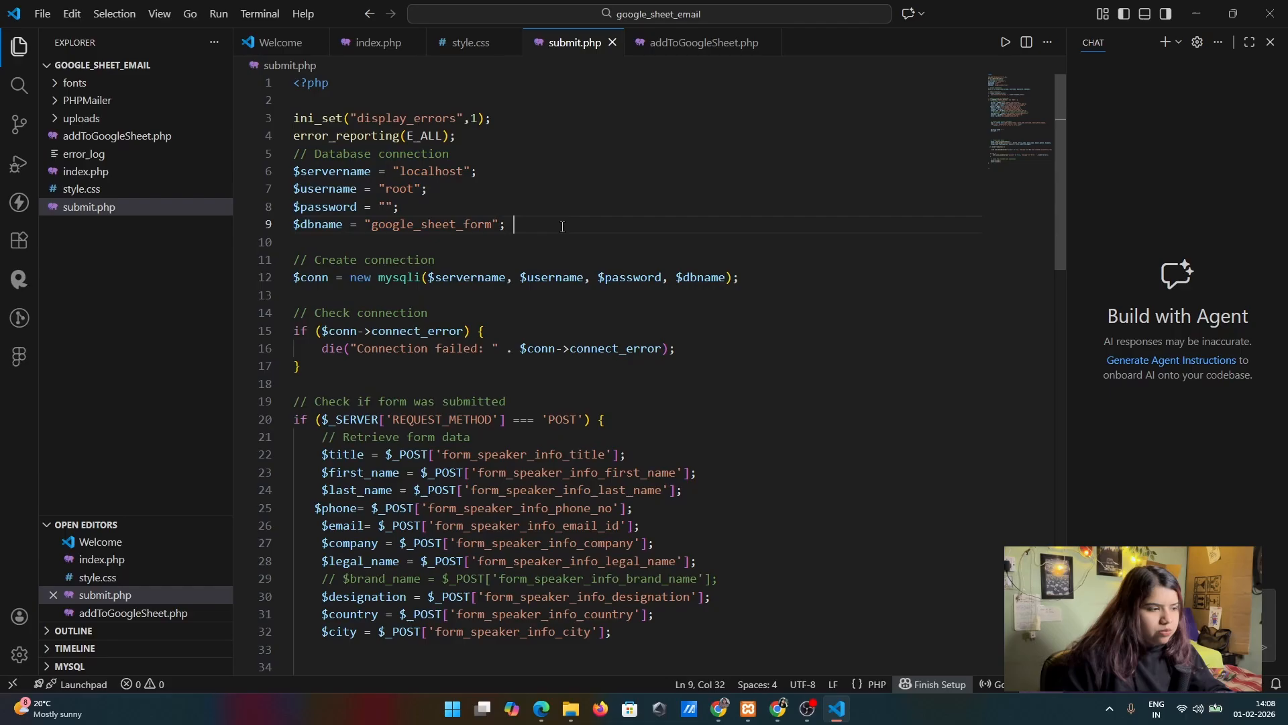
{"action": "double_click", "coordinate": [464, 226]}
{"action": "key", "text": "Up"}
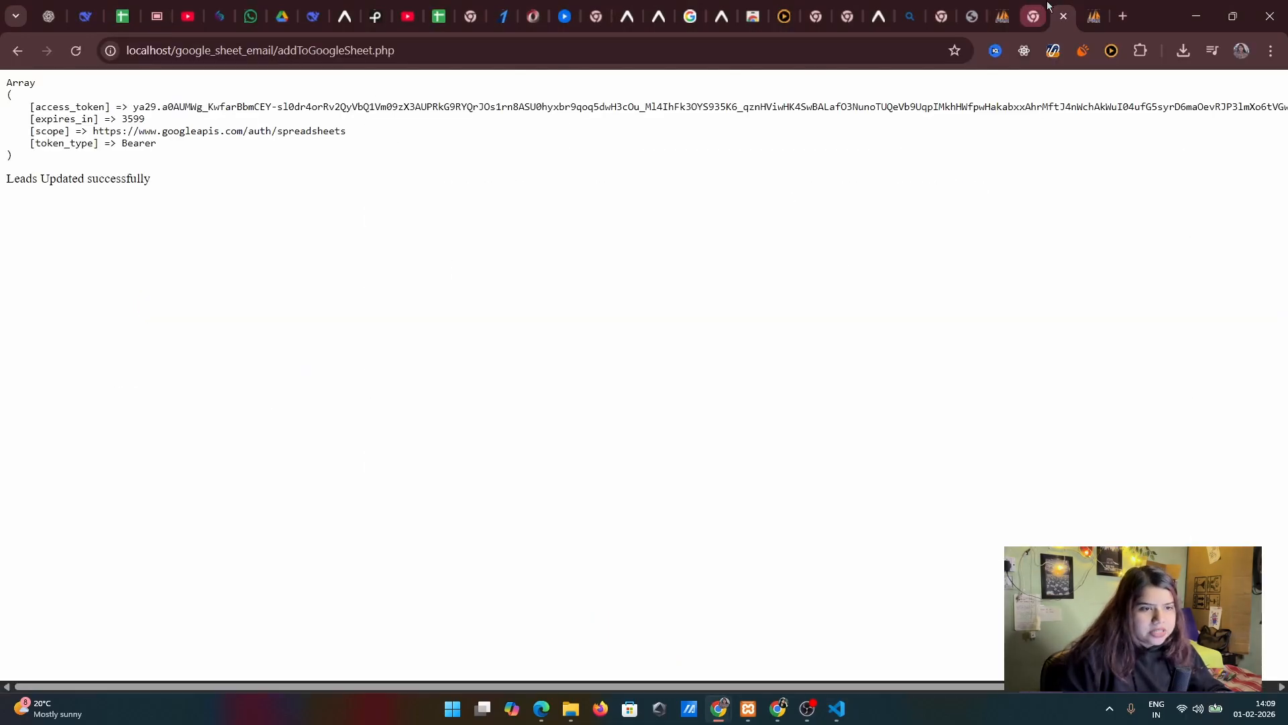
{"action": "left_click", "coordinate": [1094, 16]}
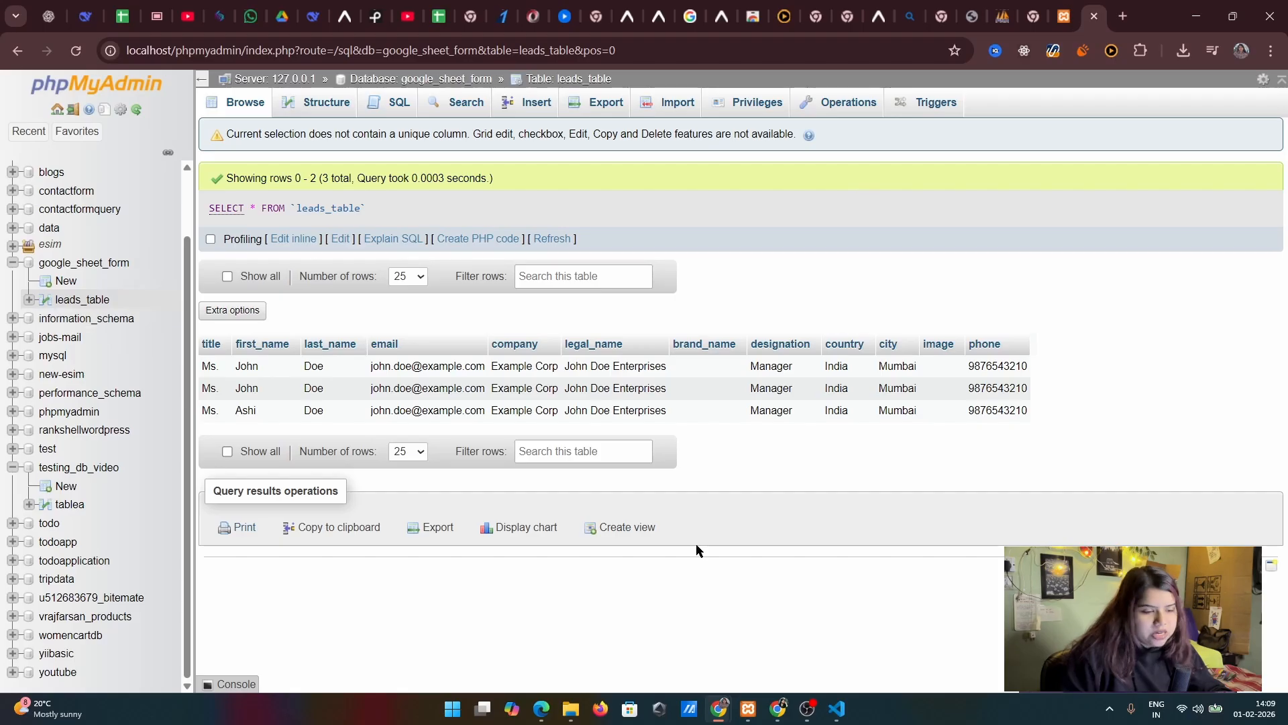
{"action": "left_click", "coordinate": [836, 708]}
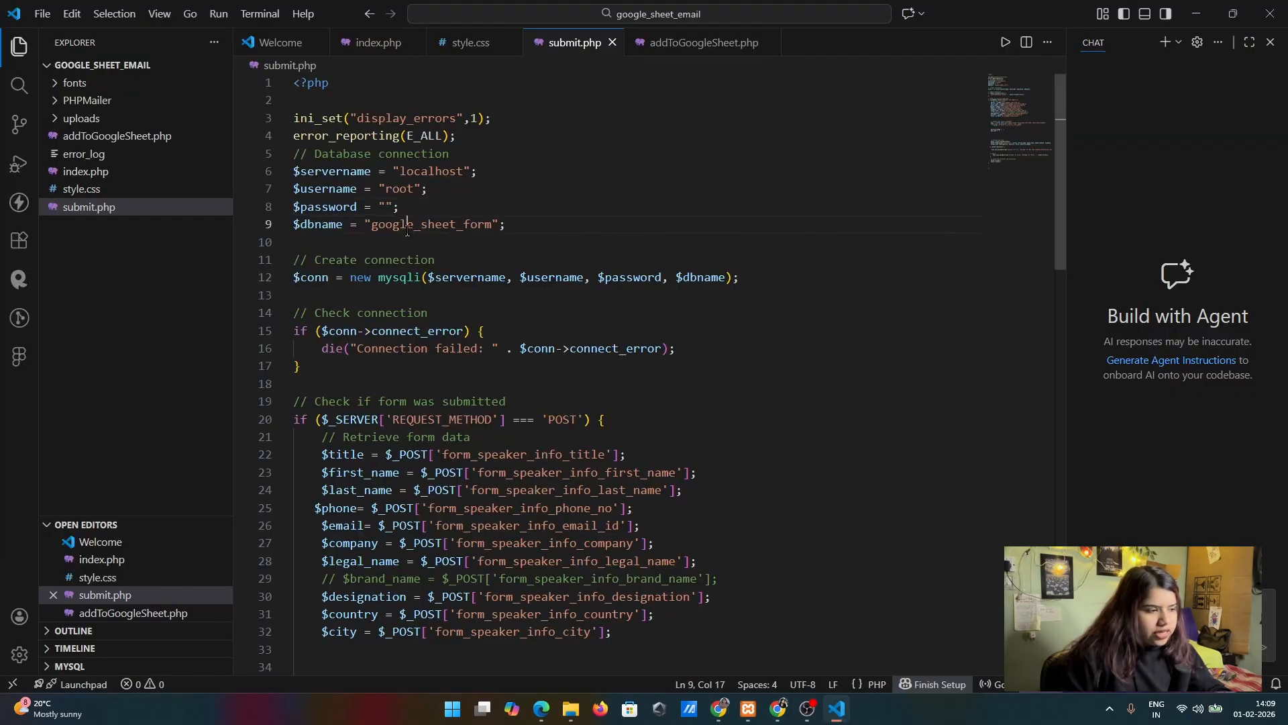
{"action": "double_click", "coordinate": [407, 231]}
Examine the INSERT INTO leads_table statement in submit.php and check its table name against phpMyAdmin
{"action": "scroll", "coordinate": [774, 491], "scroll_direction": "down", "scroll_amount": 5}
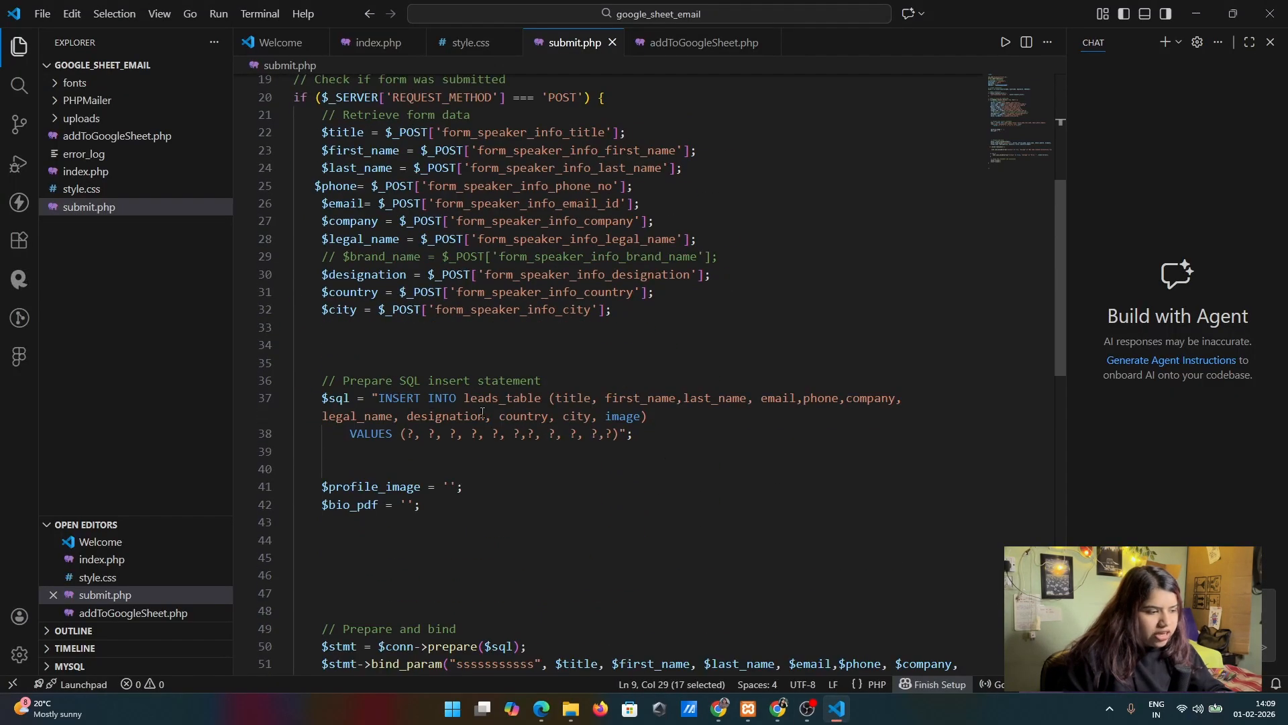
{"action": "double_click", "coordinate": [406, 397]}
{"action": "left_click_drag", "start_coordinate": [405, 397], "coordinate": [517, 410]}
{"action": "left_click", "coordinate": [694, 444]}
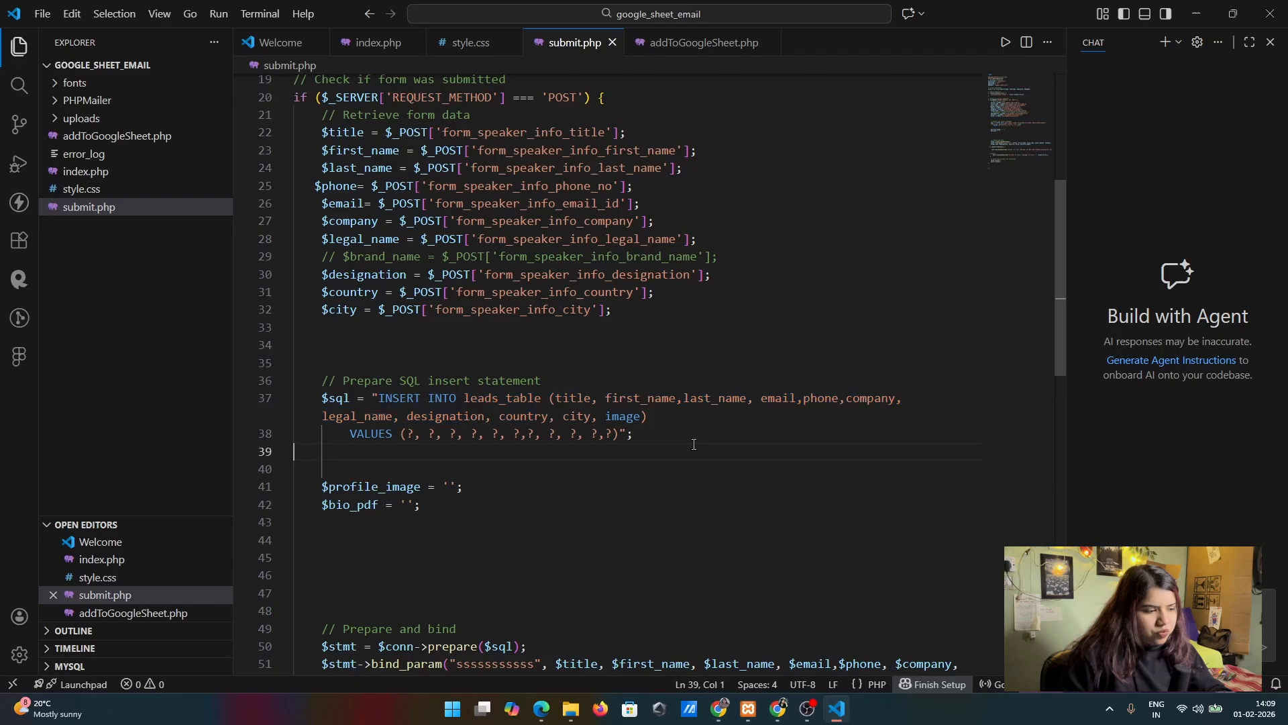
{"action": "double_click", "coordinate": [393, 398]}
{"action": "left_click_drag", "start_coordinate": [394, 398], "coordinate": [542, 398]}
{"action": "double_click", "coordinate": [502, 398]}
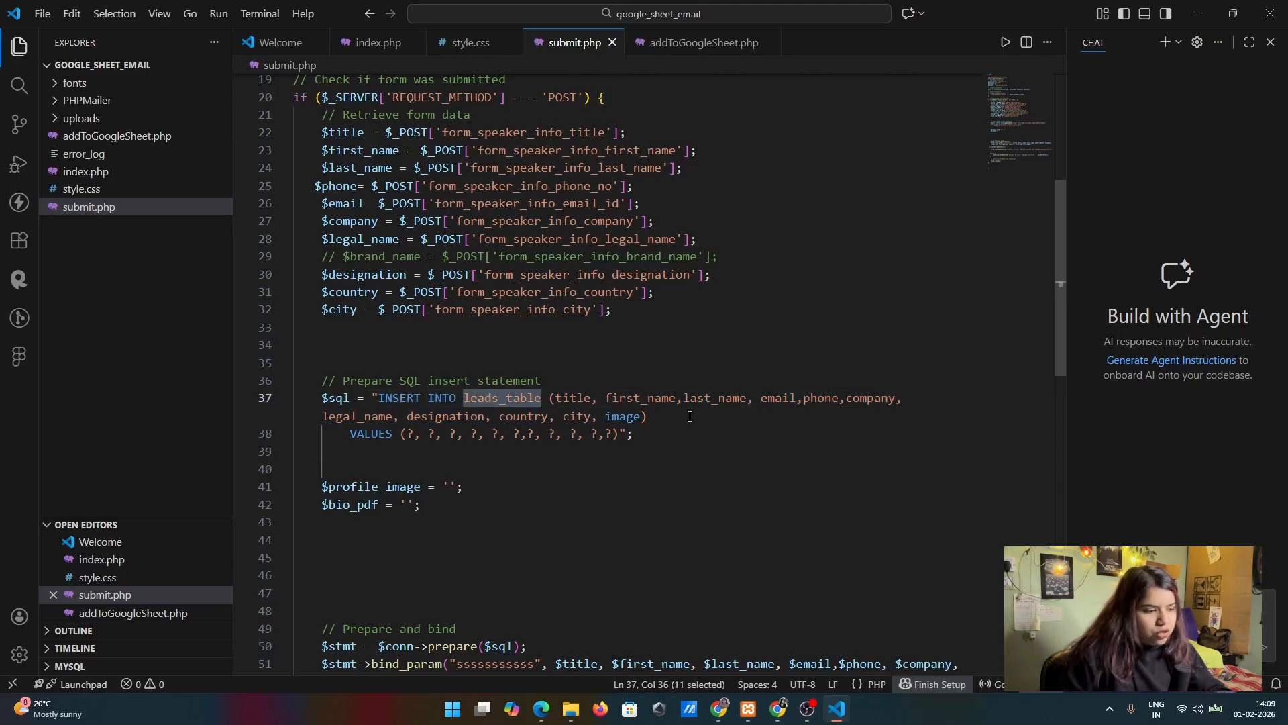
{"action": "key", "text": "alt+Tab"}
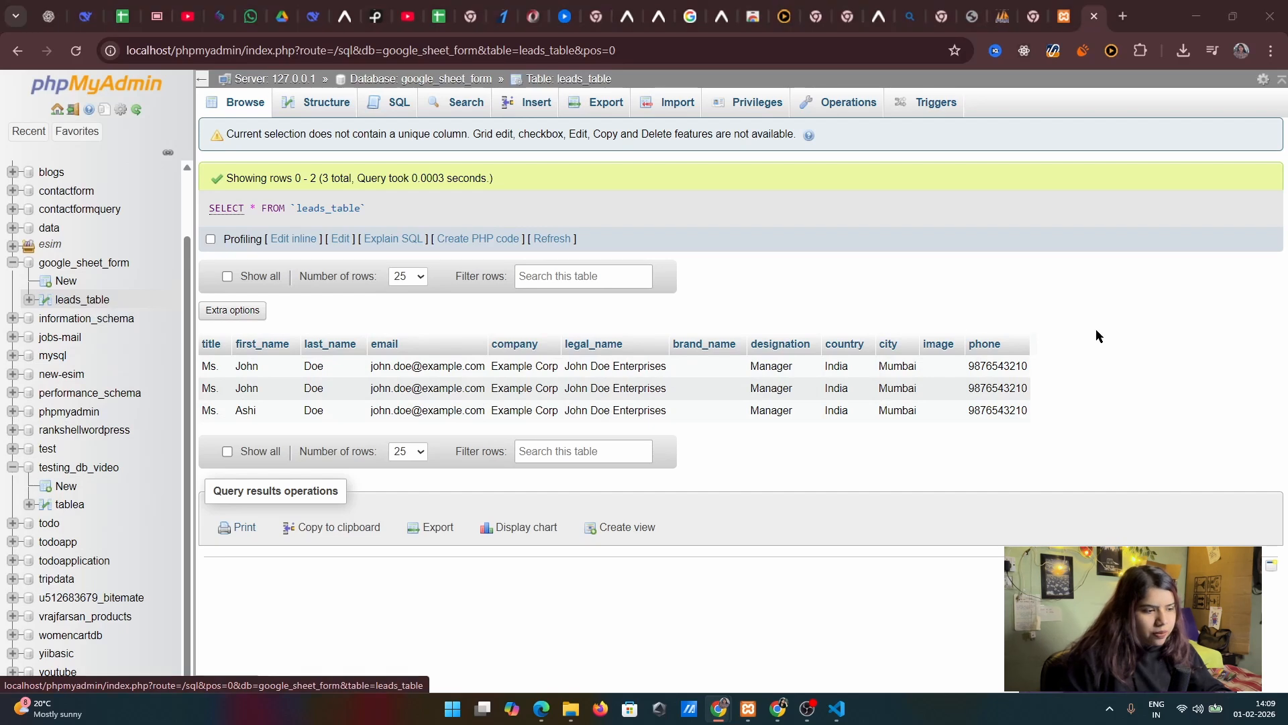
{"action": "key", "text": "alt+Tab"}
Examine the column list and VALUES placeholders of the SQL insert statement in submit.php
{"action": "scroll", "coordinate": [382, 347], "scroll_direction": "down", "scroll_amount": 2}
{"action": "left_click_drag", "start_coordinate": [383, 349], "coordinate": [421, 357]}
{"action": "left_click", "coordinate": [685, 386]}
{"action": "left_click", "coordinate": [530, 373]}
{"action": "left_click", "coordinate": [520, 361]}
{"action": "left_click", "coordinate": [522, 403]}
{"action": "left_click", "coordinate": [806, 382]}
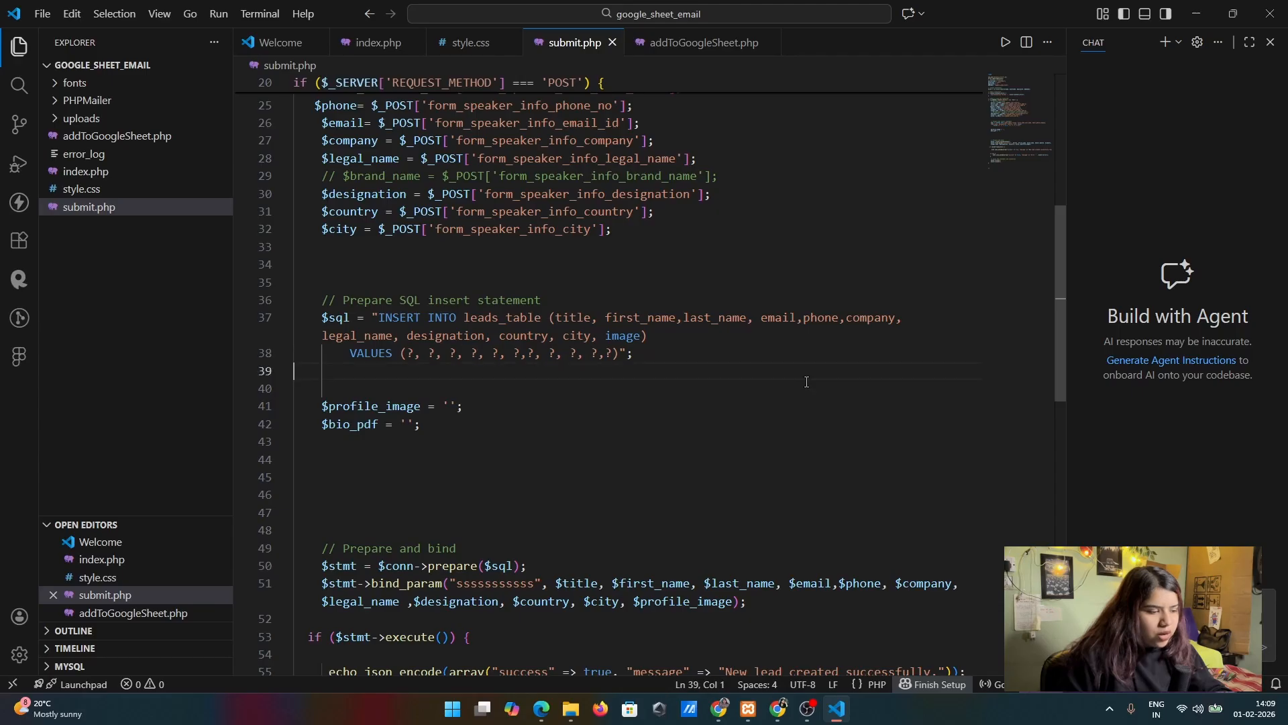
Examine how the Prepare and bind section prepares $sql through $conn and binds the form variables with bind_param
{"action": "scroll", "coordinate": [723, 459], "scroll_direction": "down", "scroll_amount": 1}
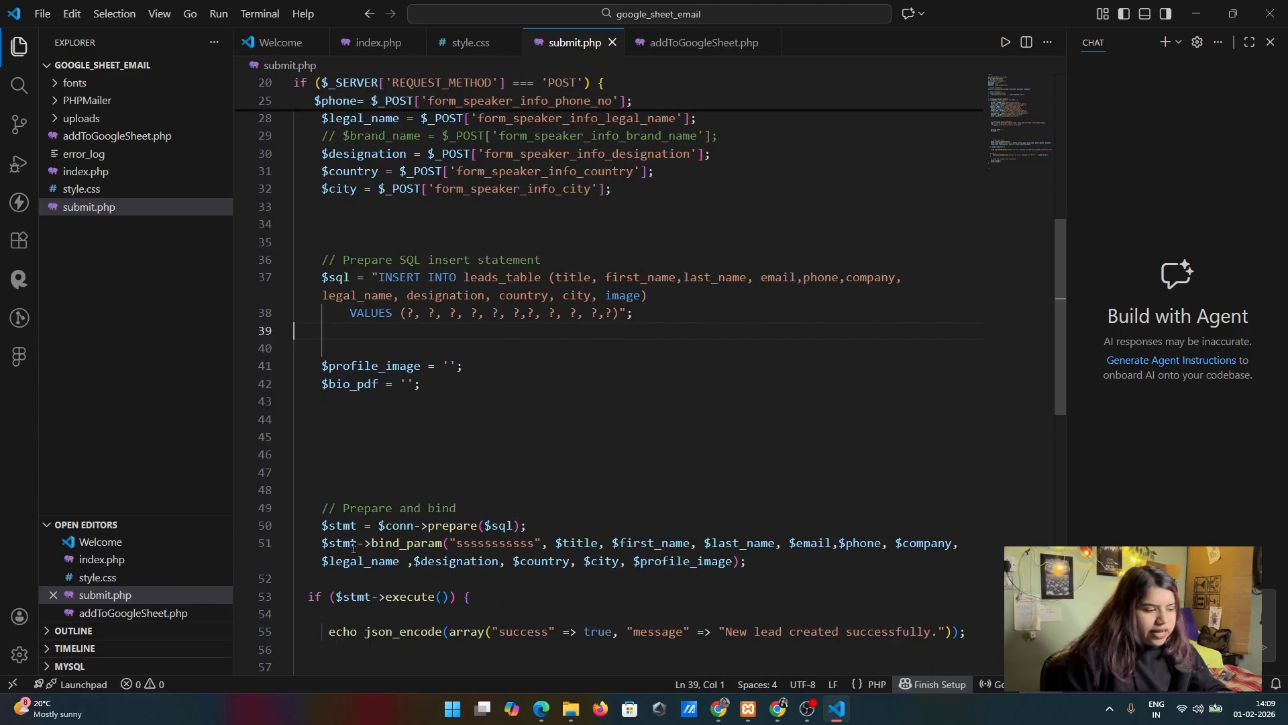
{"action": "left_click_drag", "start_coordinate": [338, 520], "coordinate": [551, 524]}
{"action": "left_click", "coordinate": [631, 516]}
{"action": "left_click", "coordinate": [410, 525]}
{"action": "left_click", "coordinate": [497, 527]}
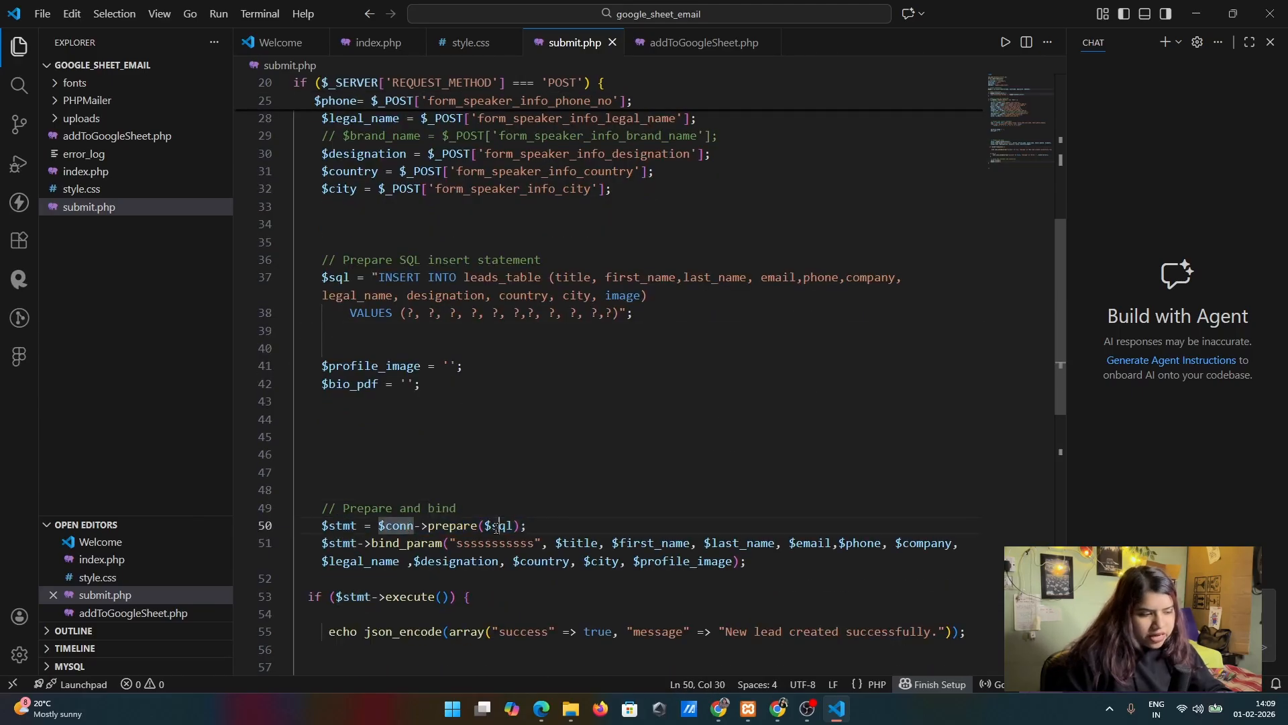
{"action": "left_click", "coordinate": [441, 508]}
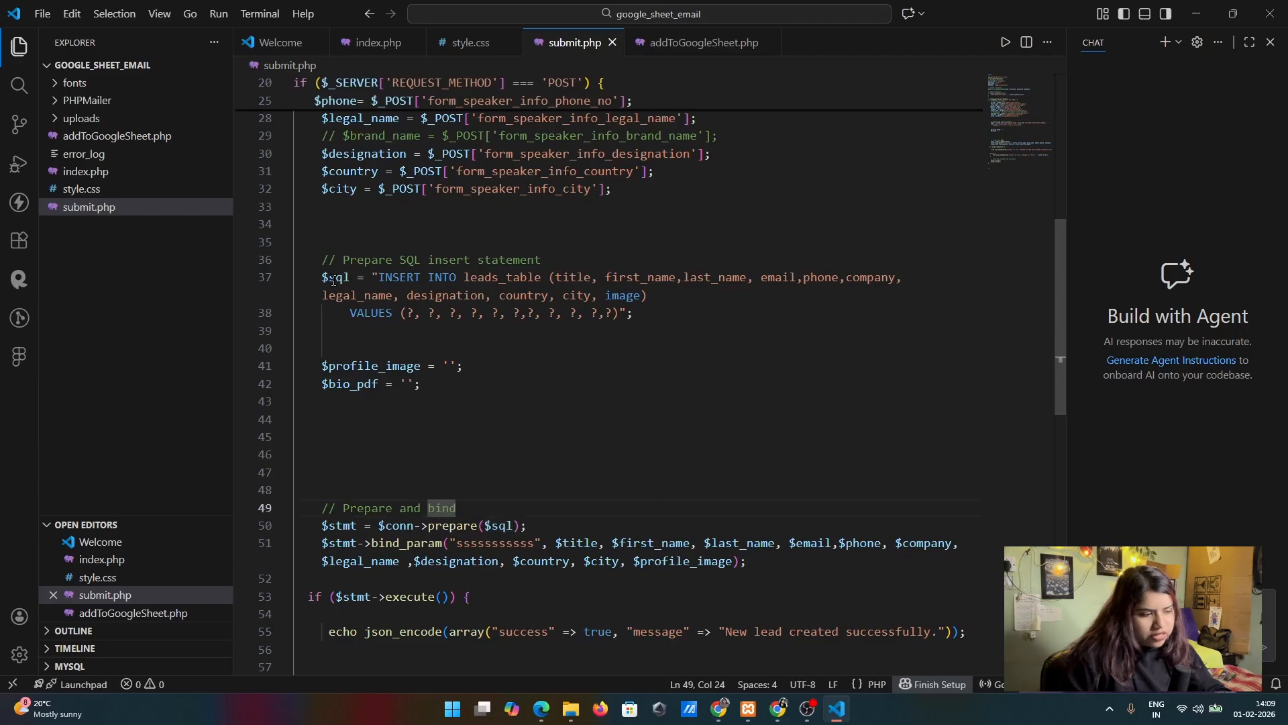
{"action": "left_click", "coordinate": [628, 442]}
{"action": "left_click_drag", "start_coordinate": [316, 545], "coordinate": [901, 557]}
{"action": "left_click", "coordinate": [574, 545]}
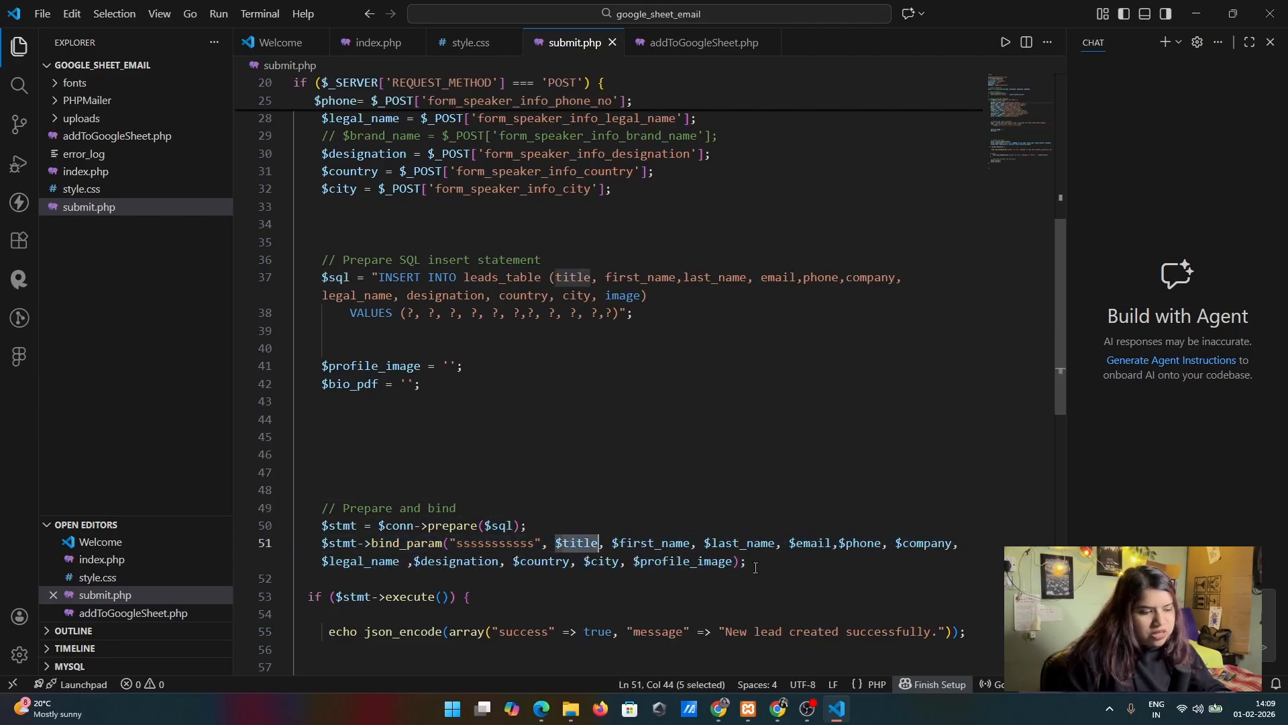
{"action": "triple_click", "coordinate": [574, 546]}
{"action": "left_click", "coordinate": [848, 473]}
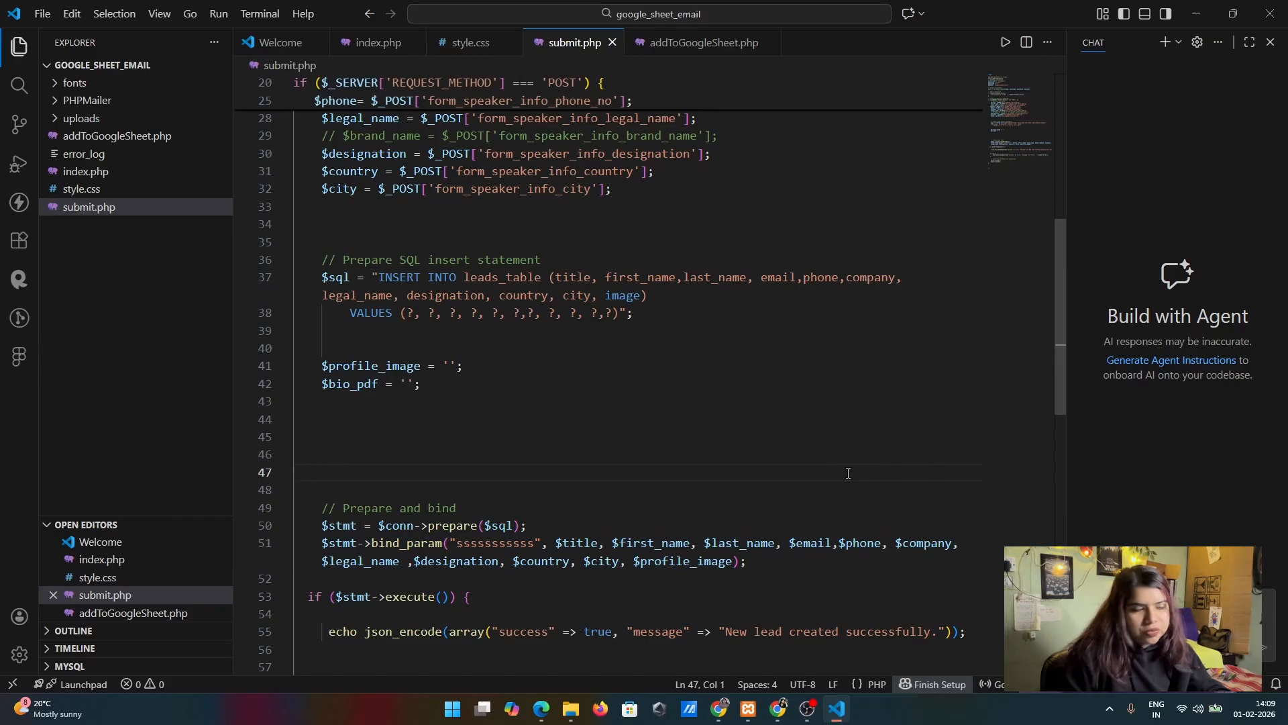
Compare the last_name column in the insert statement with the form data variables retrieved above it
{"action": "left_click", "coordinate": [750, 278]}
{"action": "scroll", "coordinate": [862, 520], "scroll_direction": "down", "scroll_amount": 3}
{"action": "scroll", "coordinate": [782, 442], "scroll_direction": "up", "scroll_amount": 6}
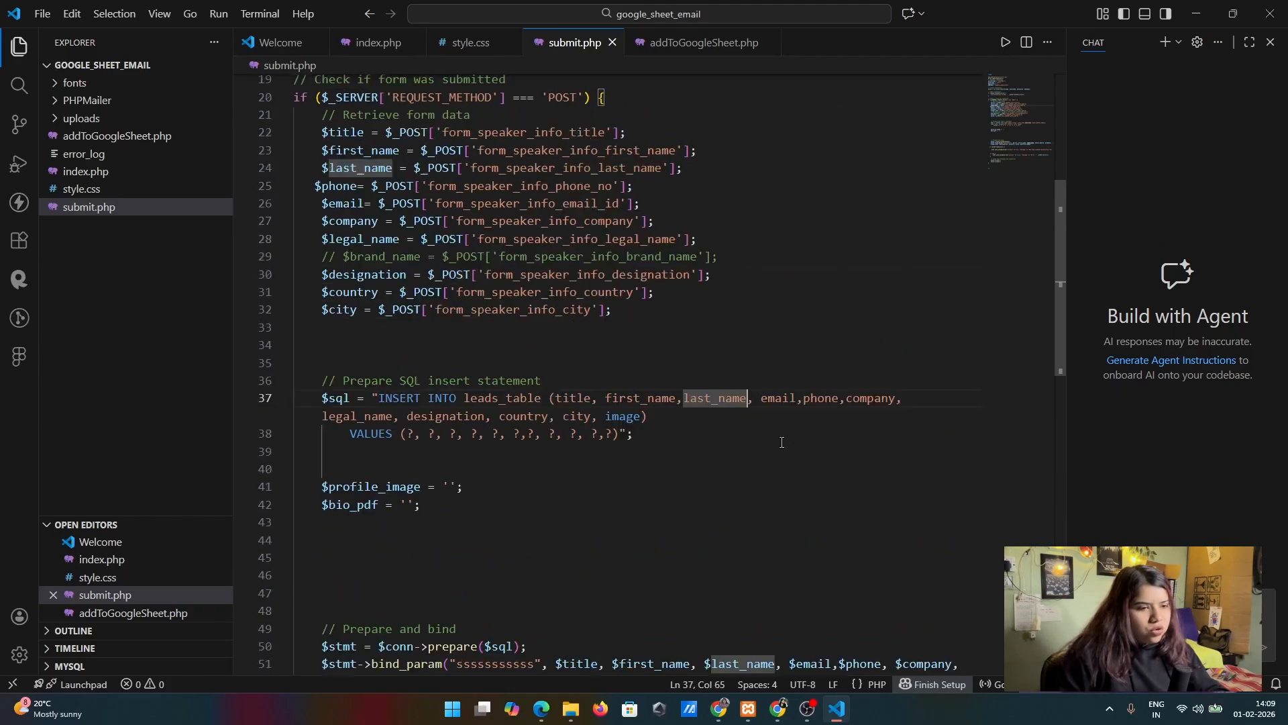